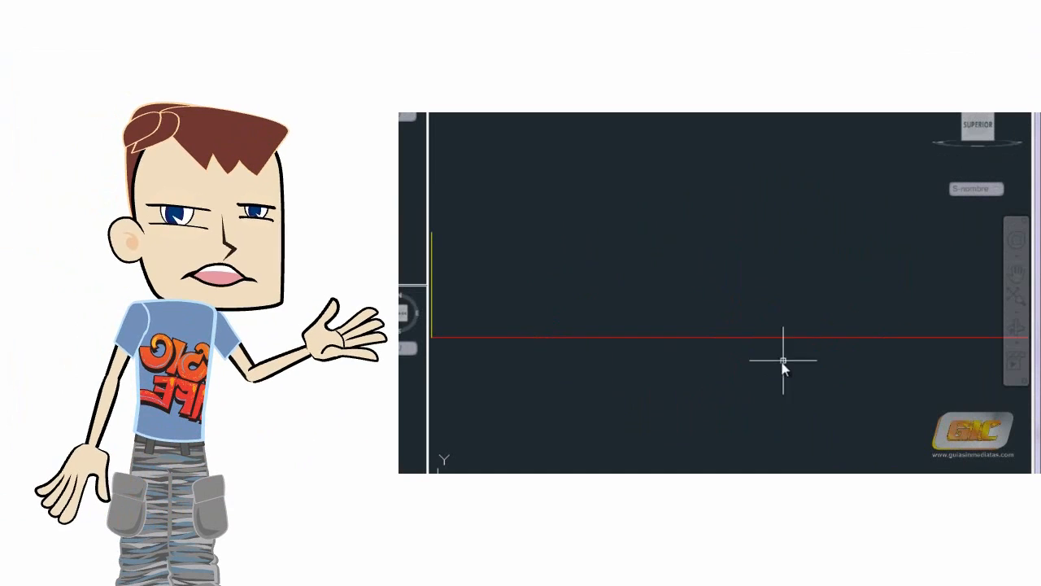
Step: Draw the wall outline's top edge and far vertical edge, closing the rectangle at the end of the red base line
left_click(1015, 299)
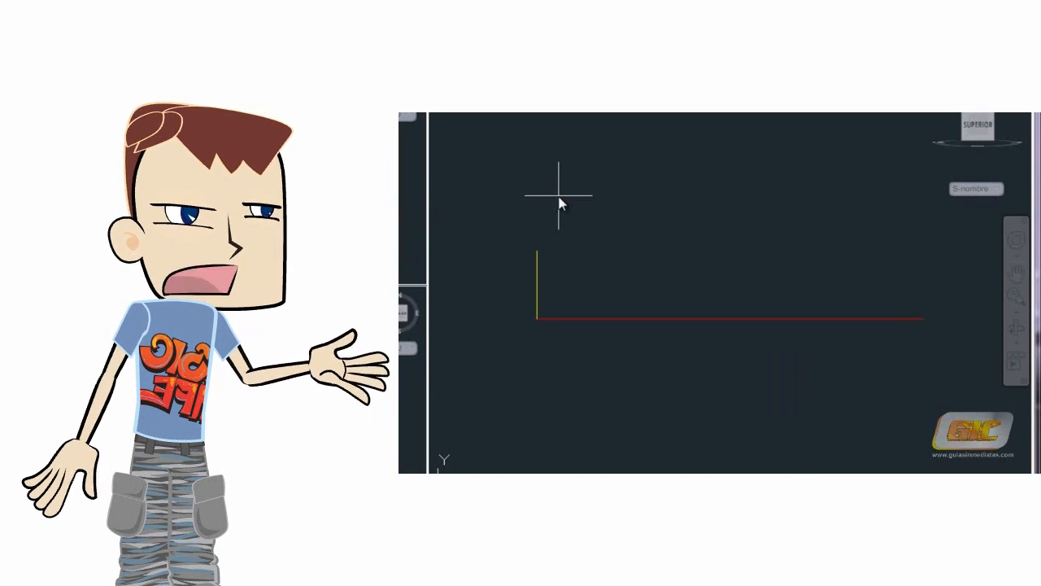
left_click(536, 249)
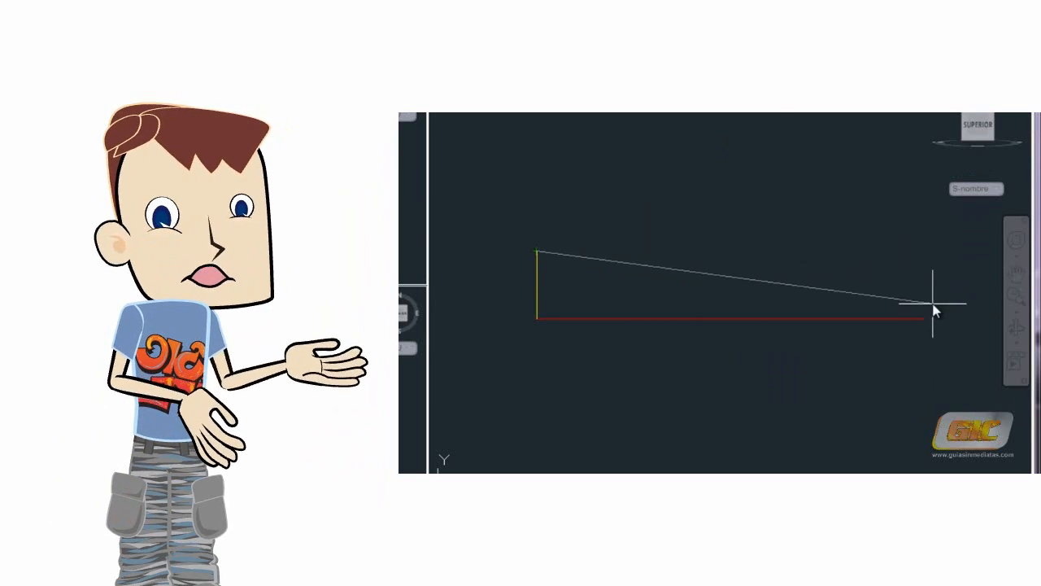
left_click(929, 255)
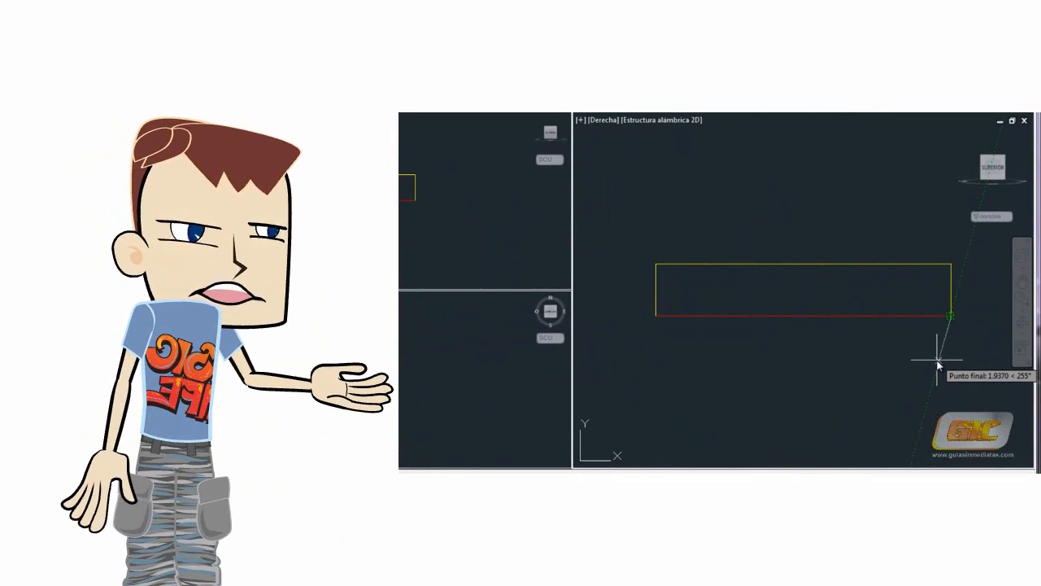
right_click(937, 364)
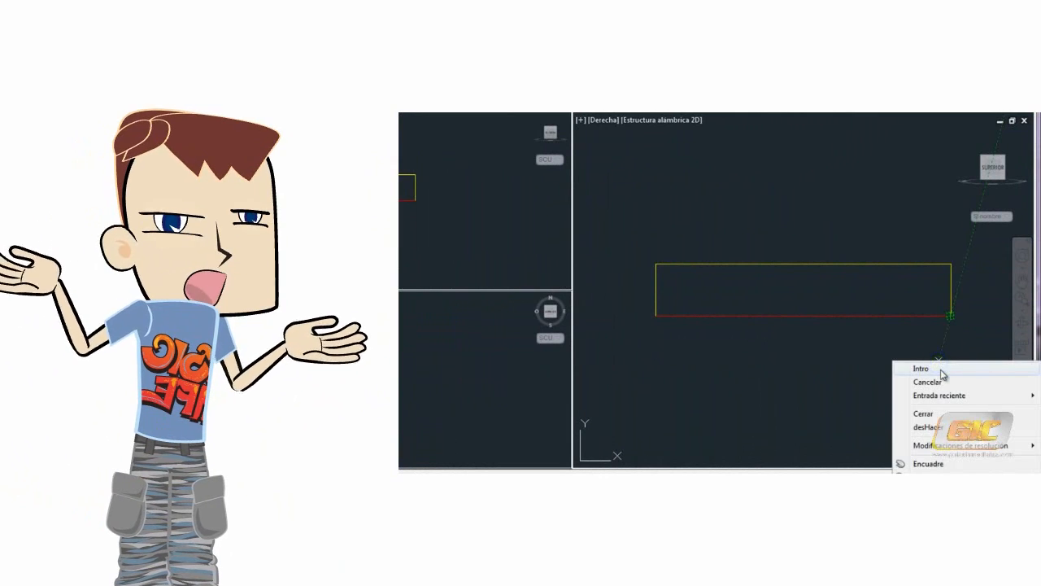
left_click(917, 367)
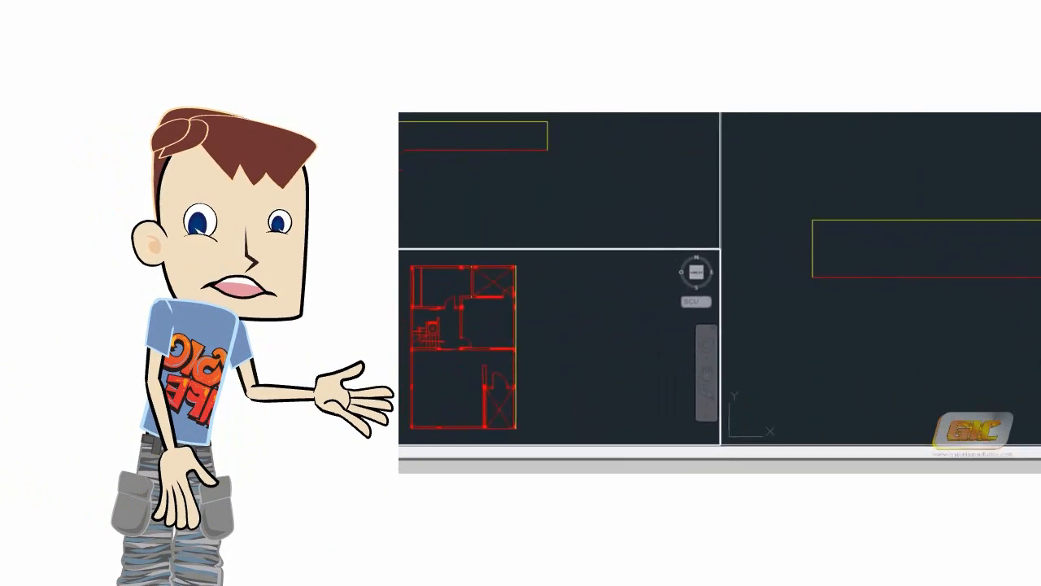
left_click(440, 184)
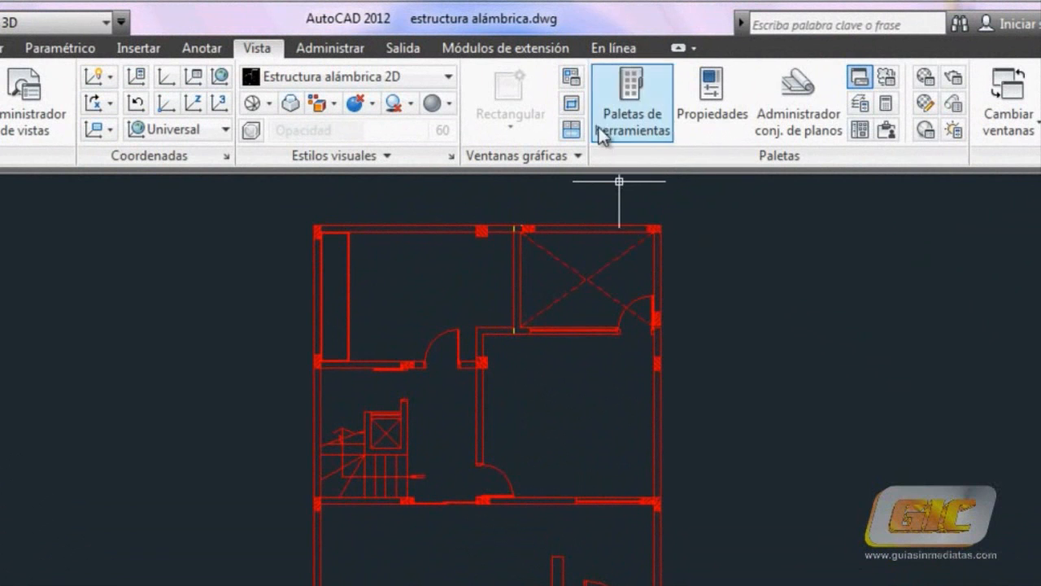
Step: Split model space into three viewports using the standard Tres: Derecha configuration
left_click(573, 79)
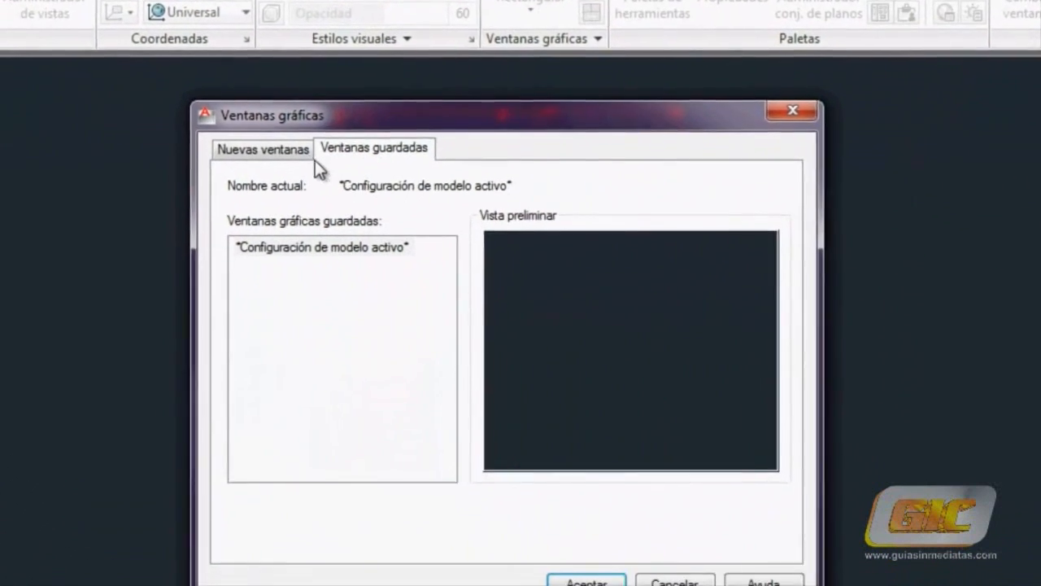
left_click(252, 217)
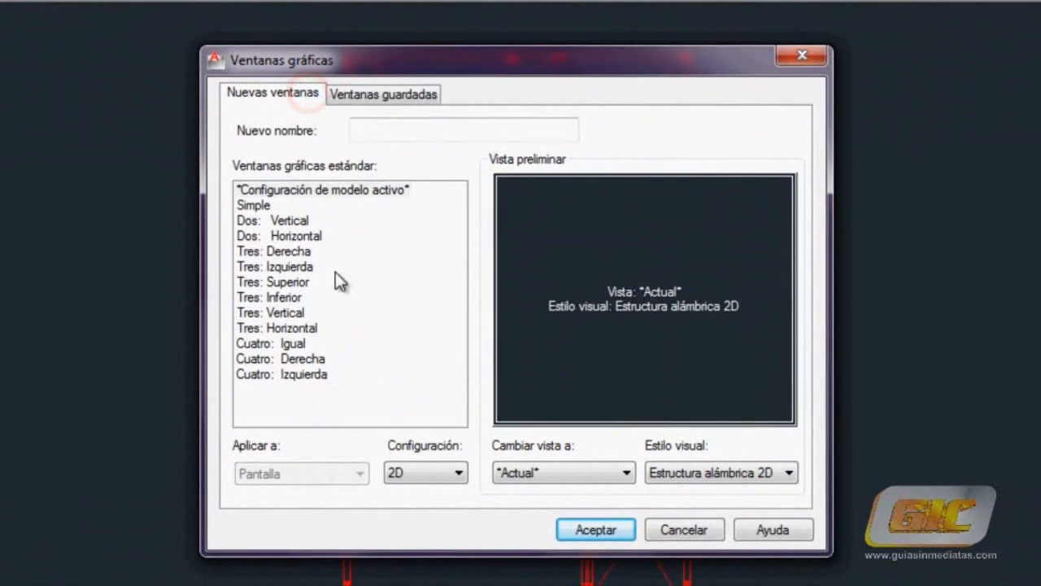
left_click(297, 252)
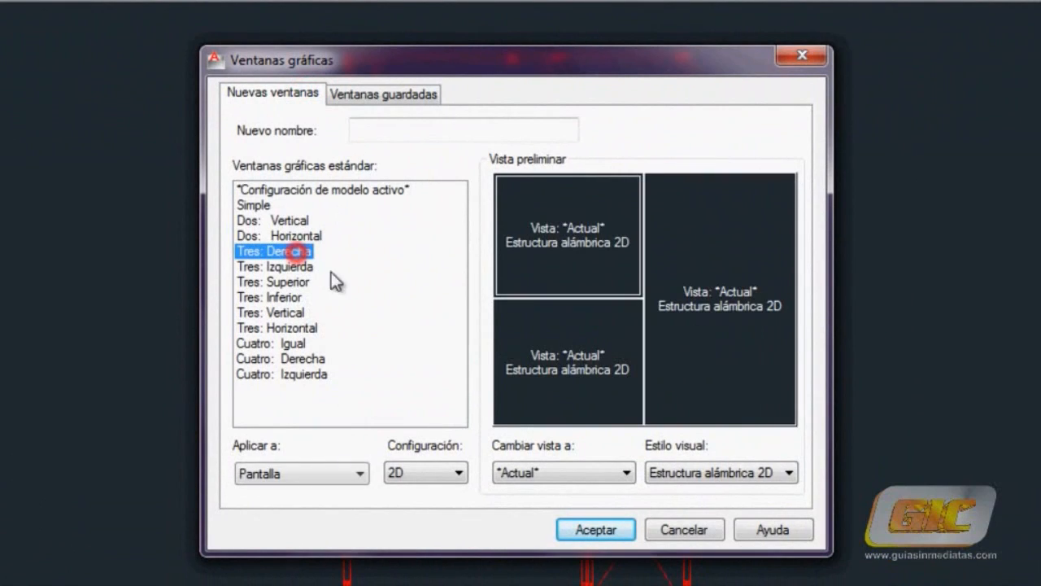
left_click(580, 529)
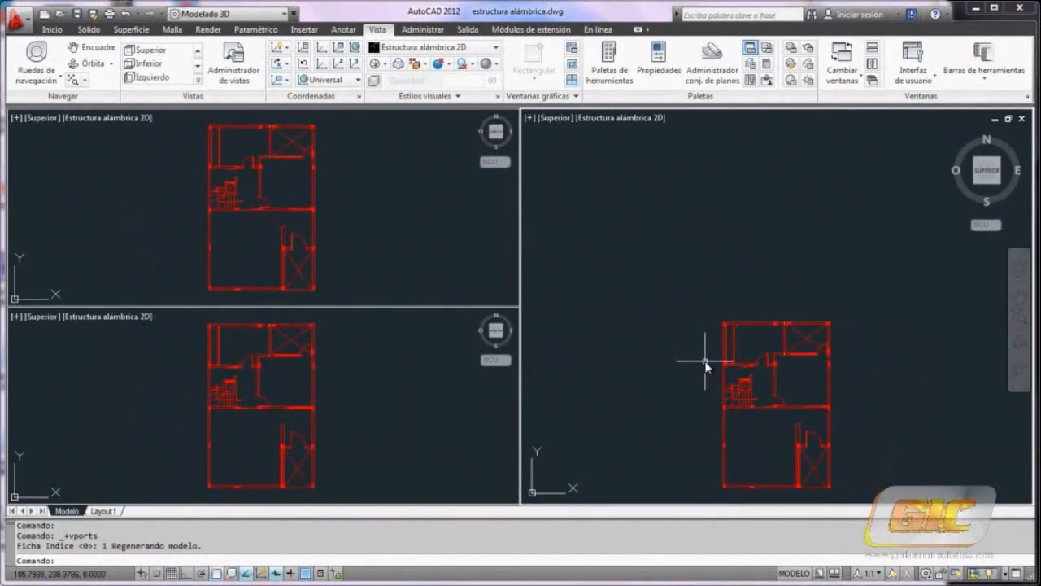
Step: Orient the large viewport to the southeast isometric view and the upper small viewport to the right side view
mouse_move(999, 184)
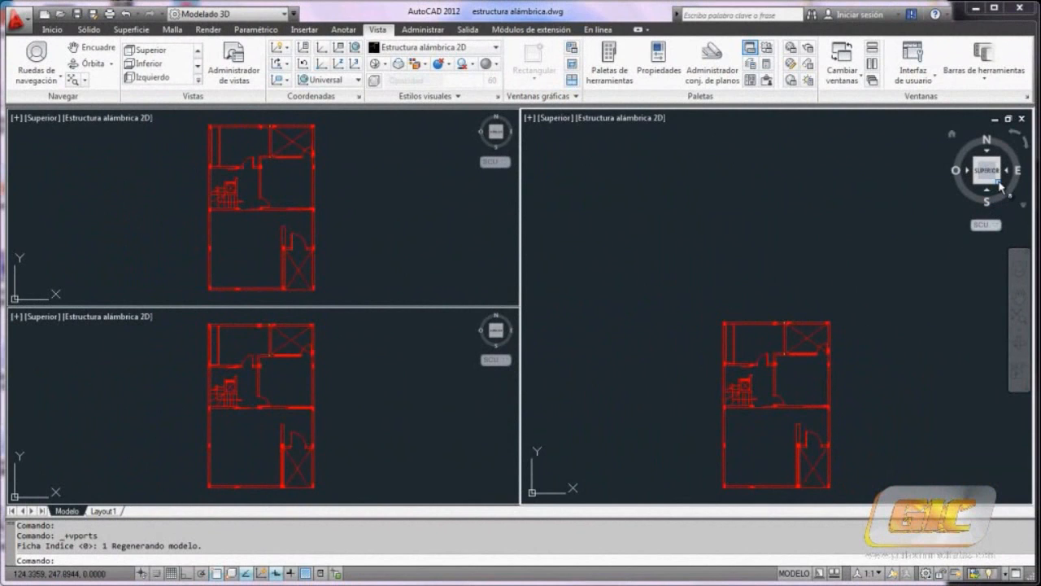
left_click(1001, 186)
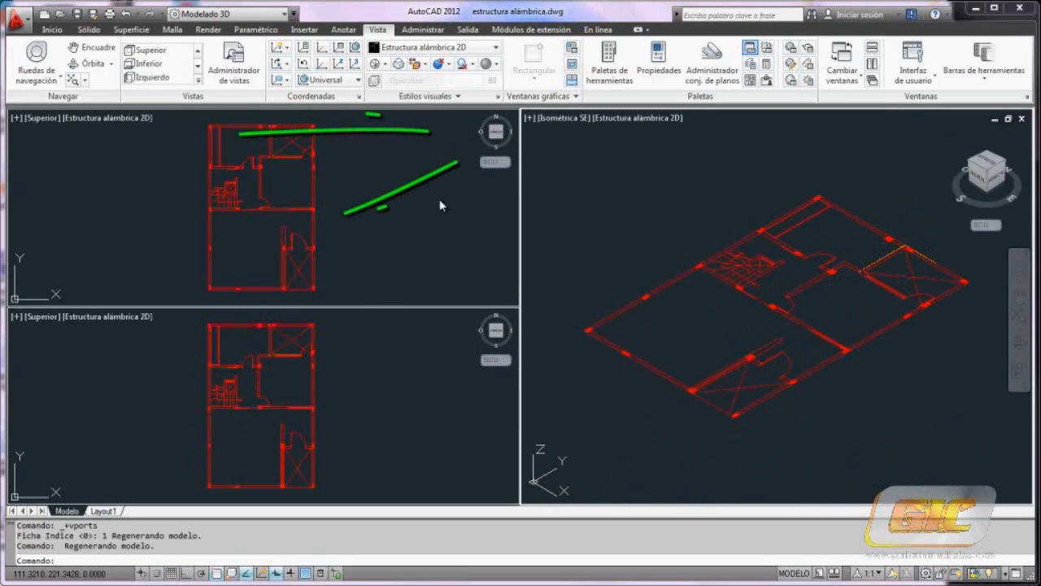
left_click(503, 142)
left_click(503, 143)
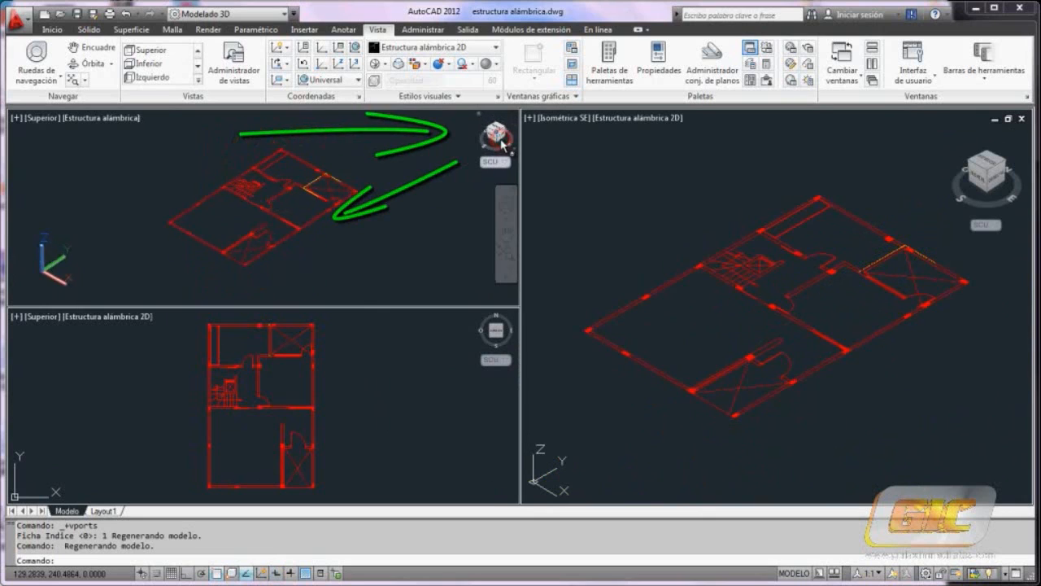
left_click(496, 140)
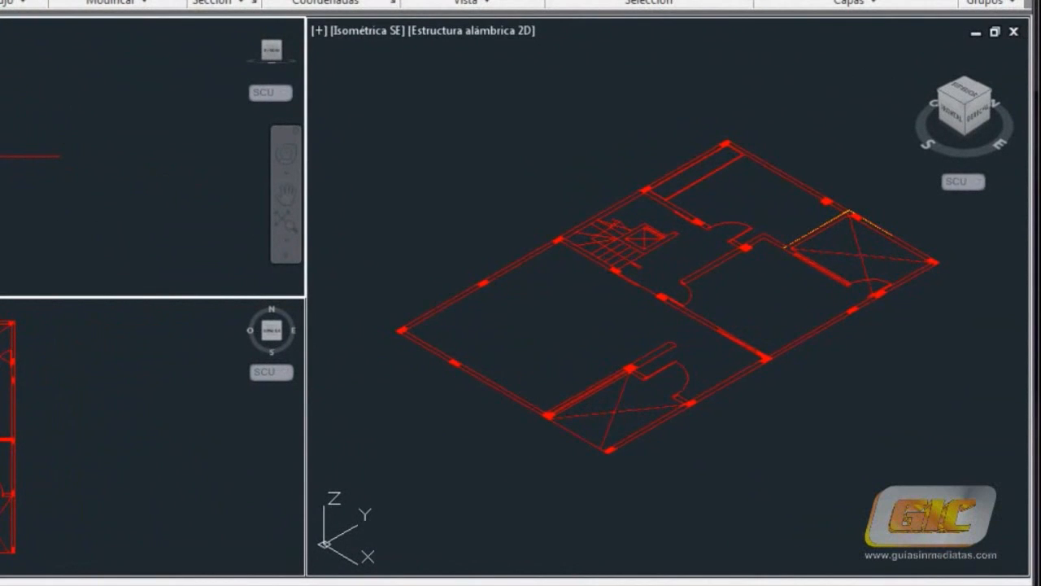
Step: Draw a vertical line from the floor plan's nearest outer corner using the .xy point filter on that corner and a Z value of 2.2
left_click(402, 414)
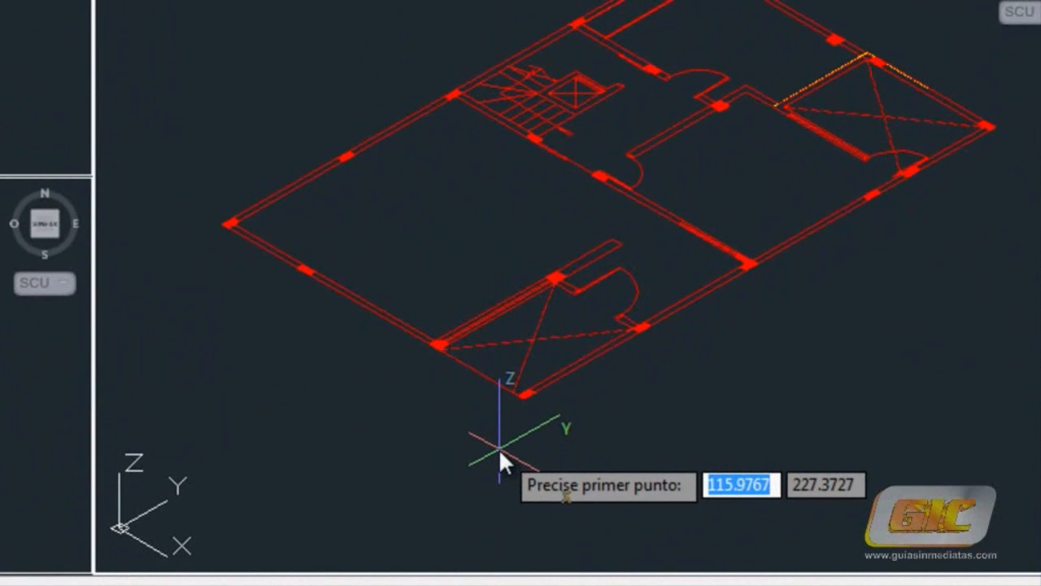
left_click(525, 406)
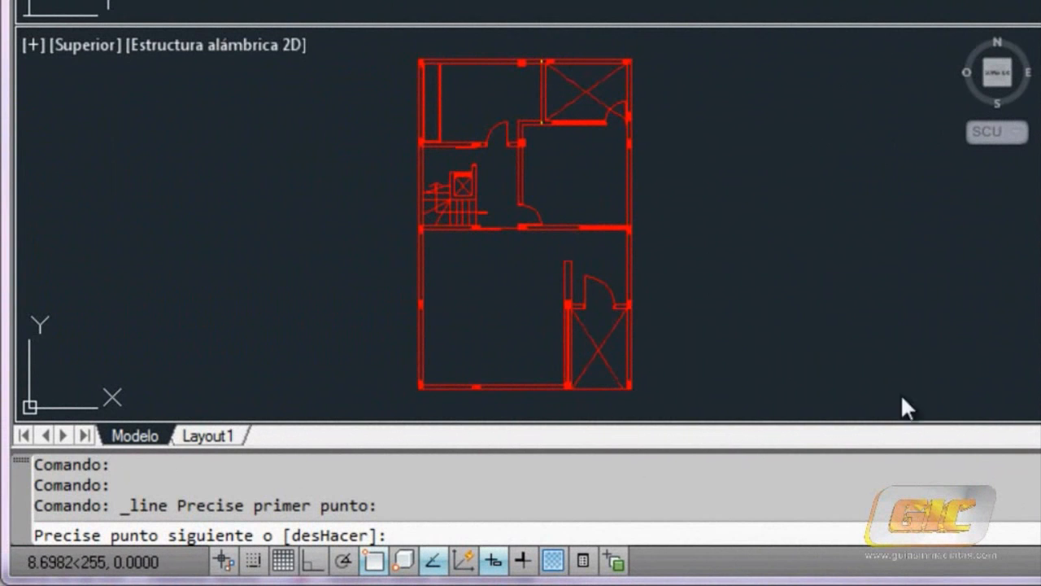
left_click(479, 533)
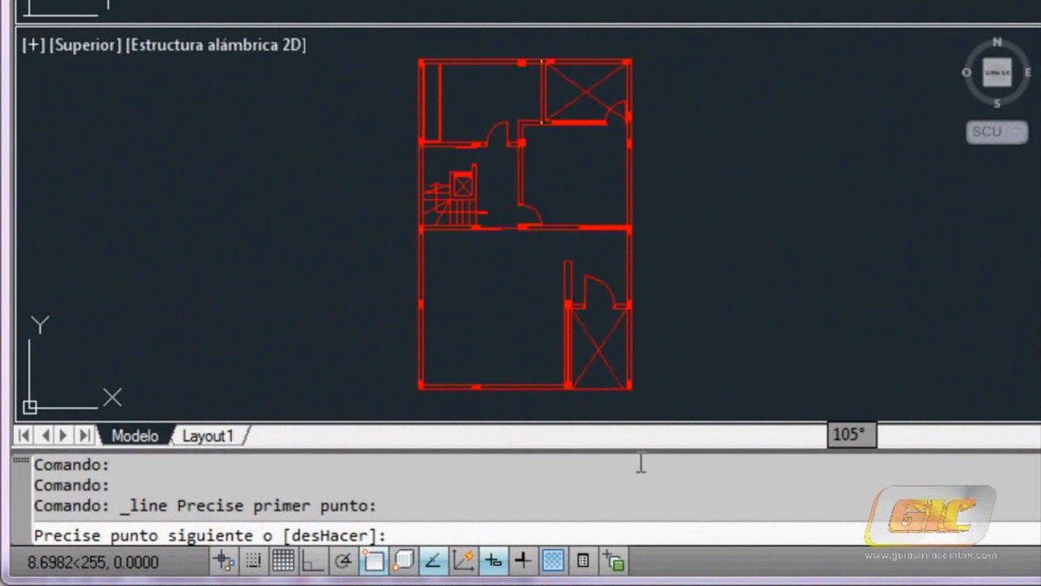
type(".xy")
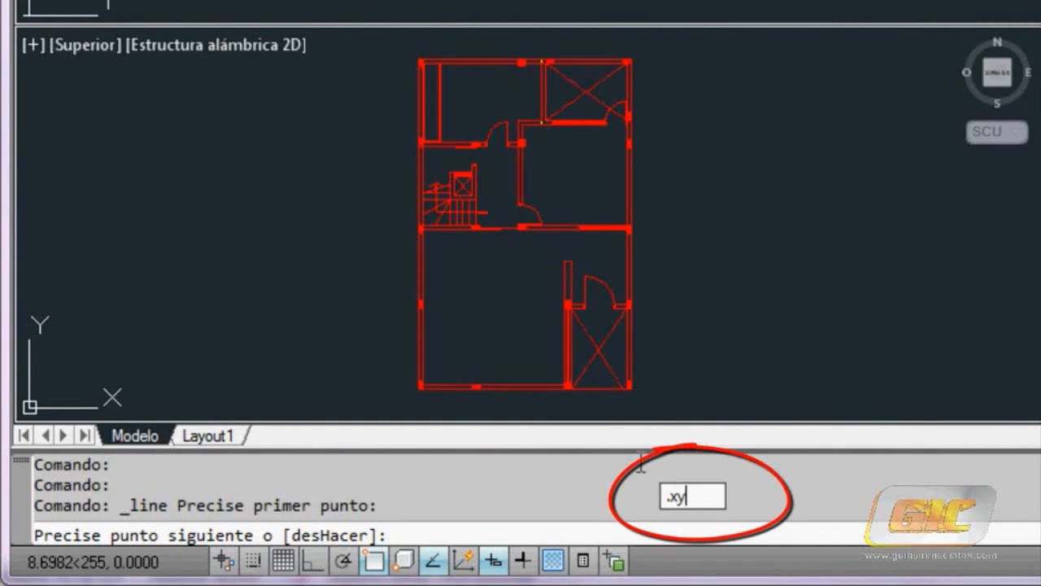
key("Return")
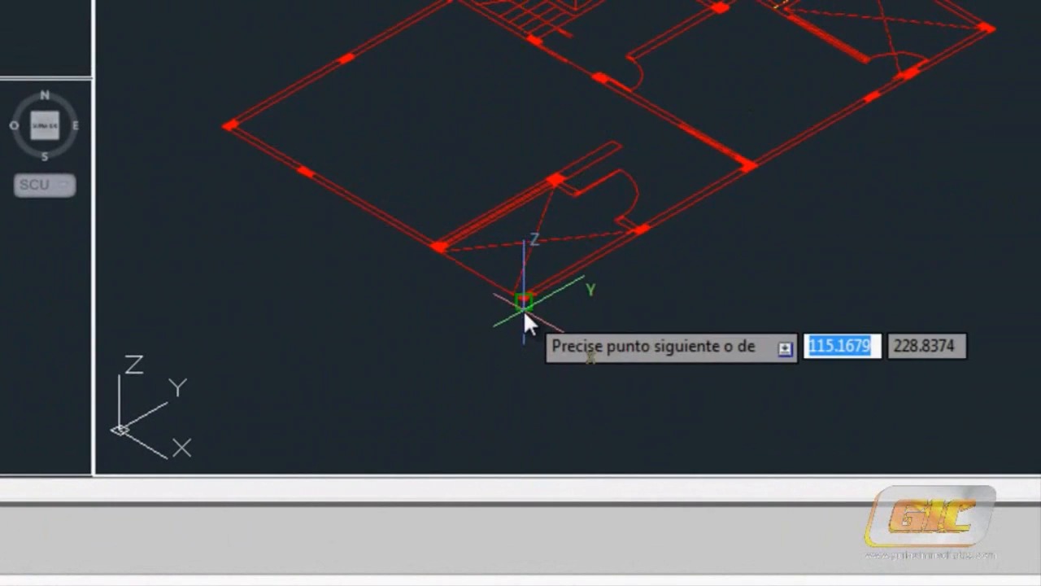
left_click(525, 303)
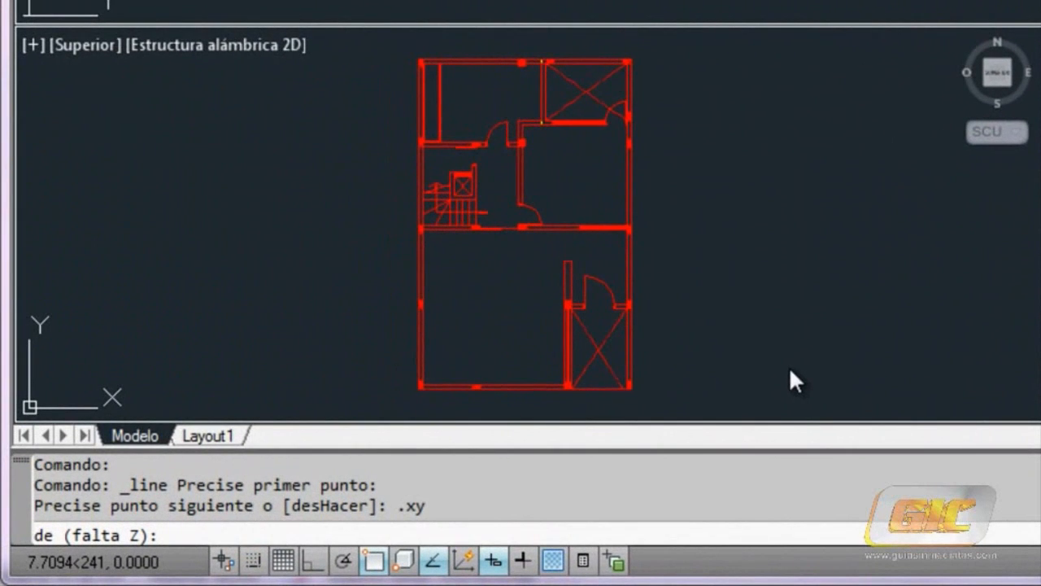
type("2.4")
key("BackSpace")
type("2")
key("Return")
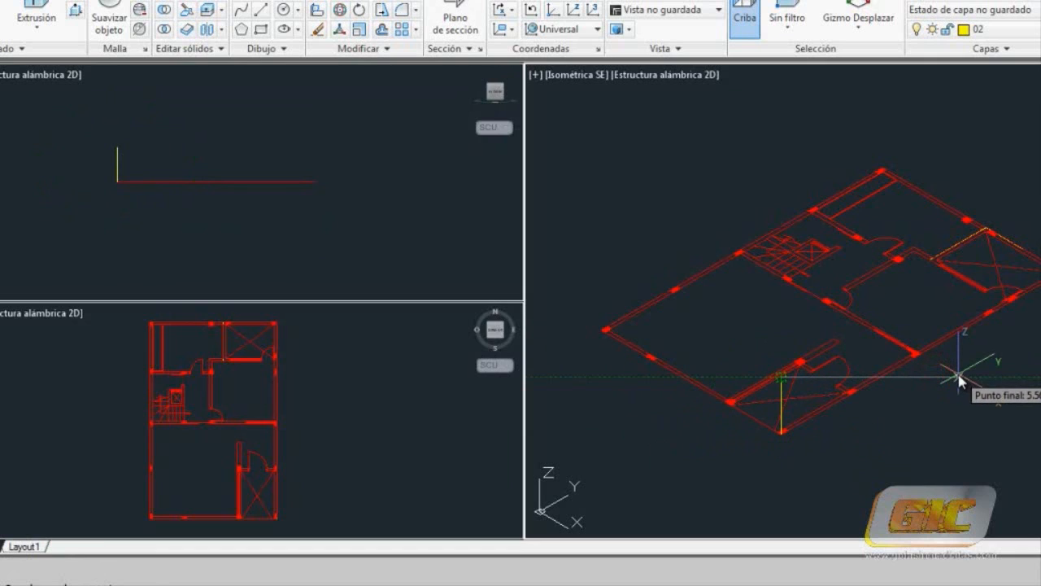
right_click(958, 379)
left_click(972, 384)
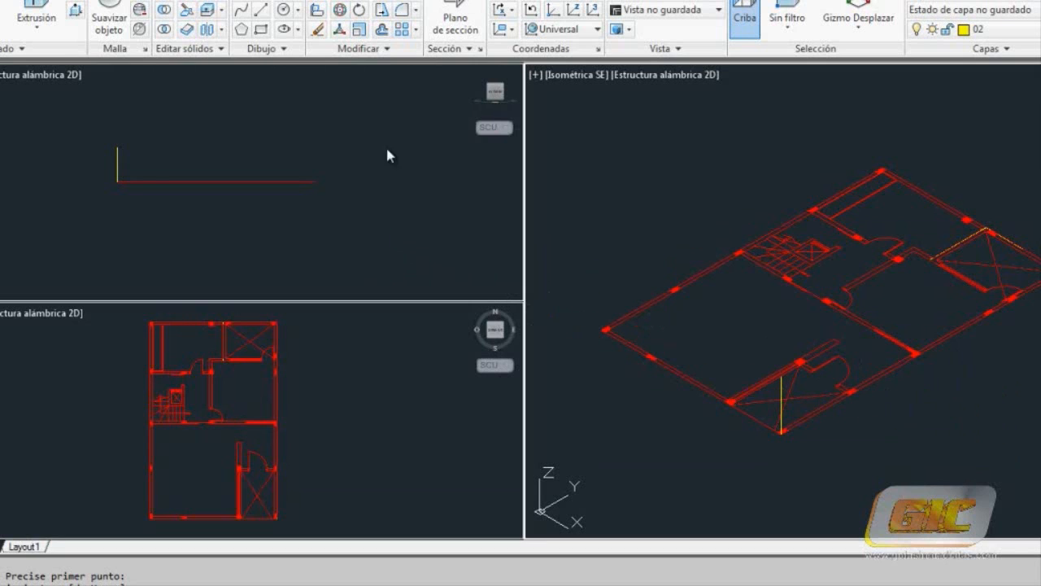
Step: Define a three-point UCS from the corner, with X along the long outer wall and Y up the vertical line, and show its plan view
left_click(384, 0)
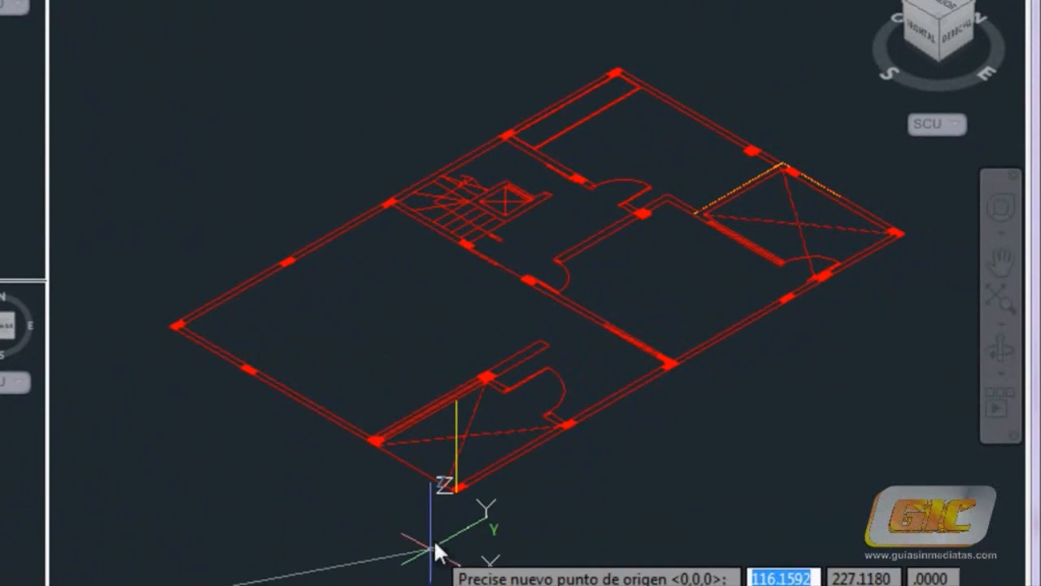
left_click(458, 489)
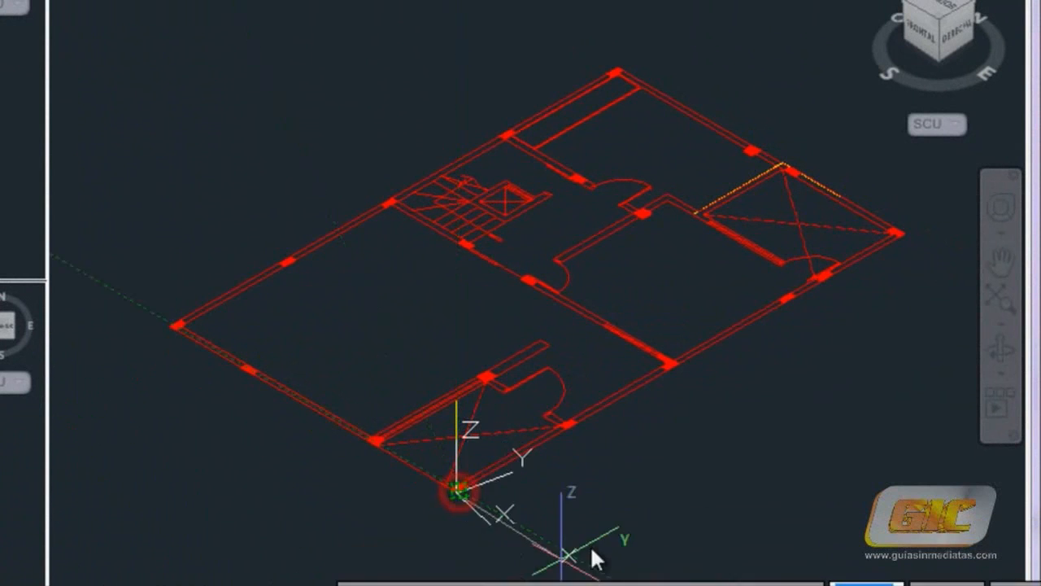
left_click(908, 235)
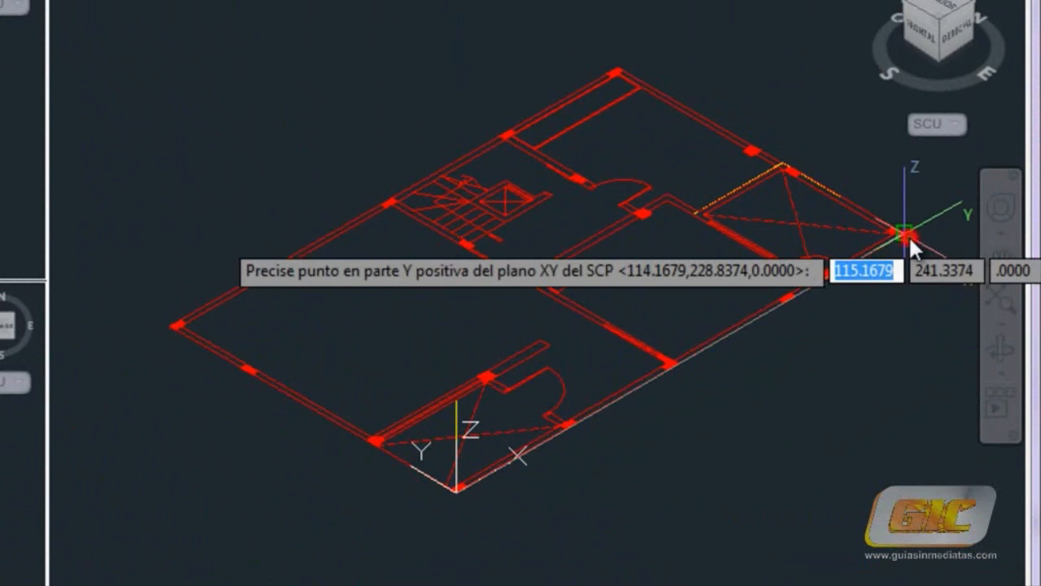
left_click(455, 399)
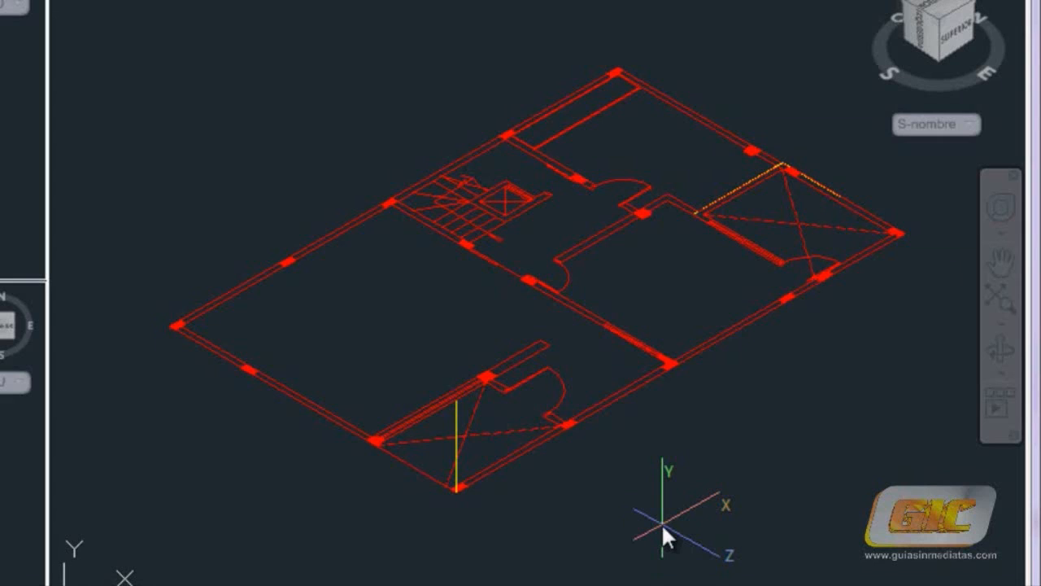
key("Return")
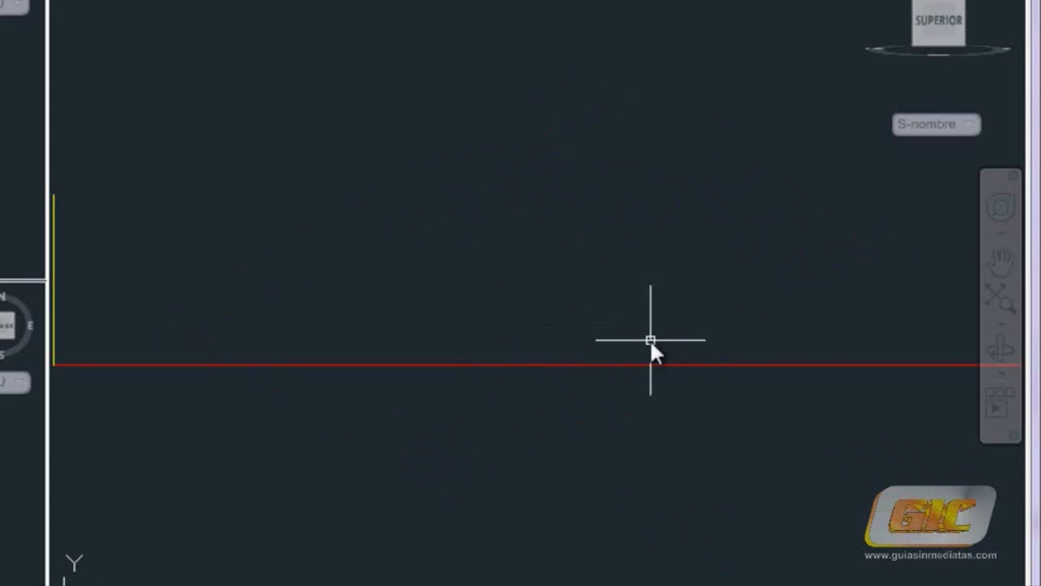
Step: Draw the wall's top edge from the vertical line's upper end, aligned with the base's far end, and drop a vertical edge to the base
left_click(1002, 306)
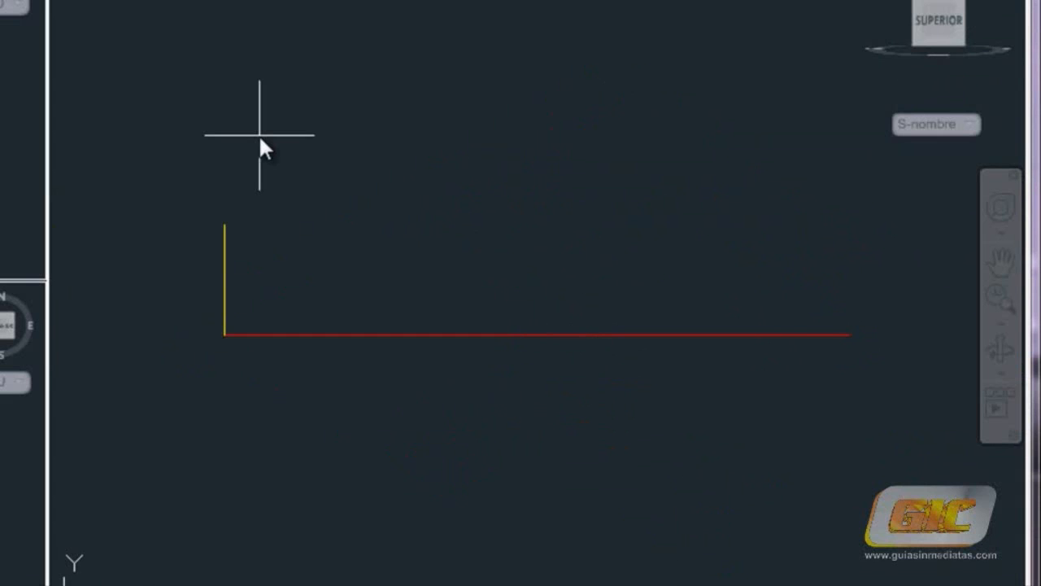
left_click(224, 224)
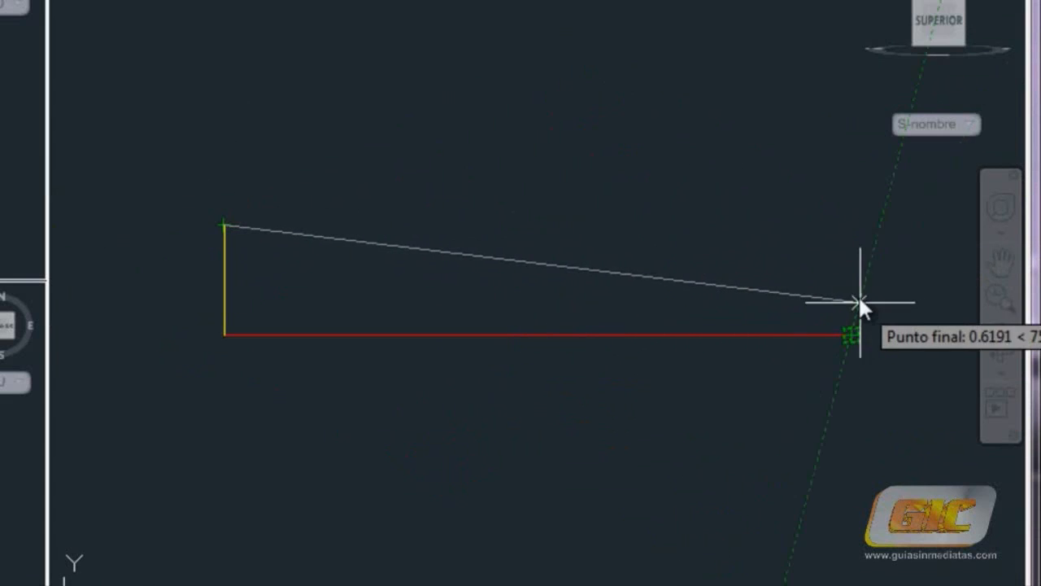
left_click(855, 225)
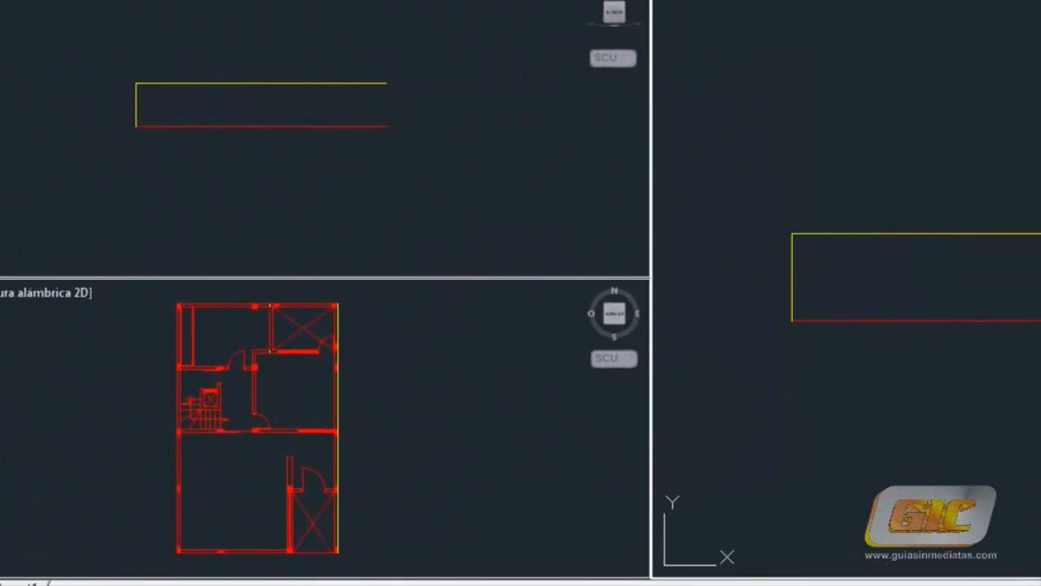
left_click(973, 332)
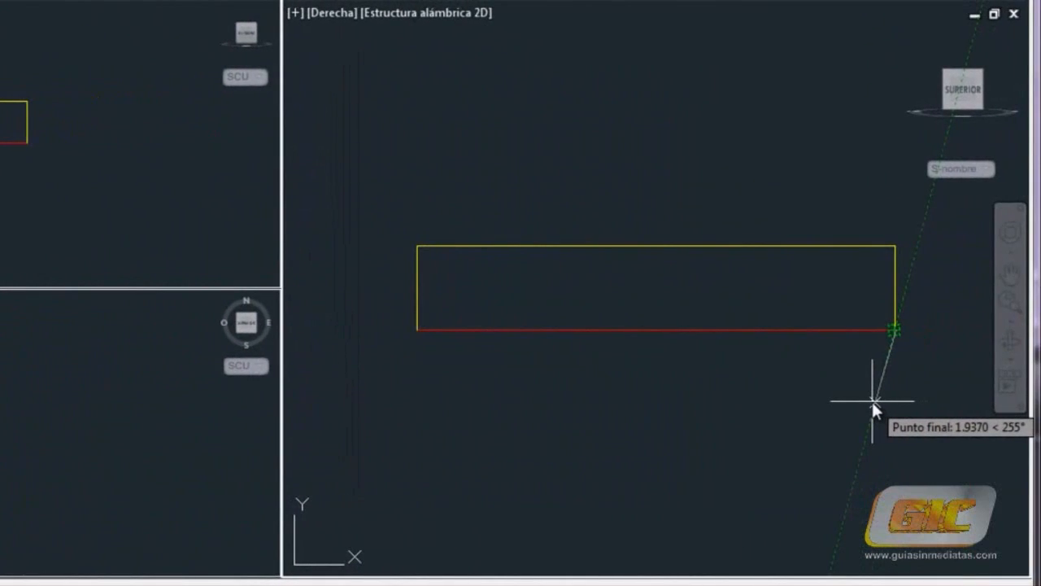
right_click(872, 402)
left_click(879, 415)
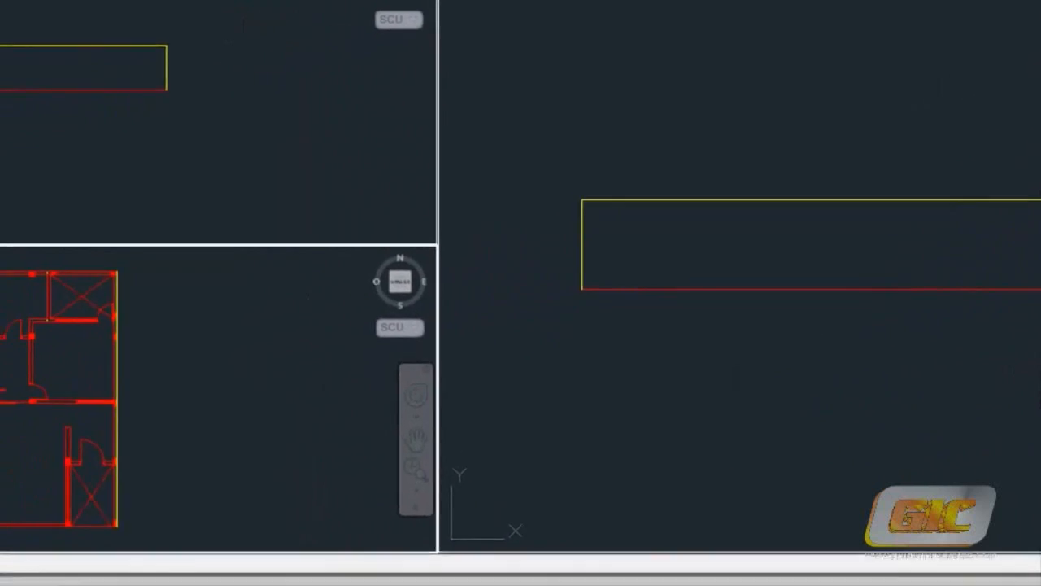
Step: Switch the lower small viewport to the Isométrica SO view to show the wall outline in 3D
left_click(69, 109)
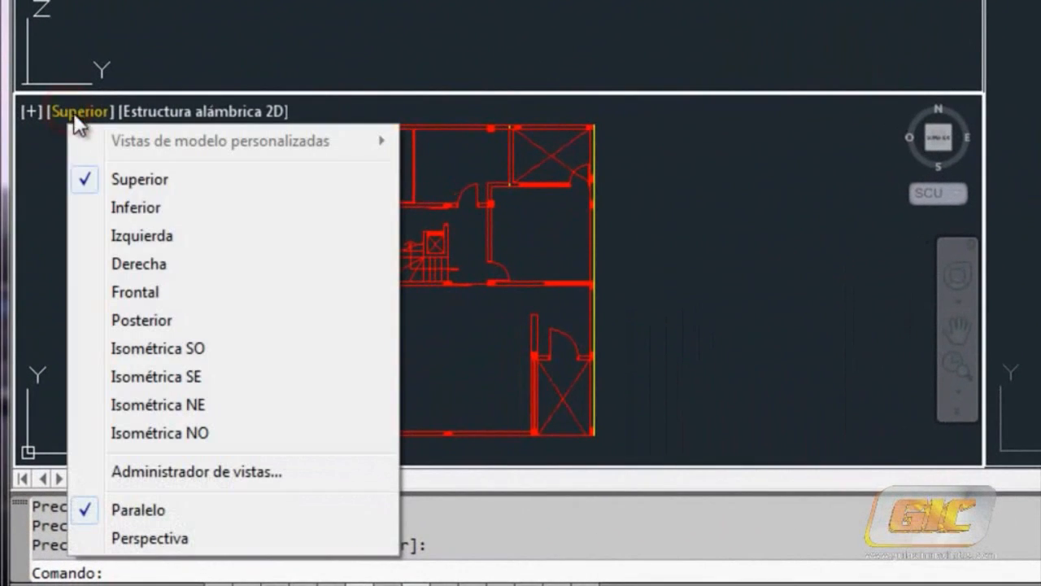
left_click(168, 350)
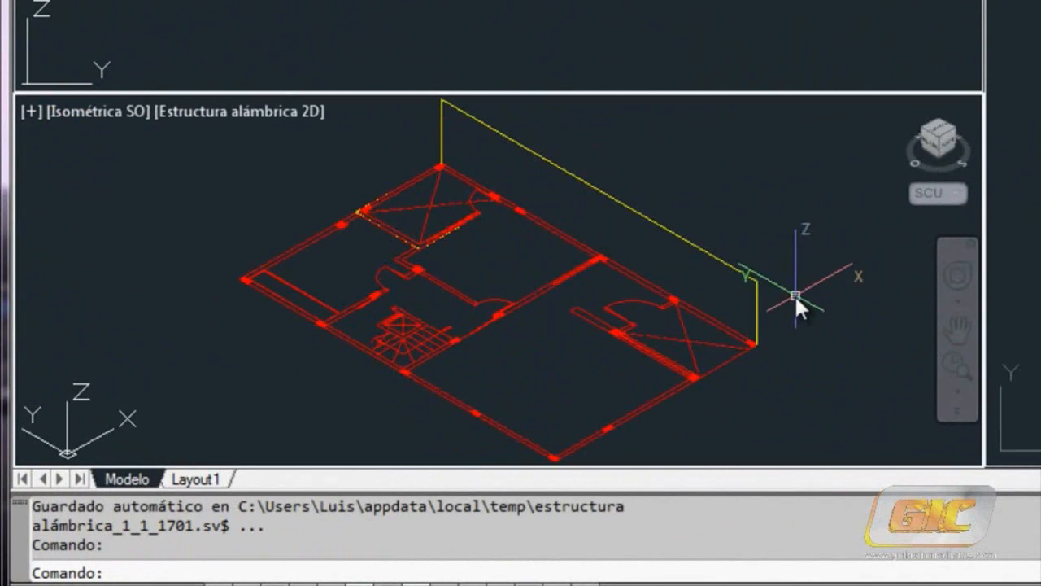
scroll(771, 293, "up", 2)
scroll(770, 296, "up", 4)
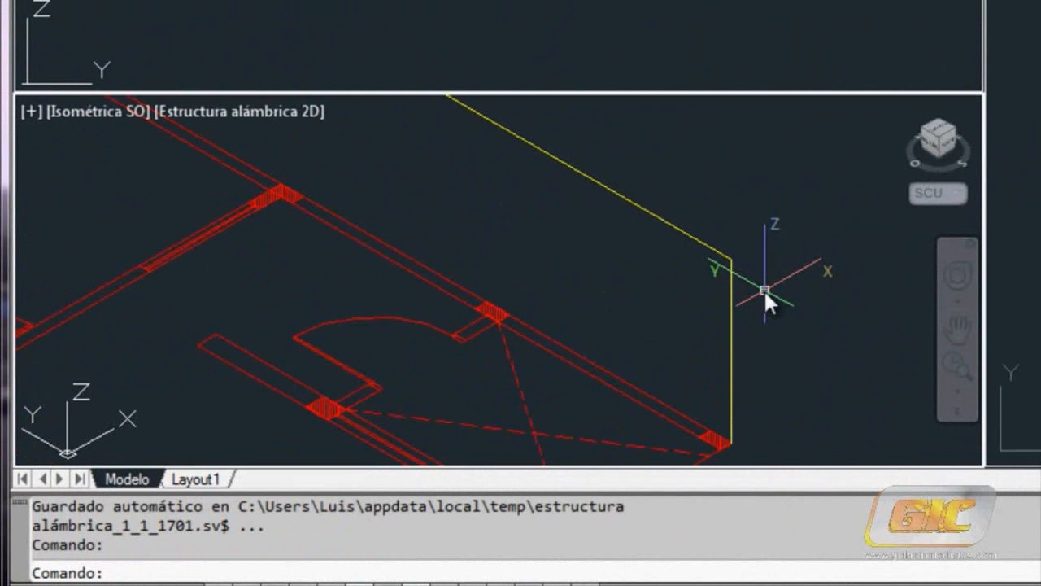
Step: Change the large viewport from the Derecha view to the Isométrica SE view of the floor plan and wall outline
mouse_move(416, 283)
middle_mouse_down()
mouse_move(558, 84)
mouse_move(467, 77)
middle_mouse_up()
mouse_move(669, 318)
middle_mouse_down()
mouse_move(591, 200)
mouse_move(506, 200)
mouse_move(527, 218)
middle_mouse_up()
scroll(527, 217, "up", 2)
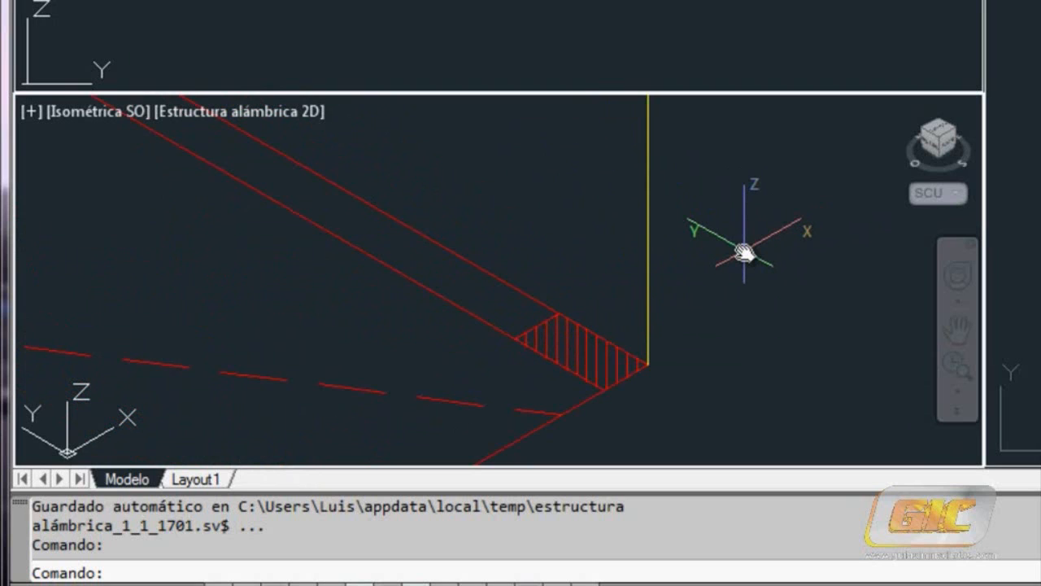
scroll(700, 276, "up", 2)
scroll(718, 272, "down", 2)
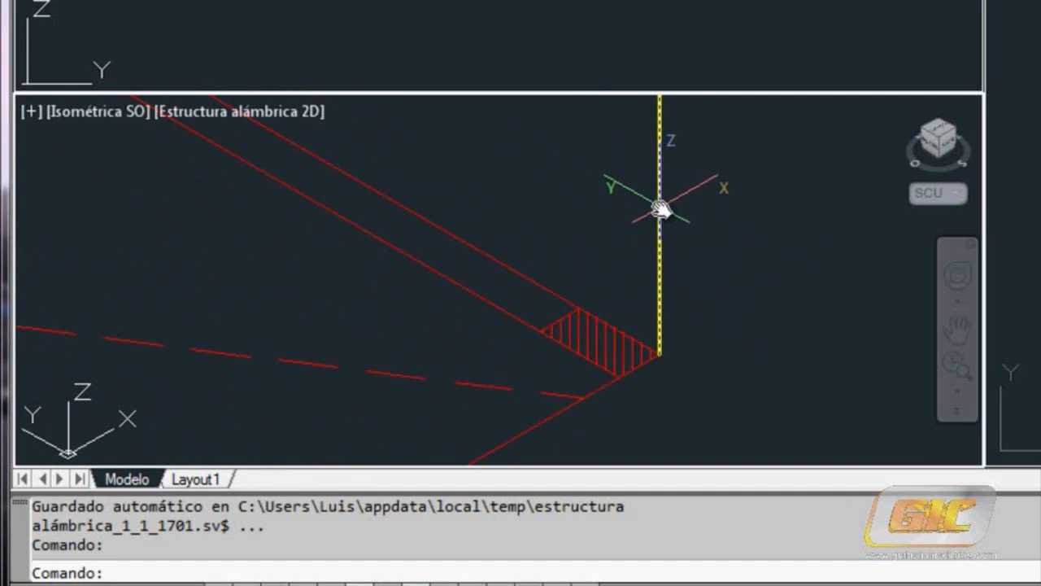
mouse_move(659, 208)
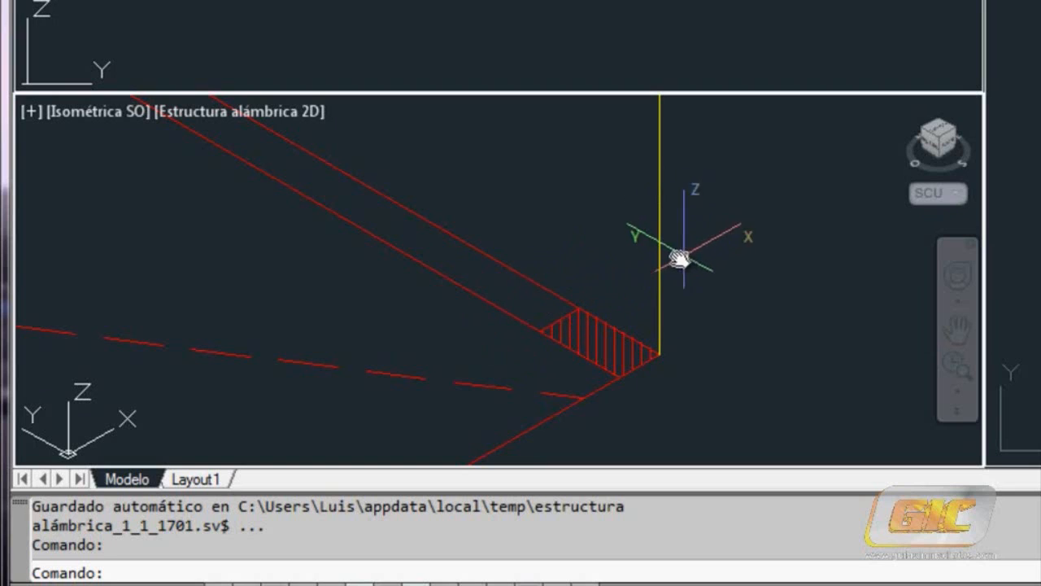
left_click(660, 247)
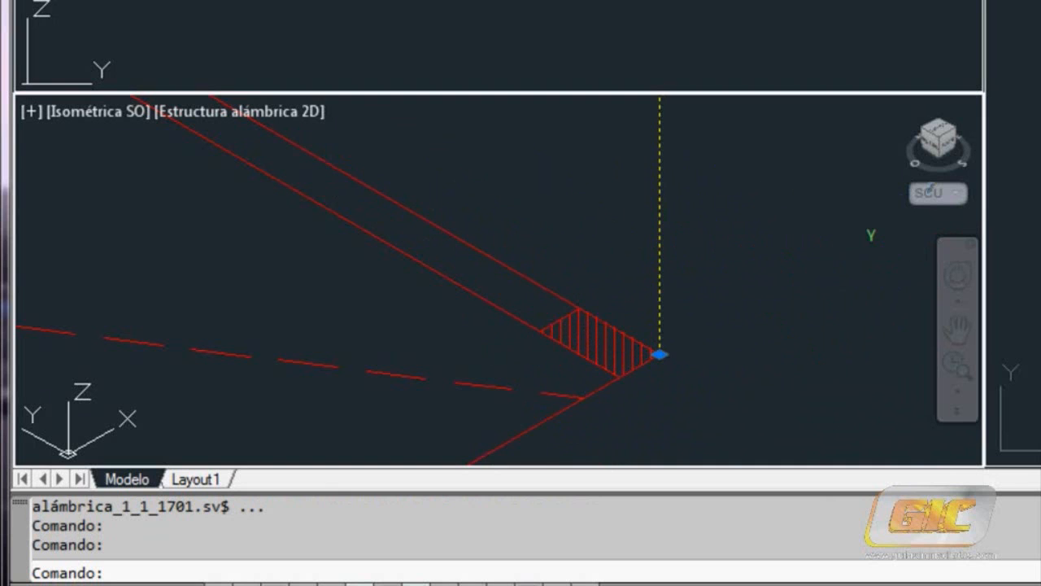
left_click(1026, 203)
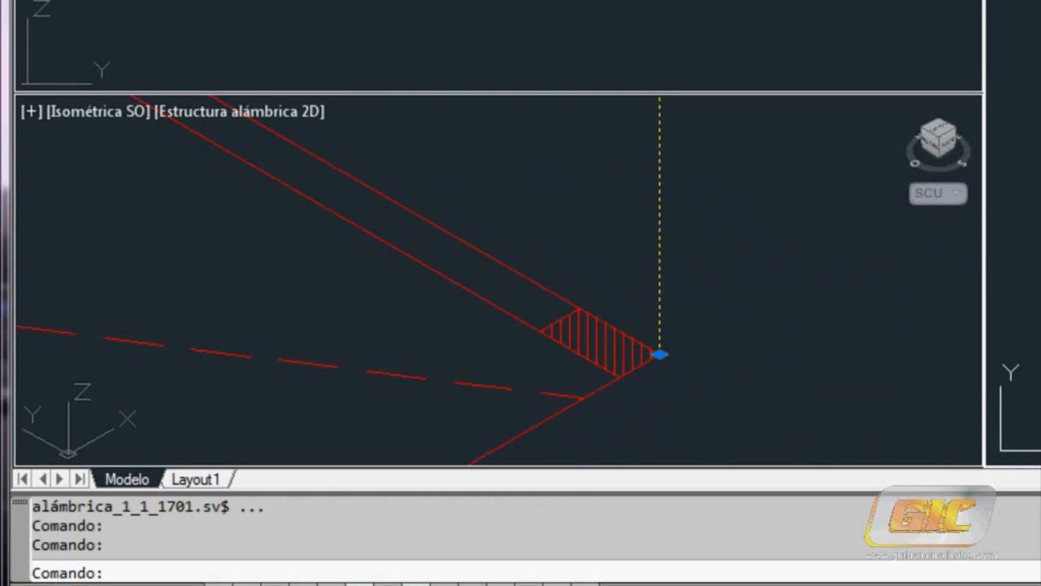
left_click(576, 2)
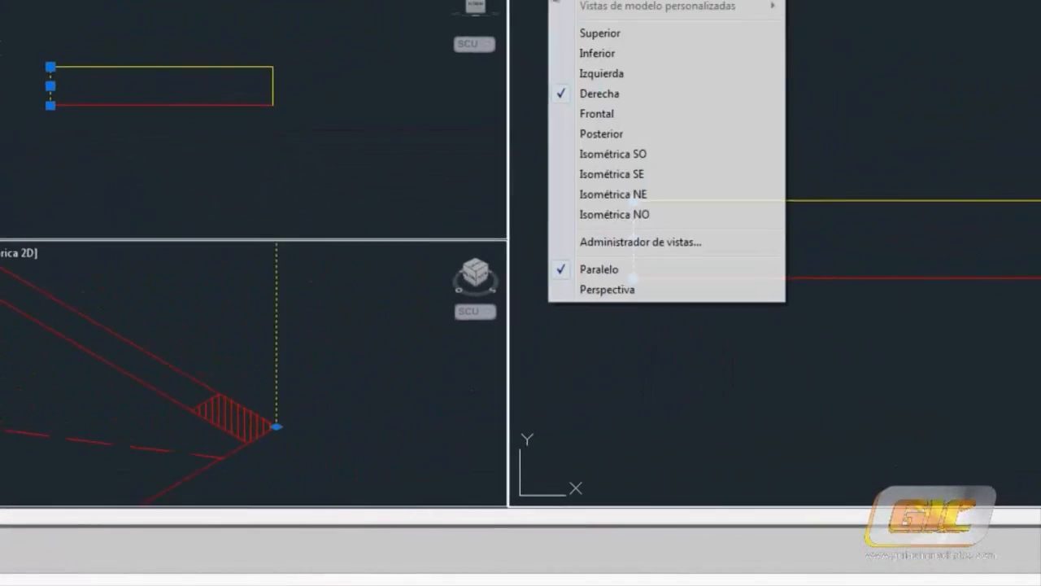
left_click(611, 170)
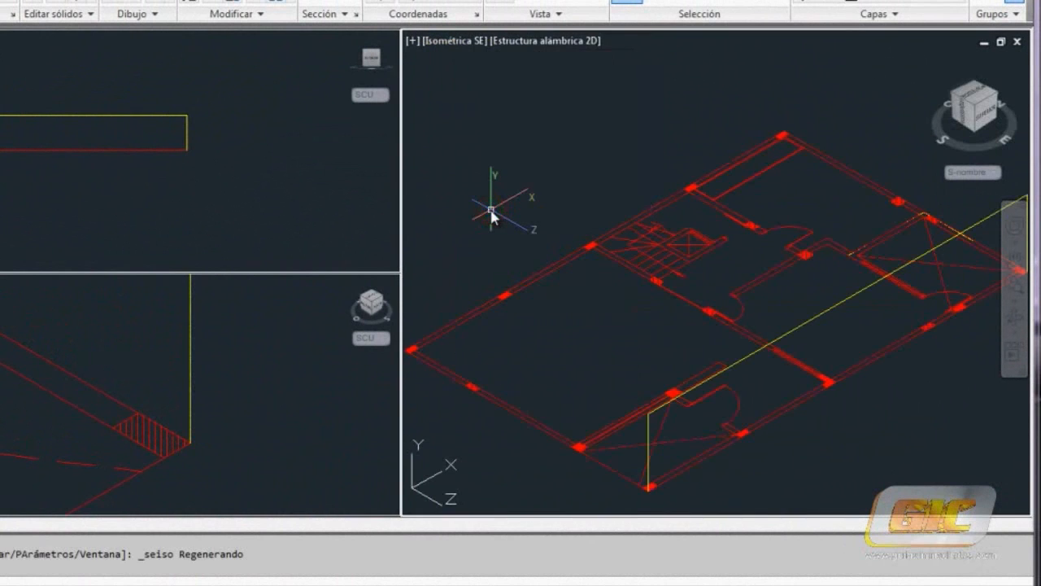
Step: Copy the vertical corner line, using grip move with the Copiar option, to the other three corners of its hatched column
left_click(258, 379)
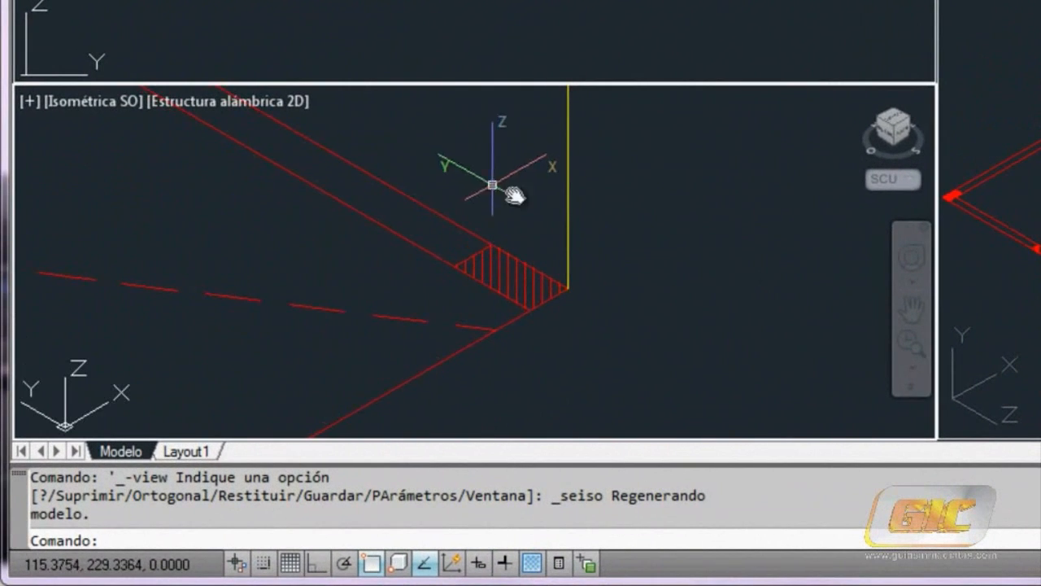
scroll(620, 258, "up", 2)
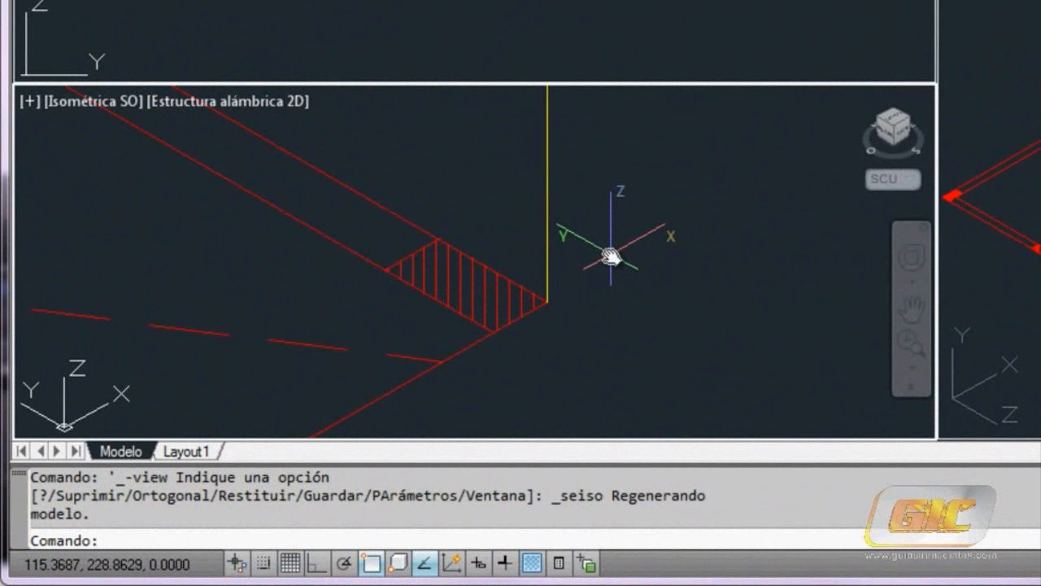
left_click(548, 215)
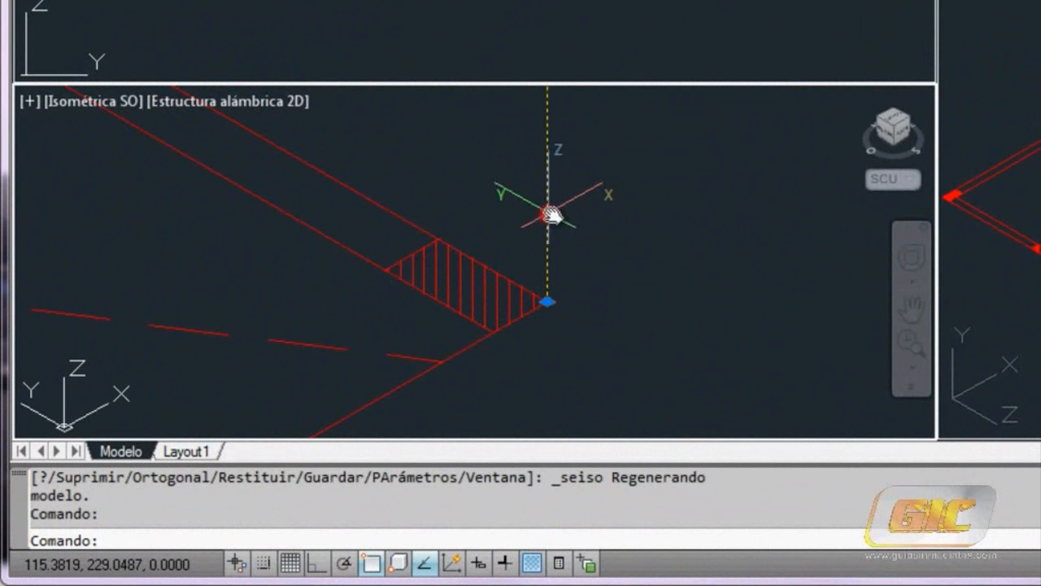
left_click_drag(615, 221, 550, 300)
left_click(548, 301)
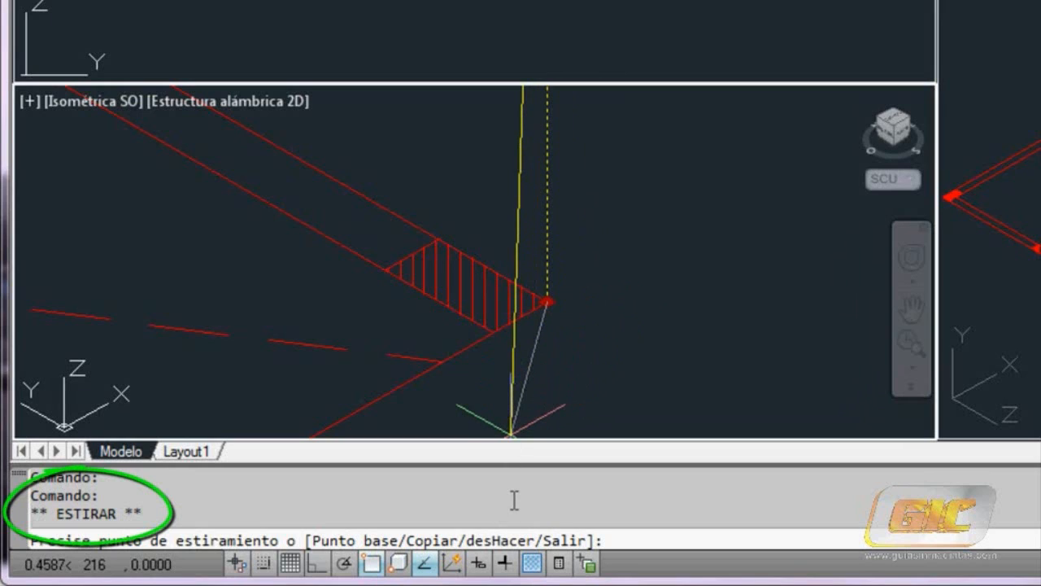
key("space")
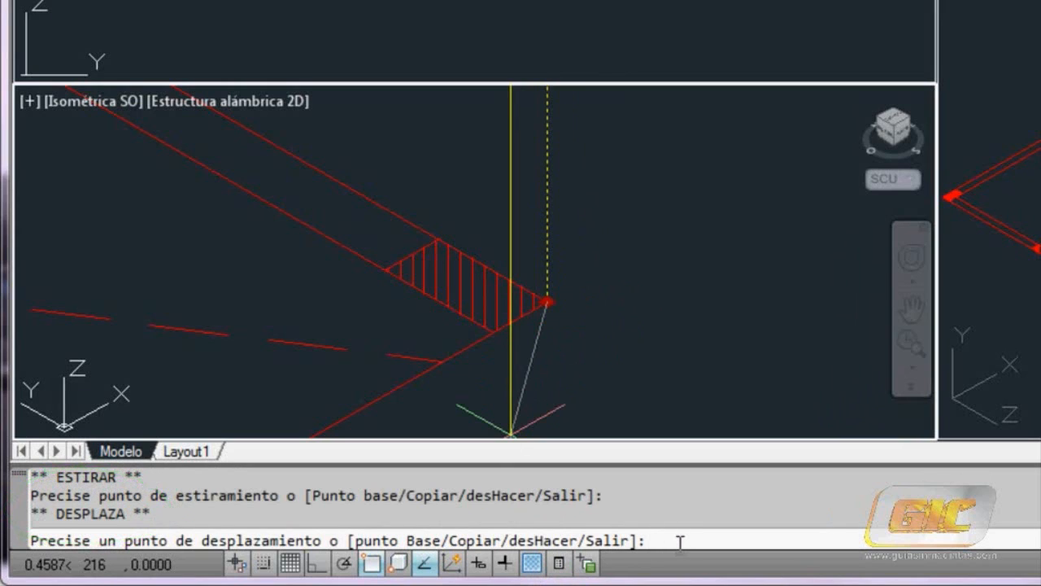
type("C")
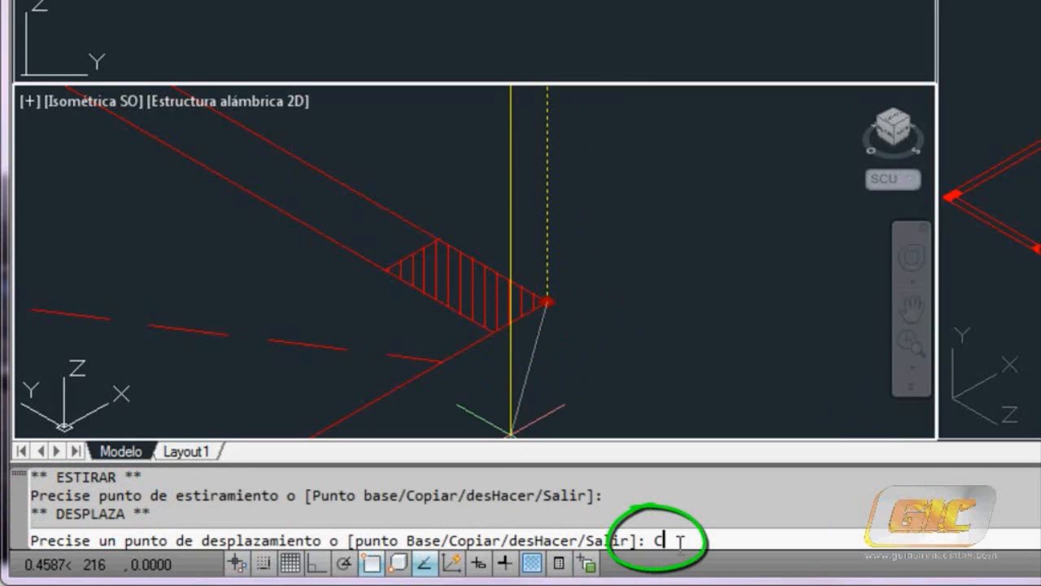
key("Return")
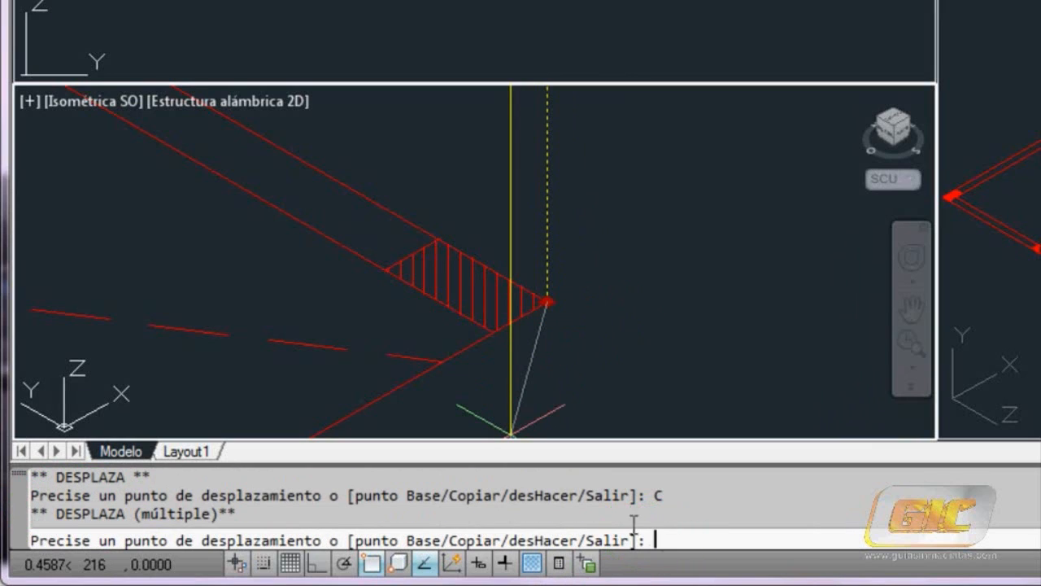
left_click(492, 338)
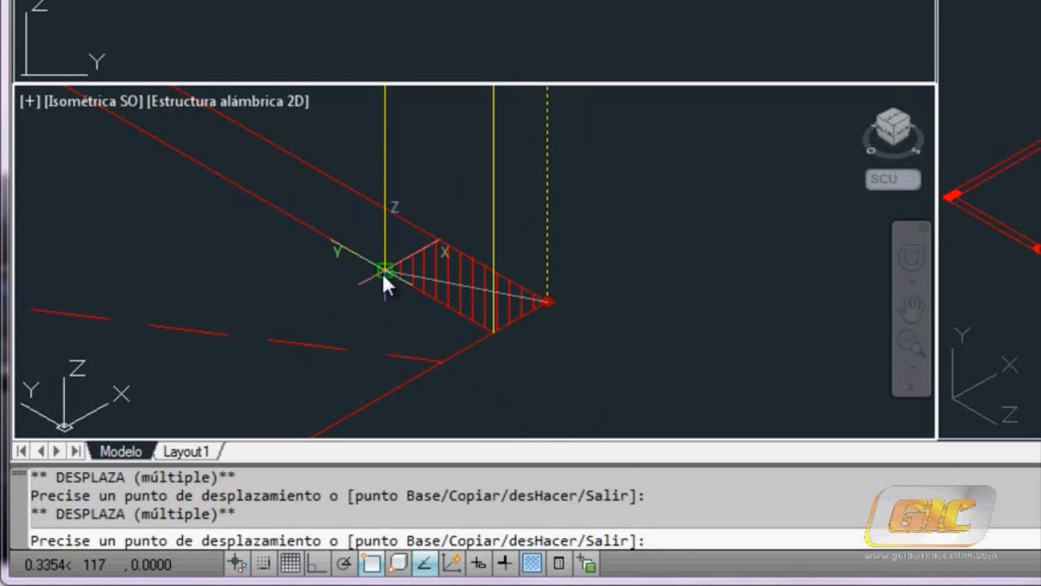
left_click(383, 271)
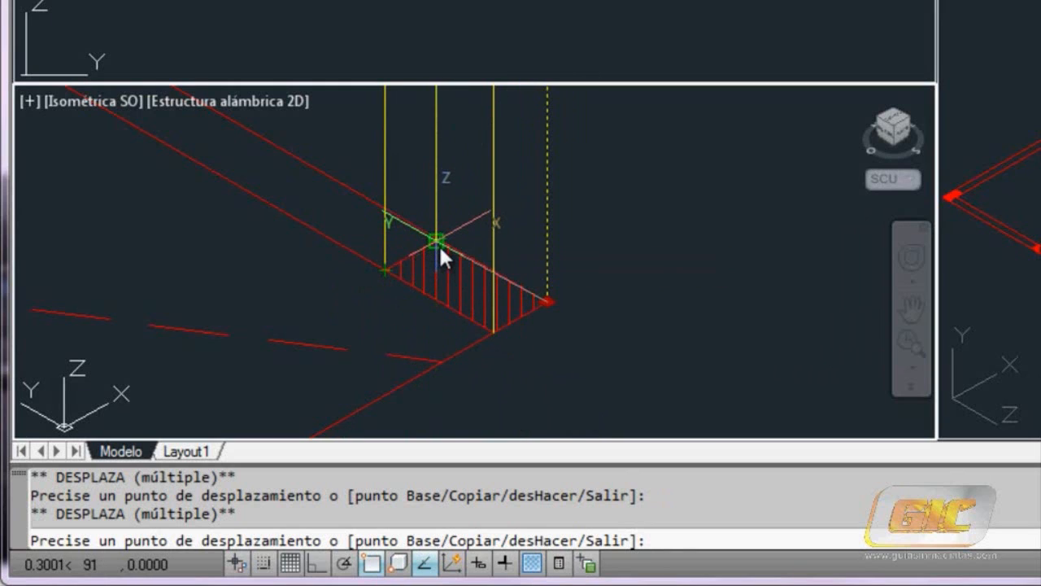
left_click(439, 241)
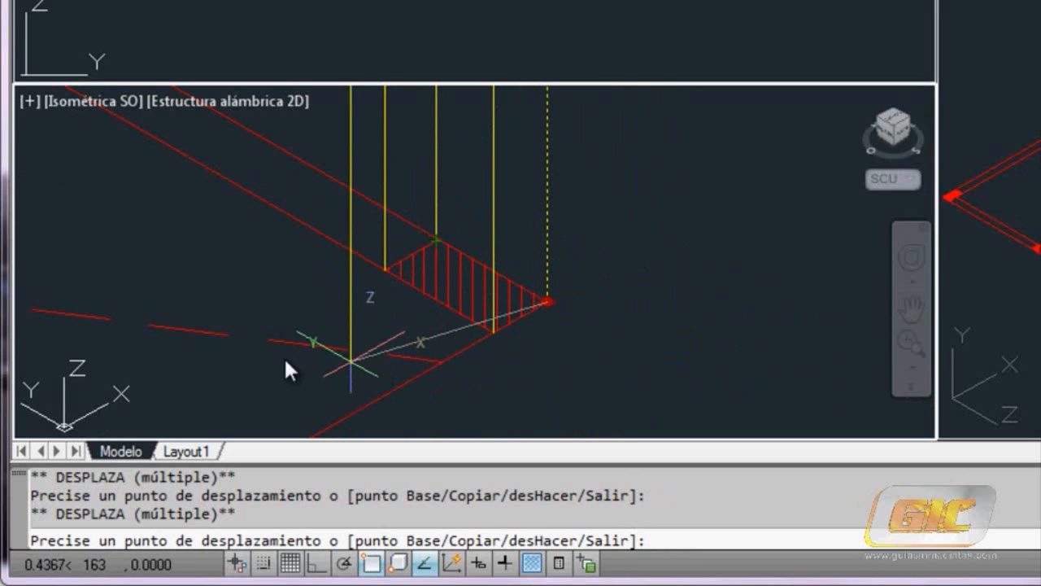
Step: Place further copies of the vertical line on the four corners of the neighbouring column along the short side and end the grip copy
middle_click_drag(310, 391, 680, 184)
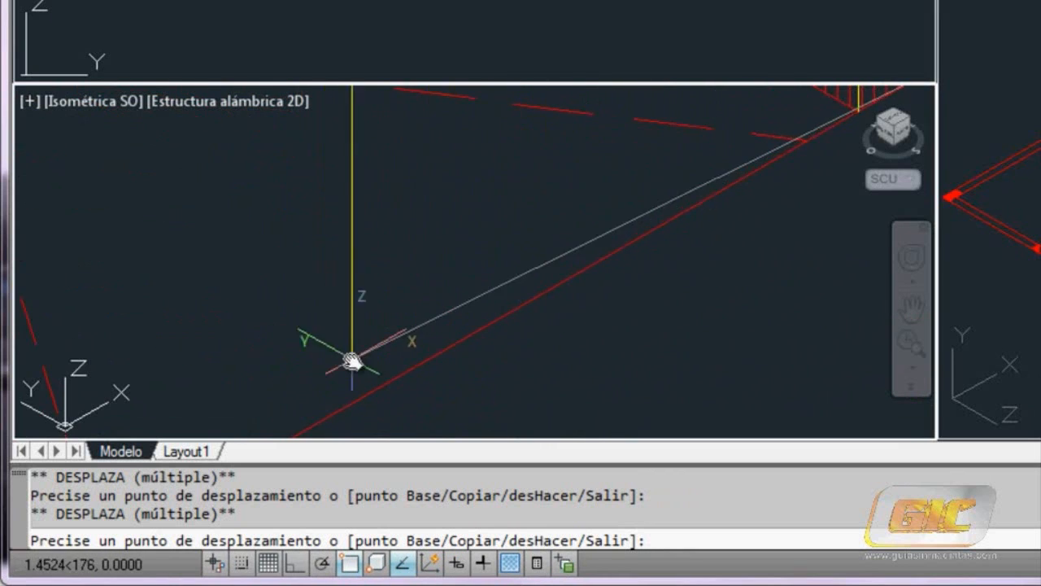
mouse_move(372, 330)
middle_mouse_down()
mouse_move(541, 167)
mouse_move(611, 139)
middle_mouse_up()
middle_click_drag(337, 322, 377, 282)
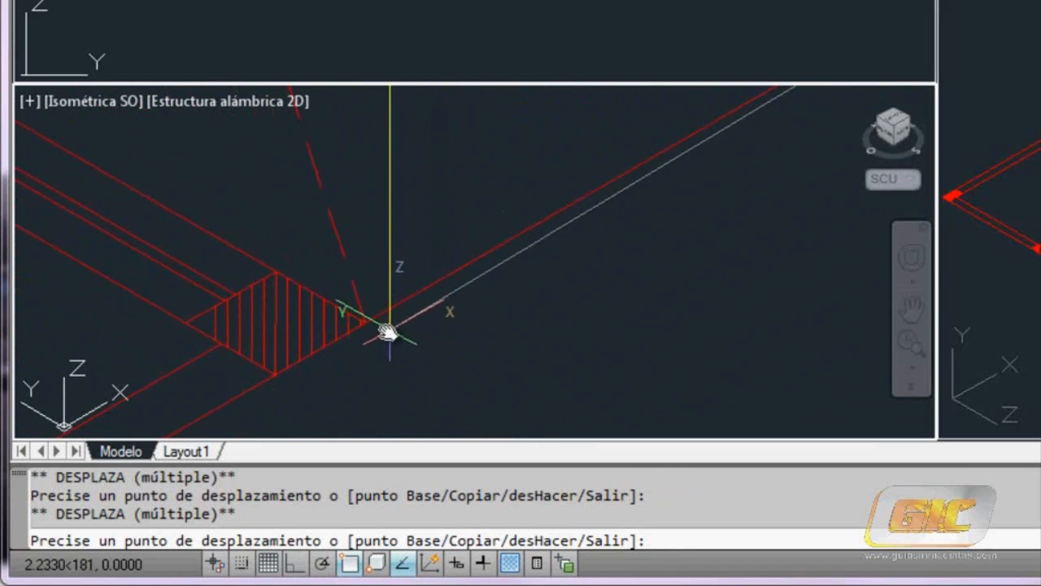
left_click(365, 321)
left_click(273, 274)
left_click(187, 326)
left_click(277, 378)
right_click(560, 363)
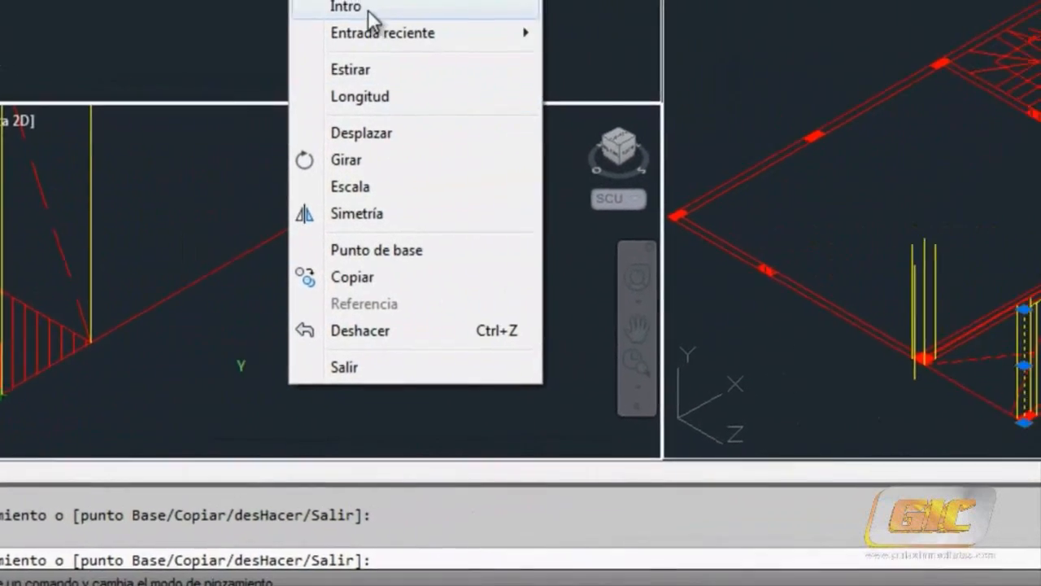
left_click(367, 9)
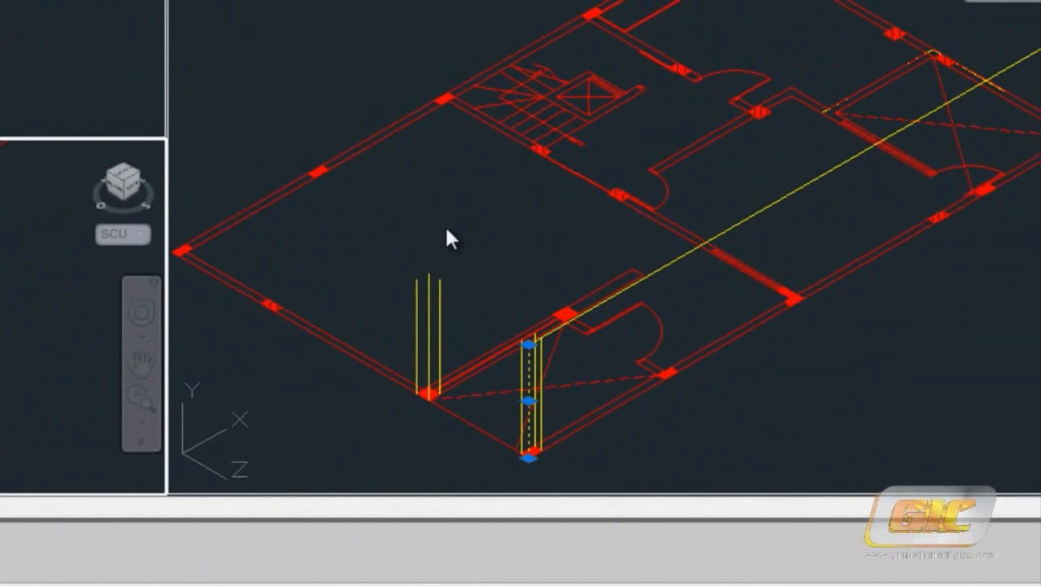
Step: Examine the copied column lines in the large viewport, and switch to estructura alámbrica-2.dwg to inspect the full wall wireframe
left_click(447, 228)
mouse_move(491, 239)
middle_mouse_down()
mouse_move(510, 109)
mouse_move(496, 94)
middle_mouse_up()
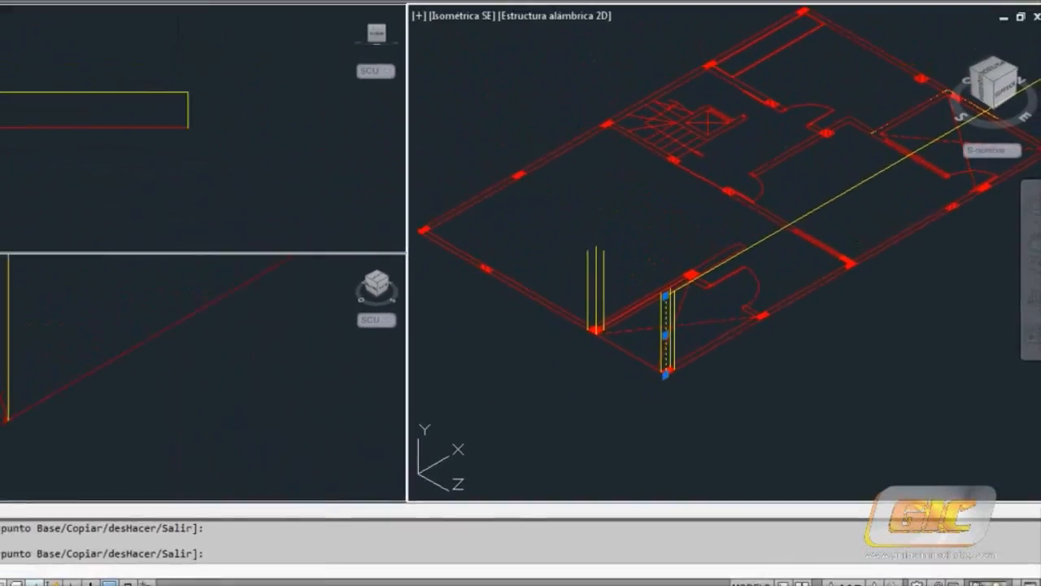
mouse_move(163, 584)
left_click(270, 532)
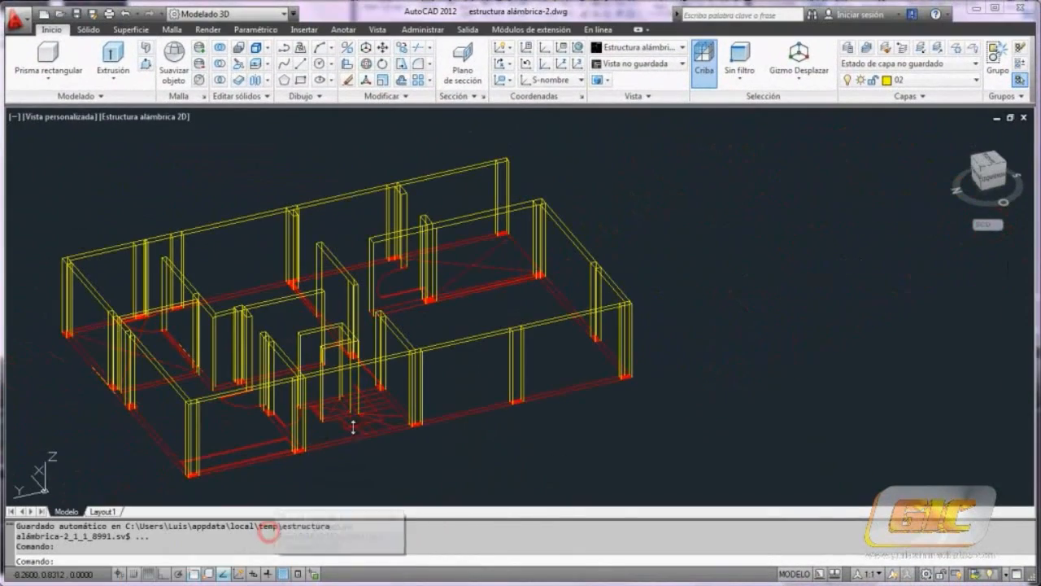
mouse_move(338, 319)
middle_mouse_down()
mouse_move(553, 276)
mouse_move(544, 286)
middle_mouse_up()
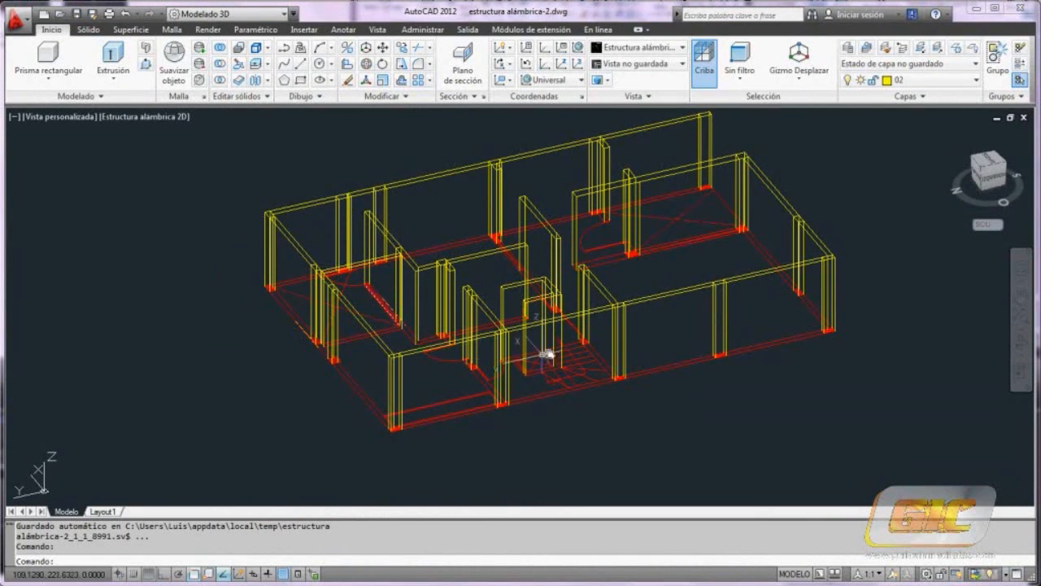
middle_click_drag(679, 400, 661, 382)
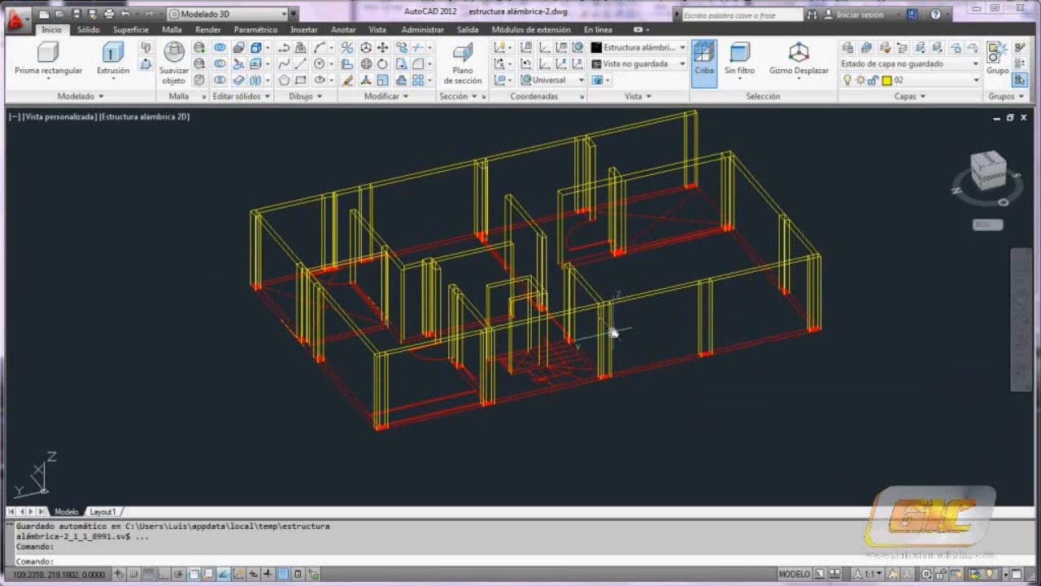
middle_click_drag(635, 345, 614, 353, "shift")
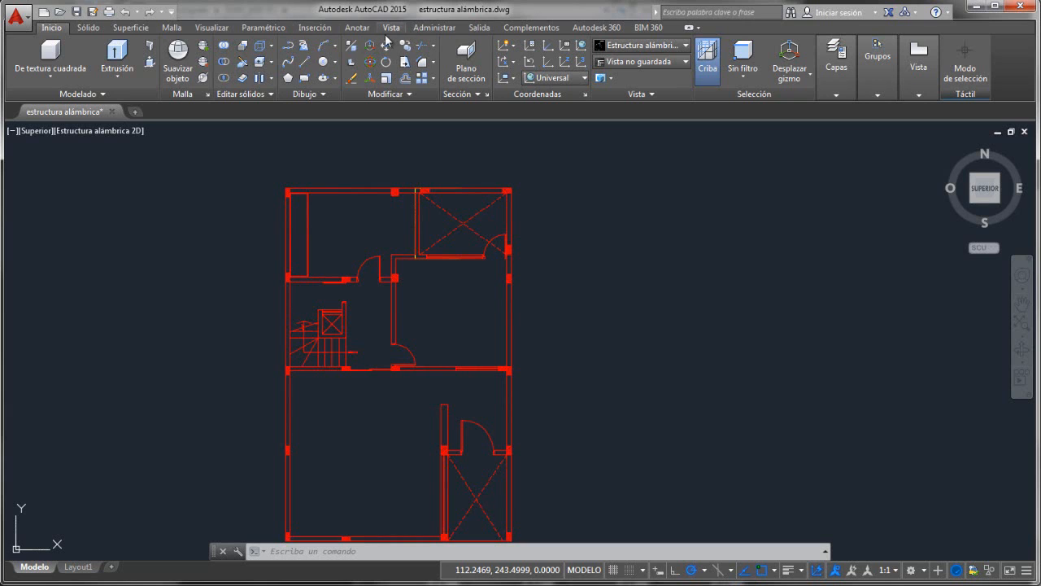
Step: Divide the model space of estructura alámbrica.dwg into three viewports with the Tres: Derecha configuration
left_click(211, 27)
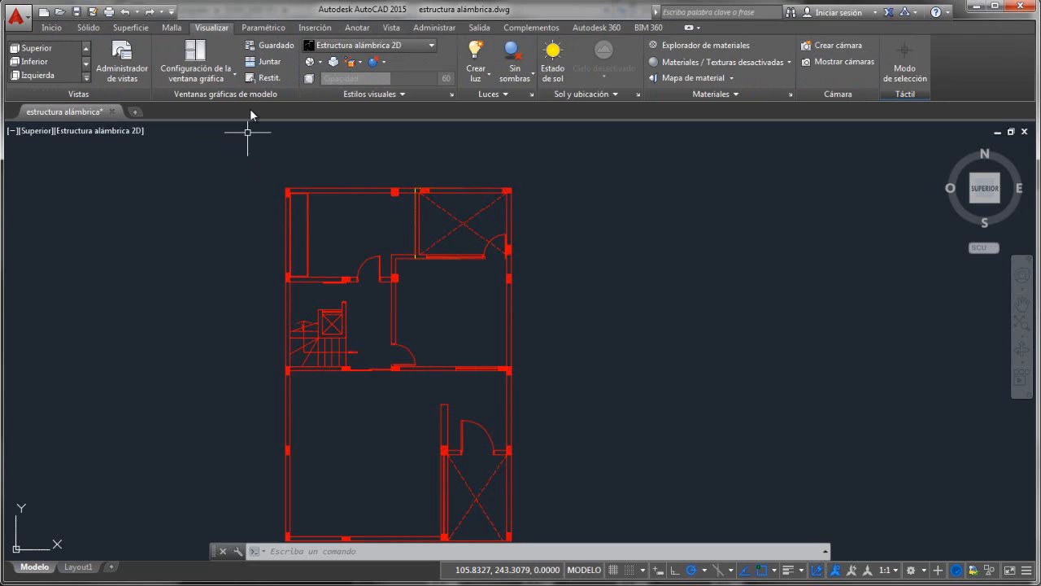
left_click(268, 45)
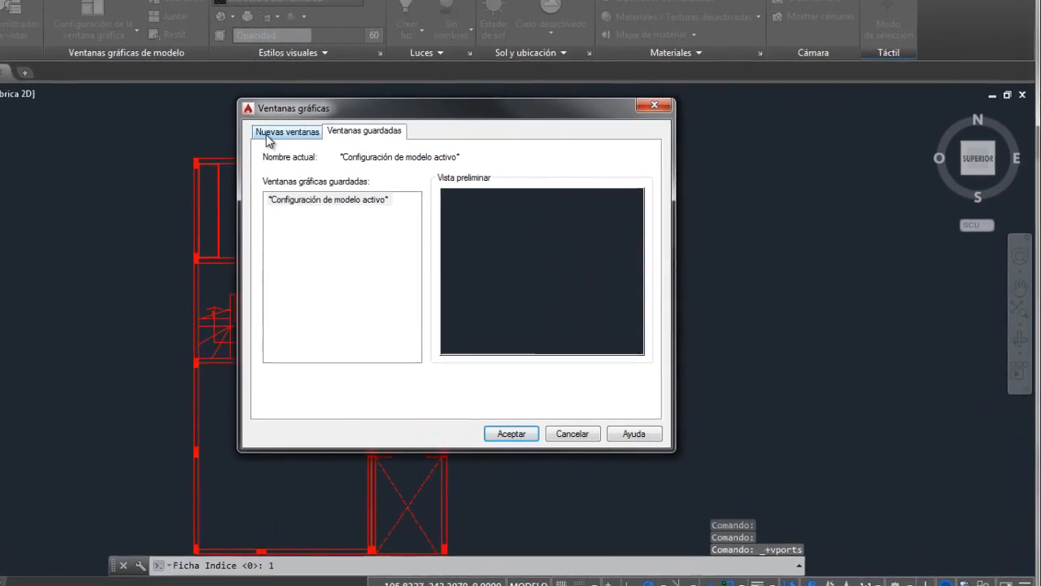
left_click(340, 162)
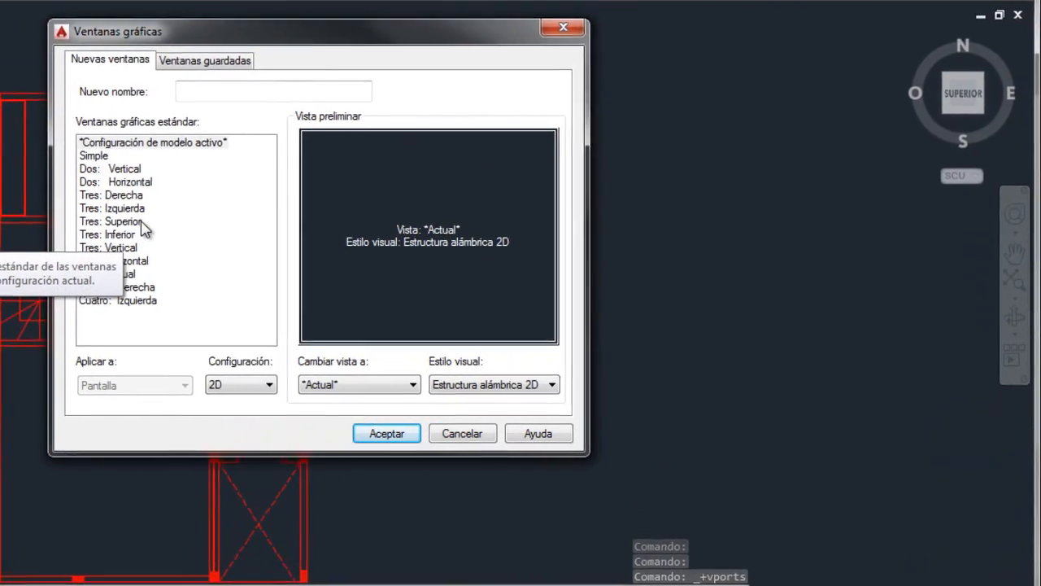
left_click(81, 187)
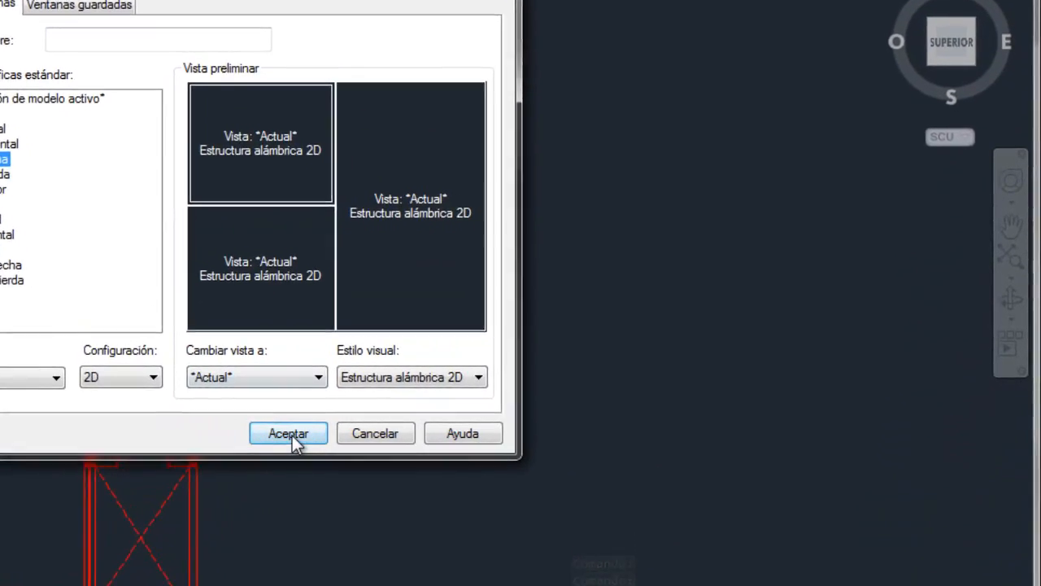
left_click(272, 432)
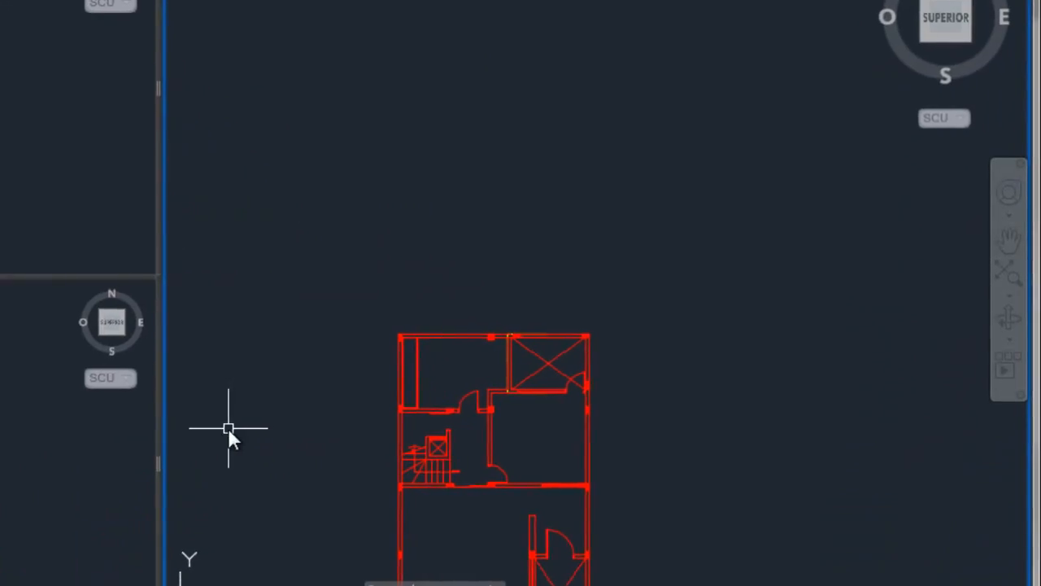
Step: Set the large viewport to a southwest isometric view and bring the floor plan's outer corner column into close view
left_click(917, 16)
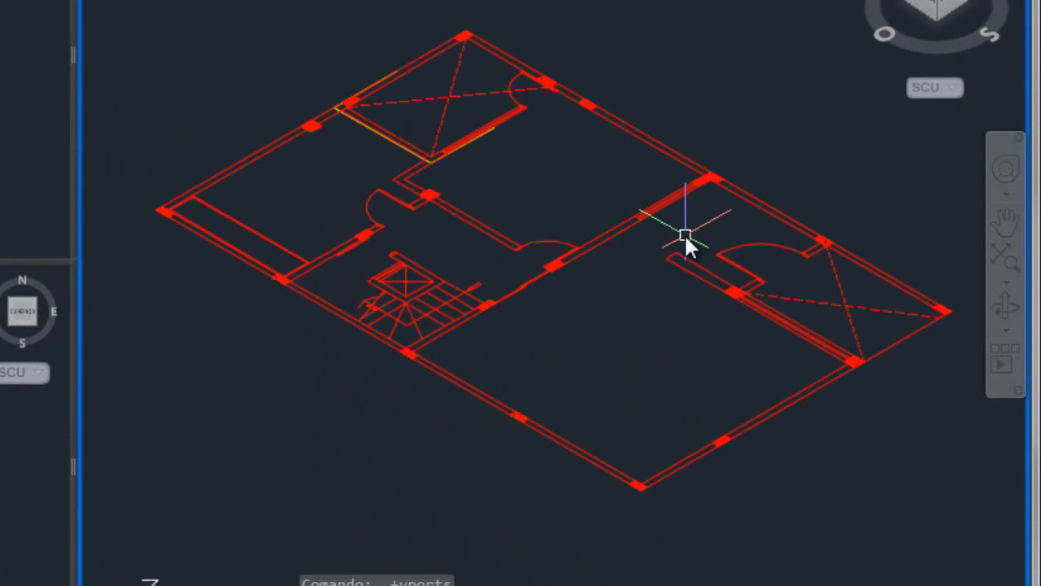
mouse_move(687, 233)
middle_mouse_down()
mouse_move(630, 248)
mouse_move(337, 239)
mouse_move(401, 295)
middle_mouse_up()
scroll(437, 316, "up", 5)
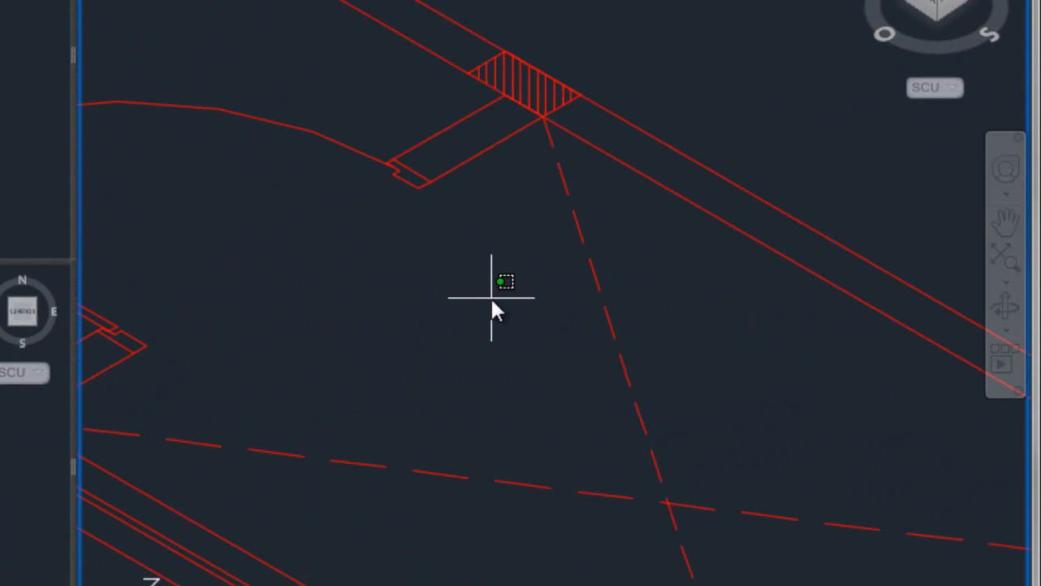
mouse_move(493, 296)
middle_mouse_down()
mouse_move(442, 295)
mouse_move(100, 211)
mouse_move(0, 165)
mouse_move(0, 75)
middle_mouse_up()
scroll(91, 43, "up", 2)
left_click(78, 67)
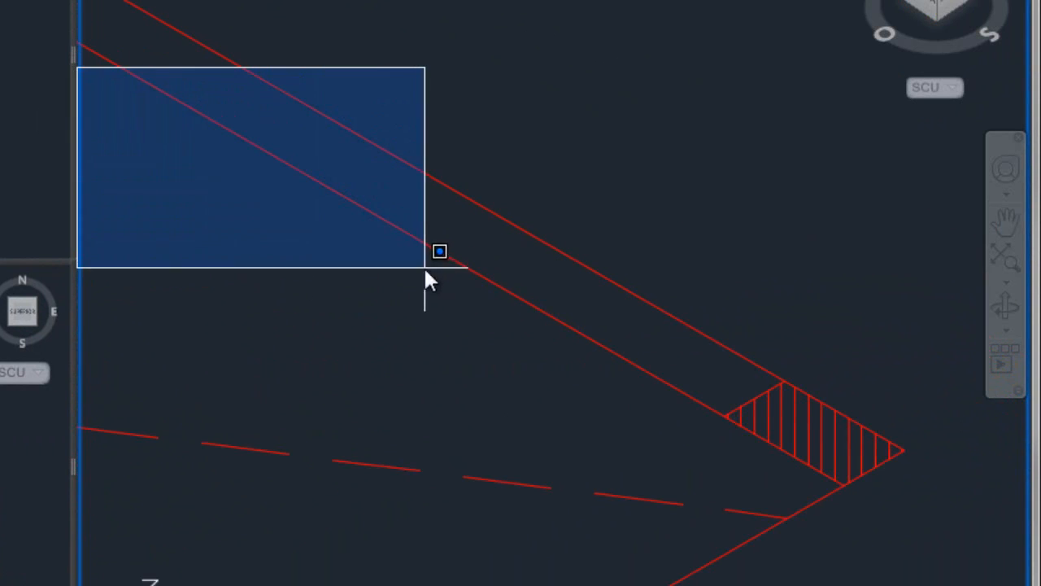
left_click(417, 261)
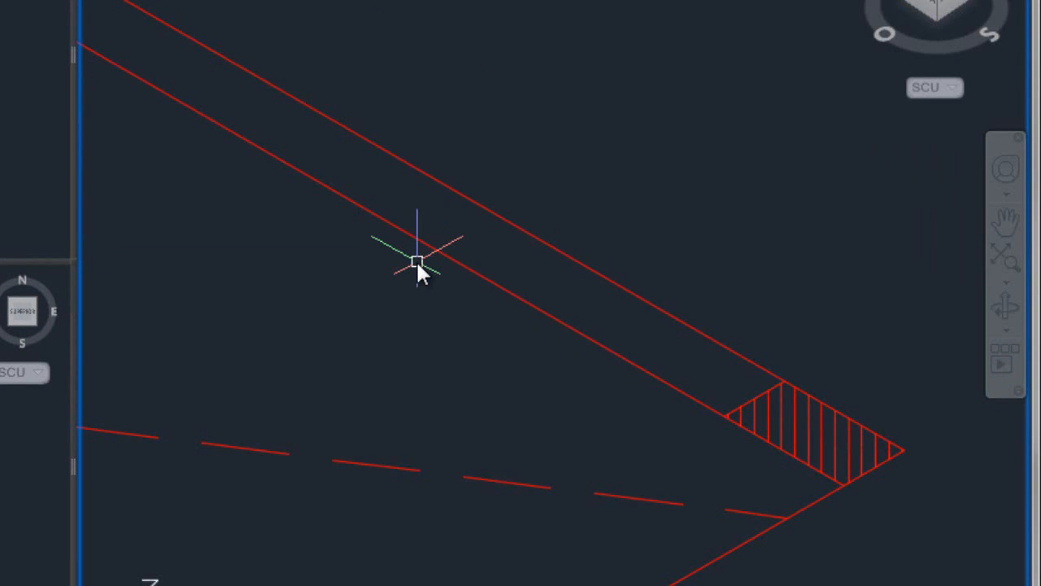
Step: Draw a vertical line from the outer corner of the hatched column, reusing that corner with the .xy point filter and Z 2.2
mouse_move(567, 303)
middle_mouse_down()
mouse_move(458, 200)
mouse_move(374, 147)
middle_mouse_up()
scroll(374, 147, "up", 2)
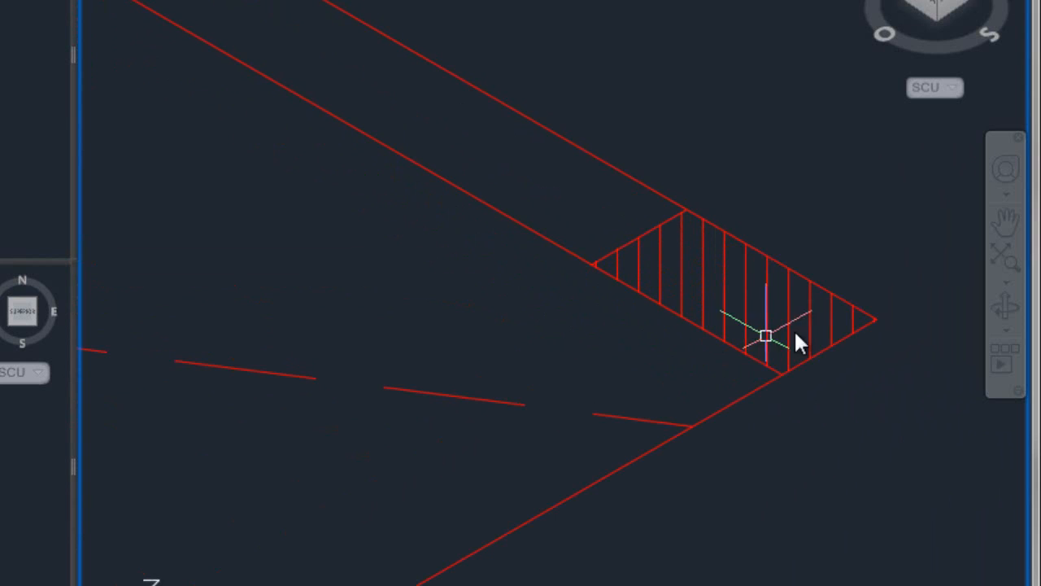
middle_click_drag(783, 317, 510, 266)
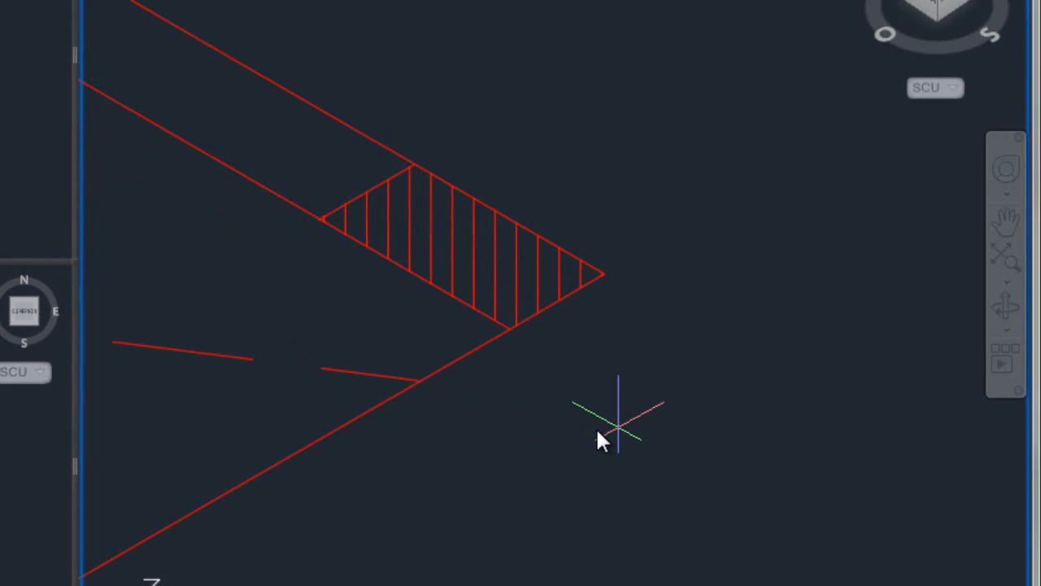
left_click(655, 272)
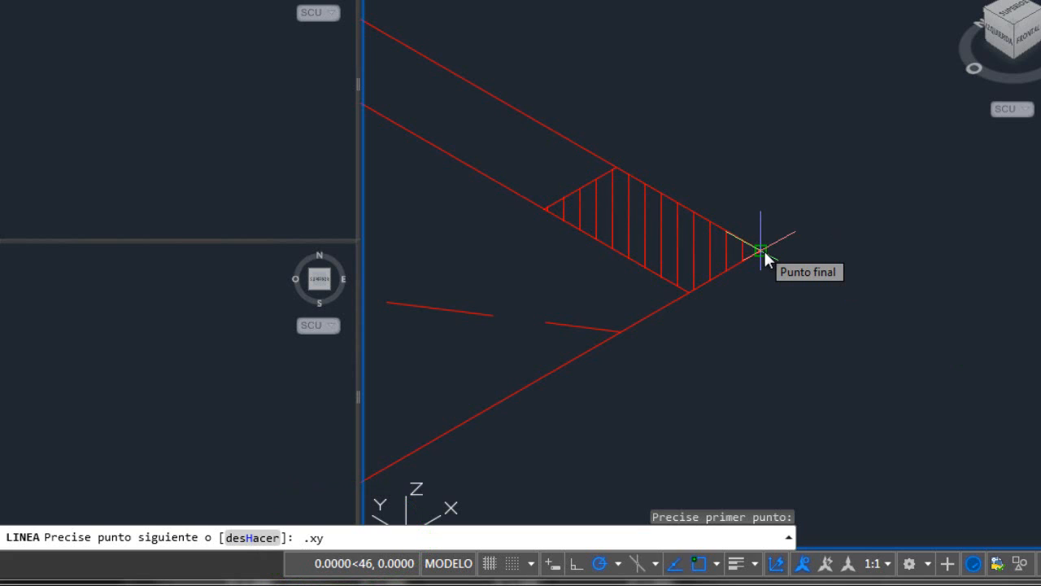
key("Return")
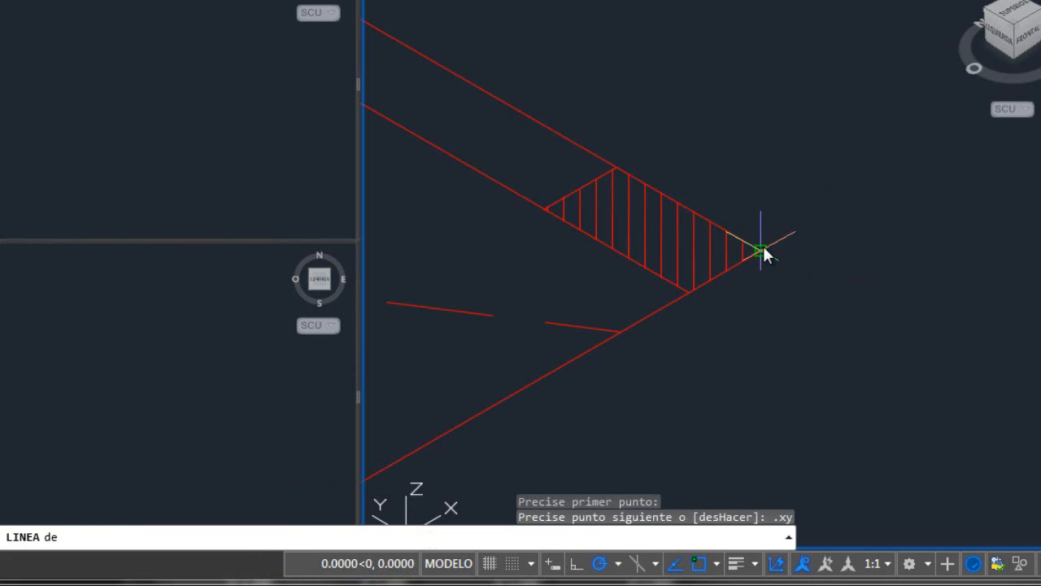
left_click(762, 246)
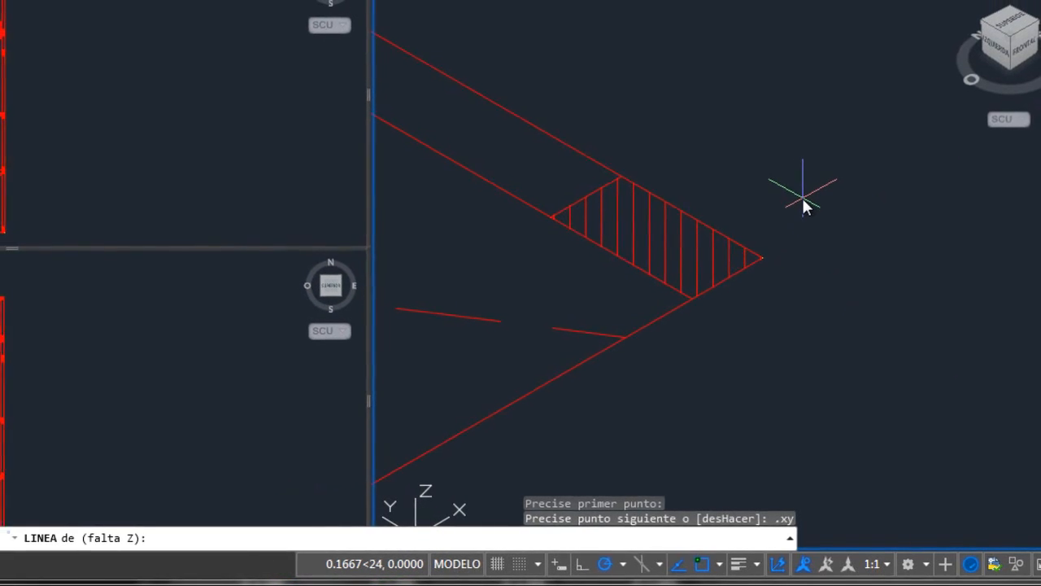
type("2.2")
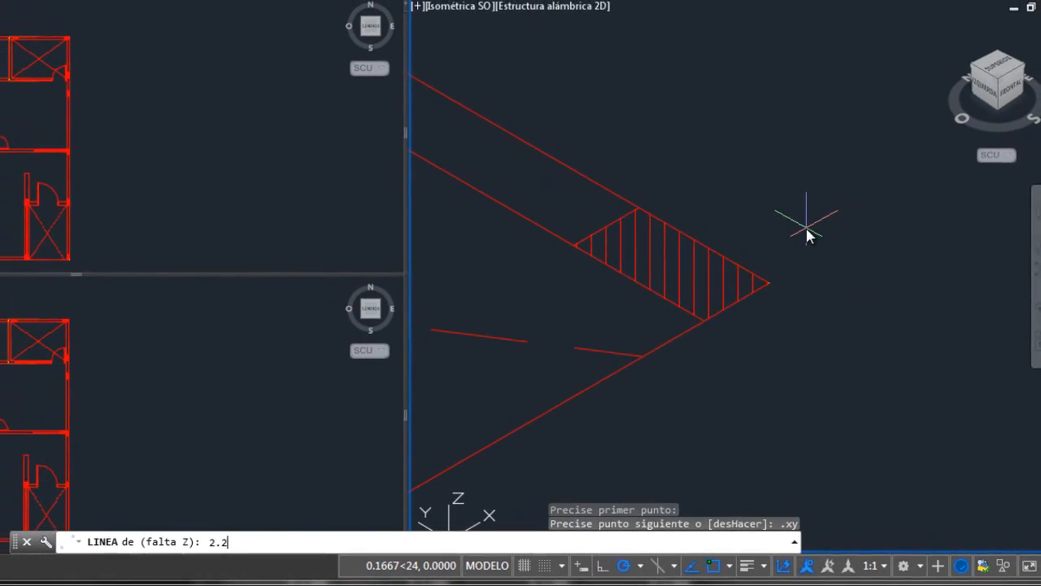
key("Return")
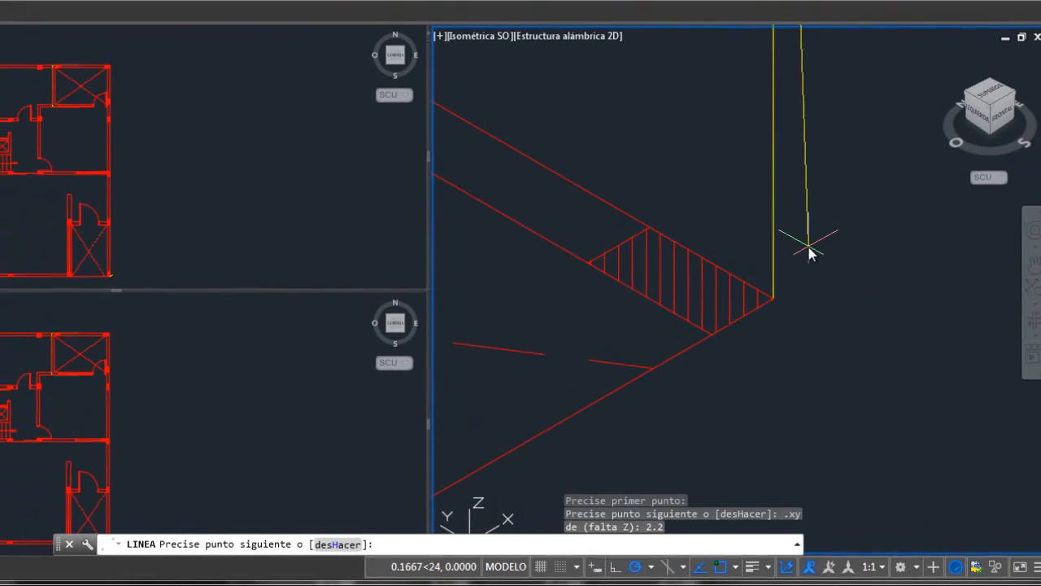
key("Return")
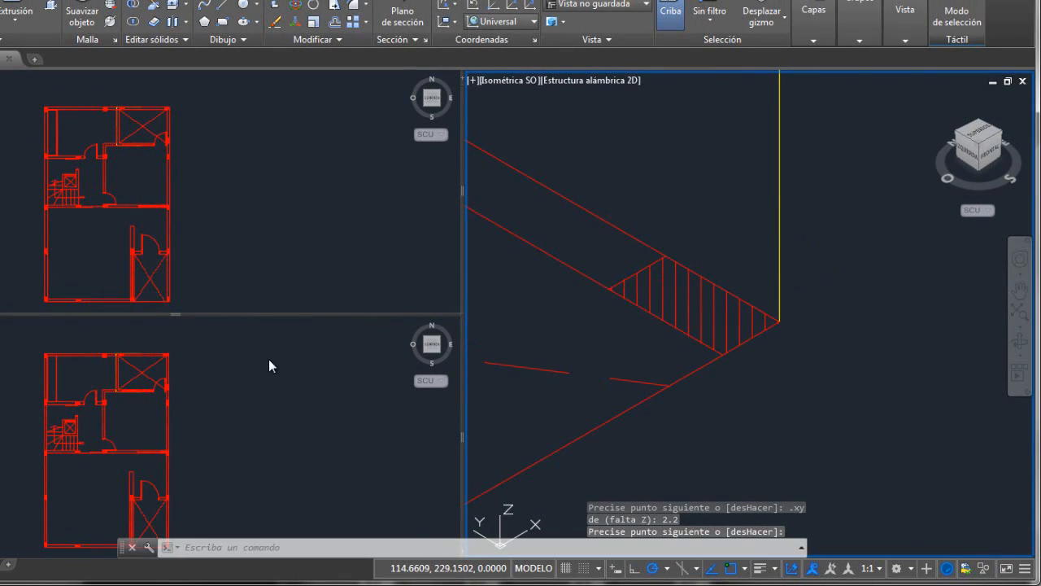
Step: Set the upper small viewport of the floor plan to the front view
left_click(428, 109)
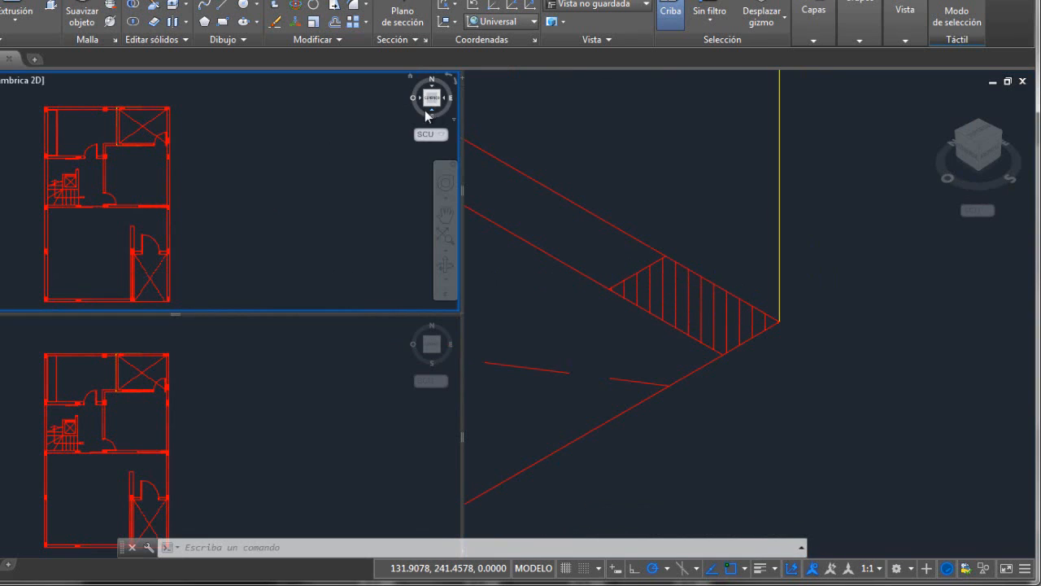
left_click(432, 107)
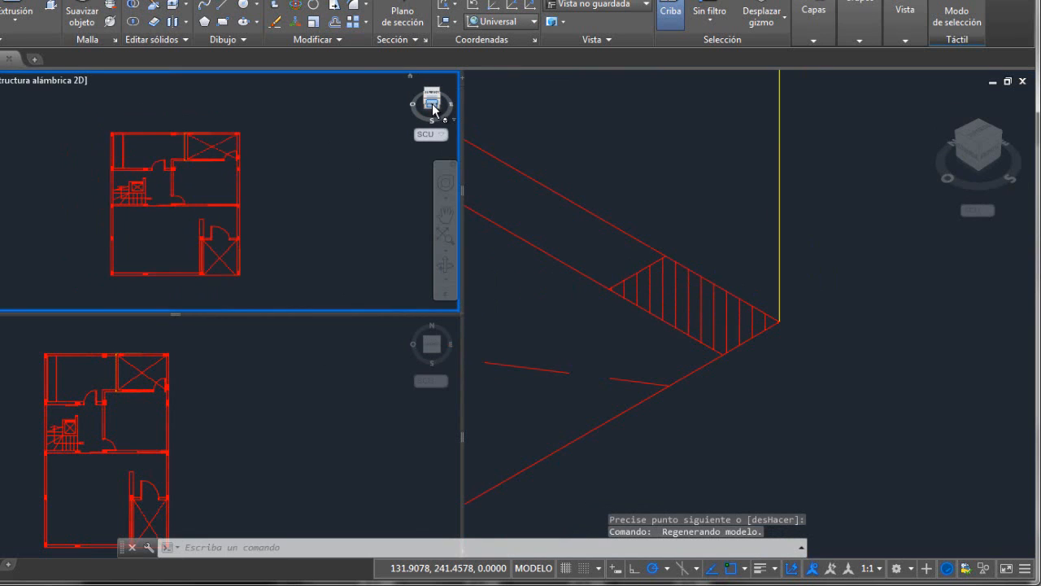
left_click(432, 103)
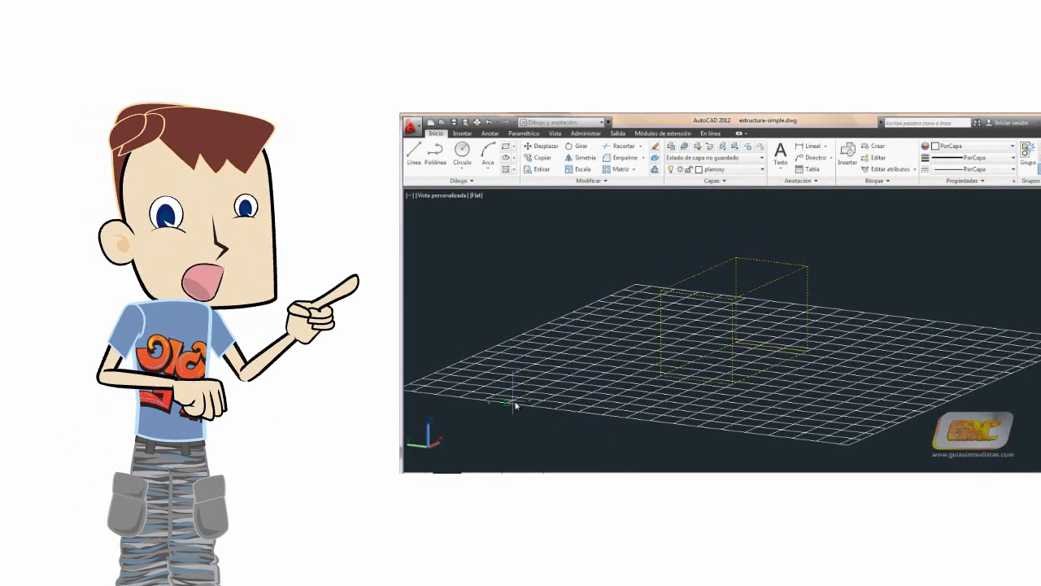
left_click(732, 385)
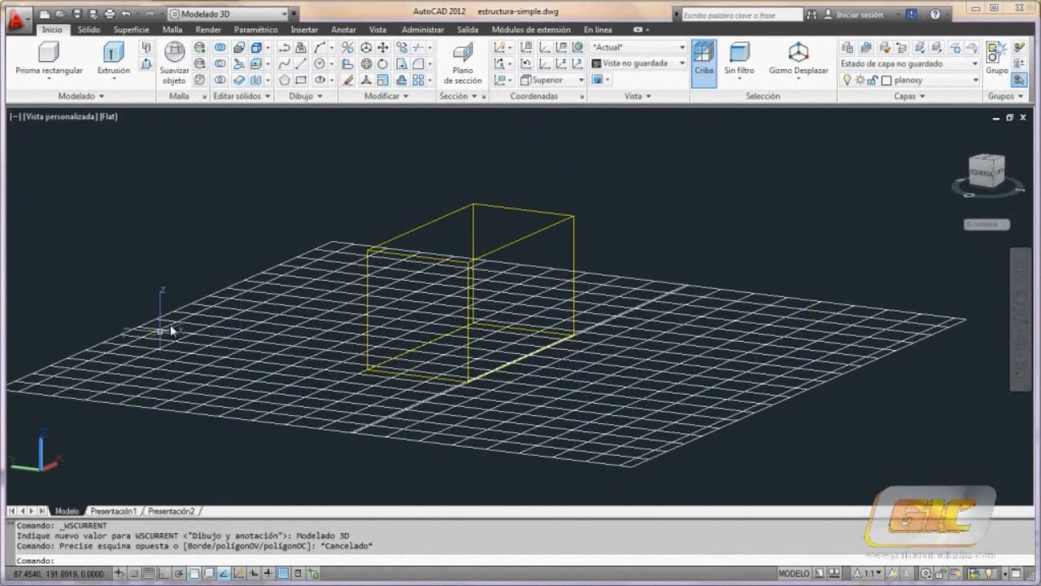
Step: Switch the workspace of estructura-simple.dwg to Dibujo y anotación
mouse_move(633, 332)
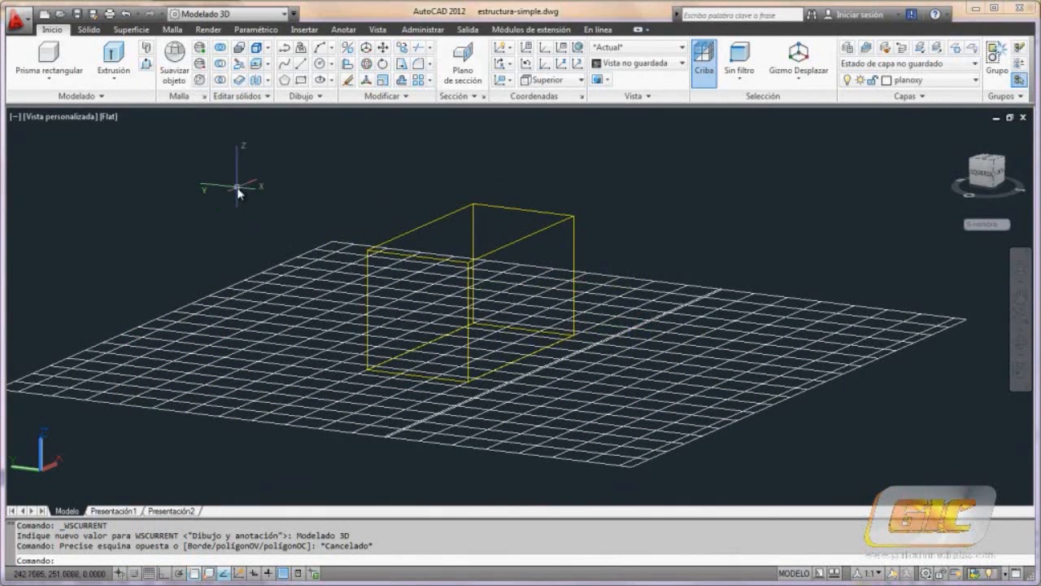
left_click(276, 13)
left_click(265, 31)
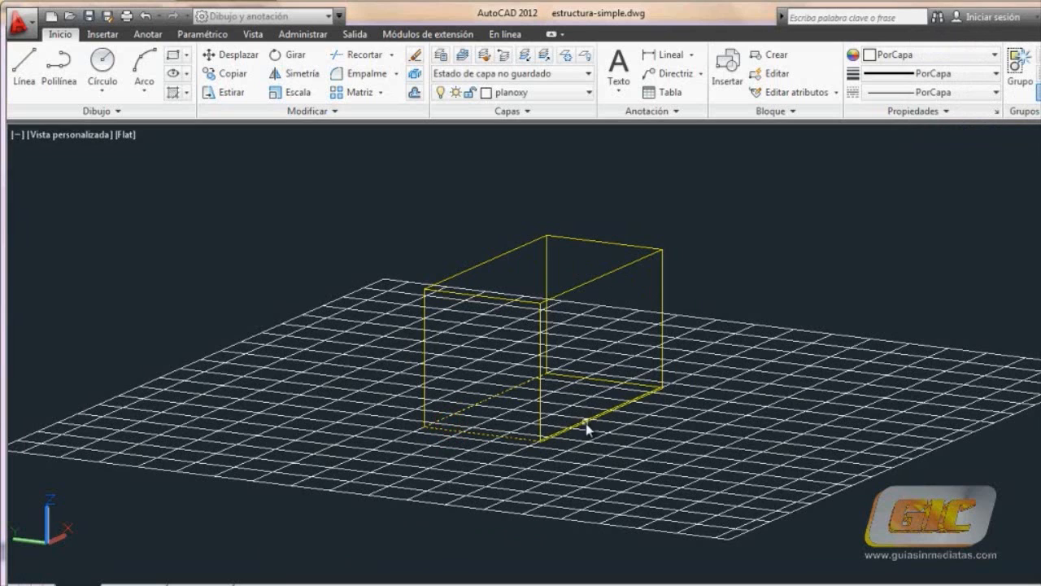
Step: Move the selected edges of the wireframe box from its near lower corner to the coordinates 10,10,30
left_click(663, 297, "ctrl")
left_click(541, 319, "ctrl")
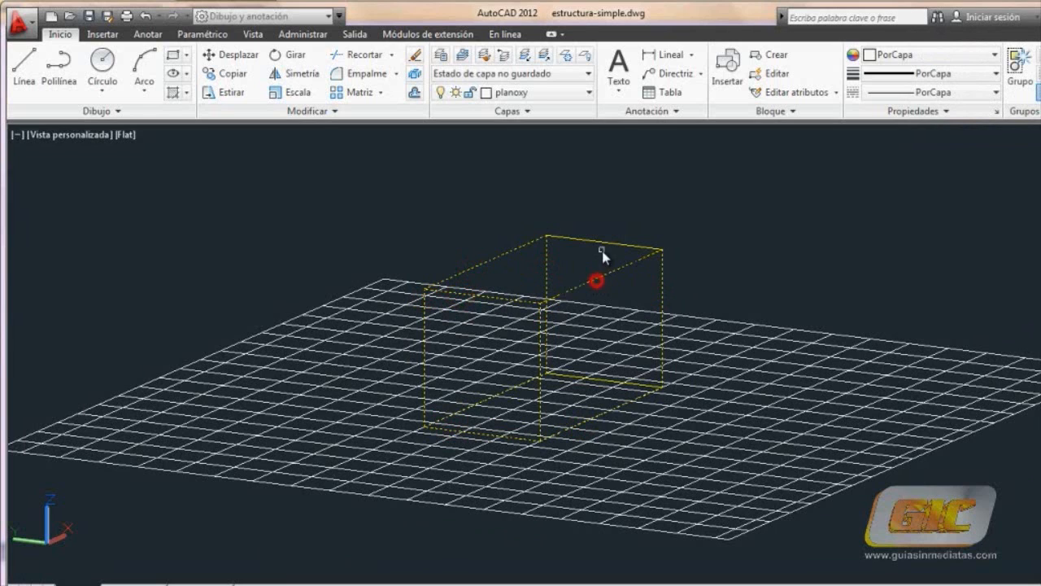
right_click(671, 237)
left_click(541, 443)
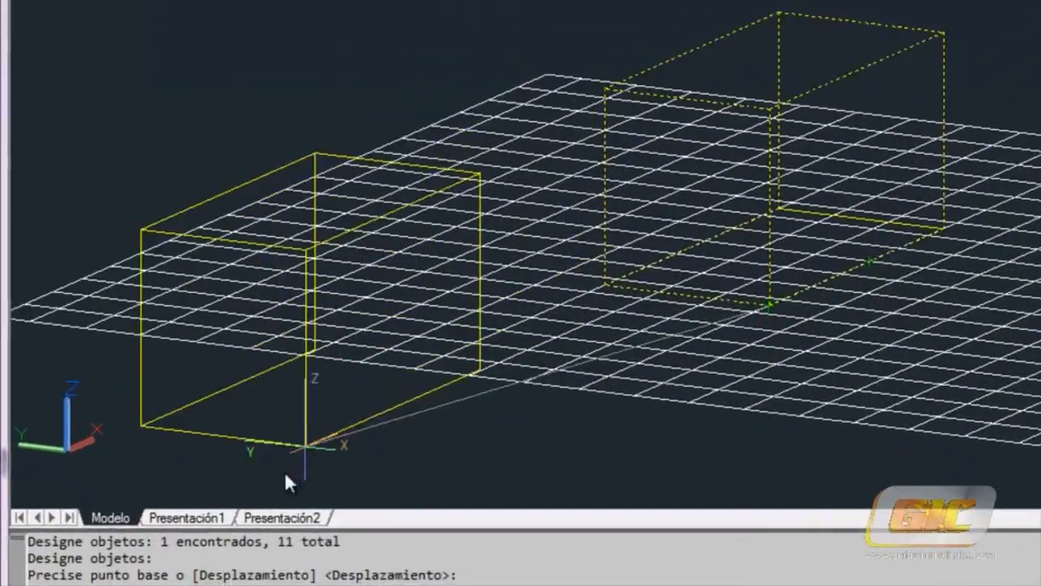
left_click(304, 448)
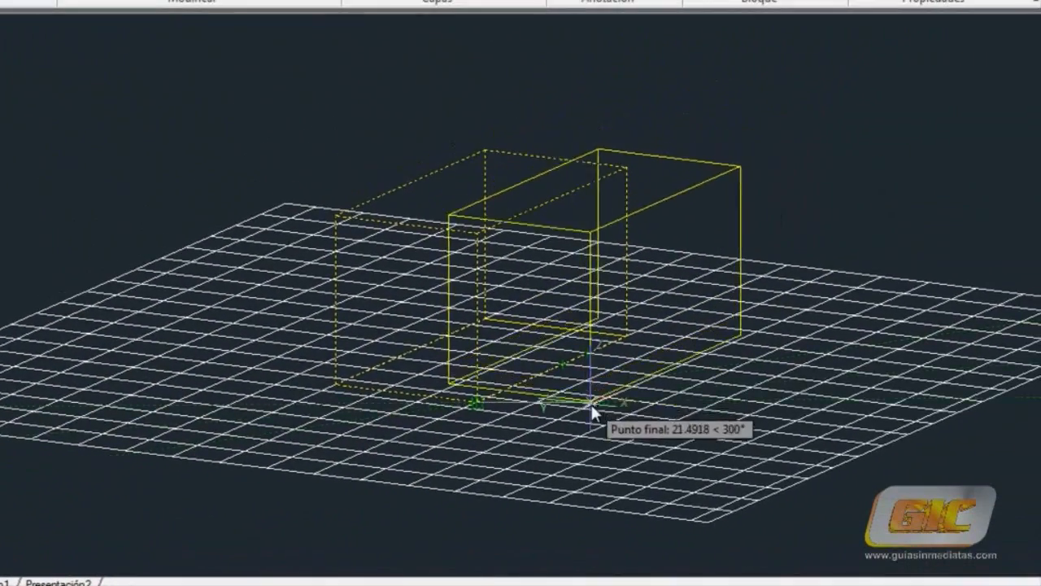
middle_click_drag(595, 399, 658, 355, "shift")
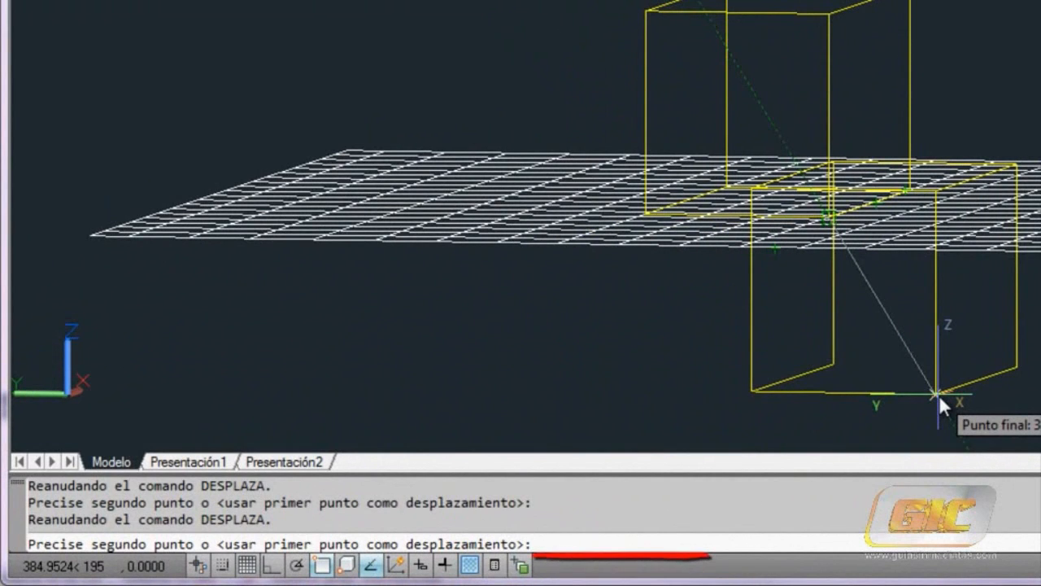
type("0,10,")
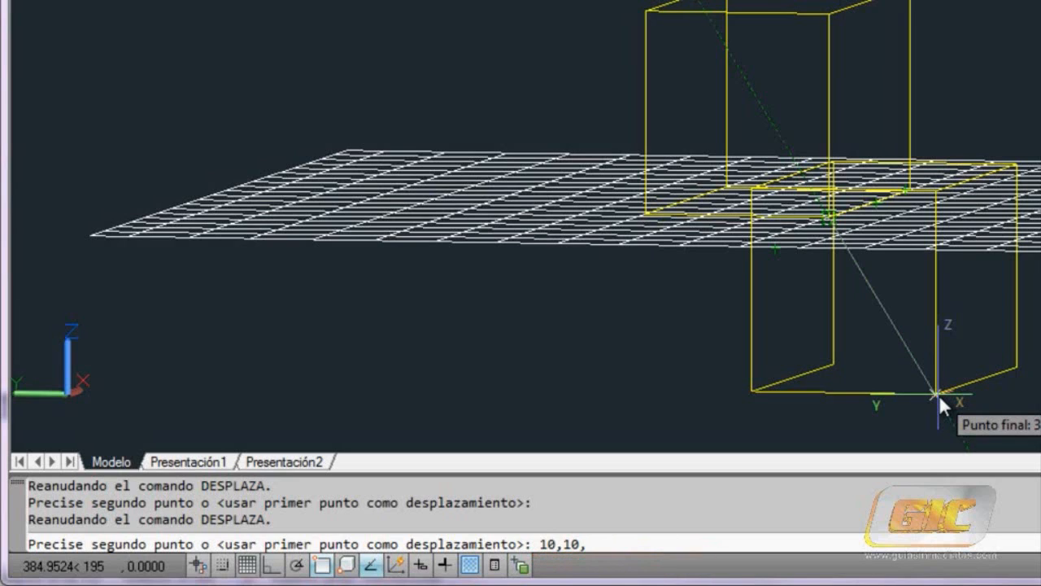
type("30")
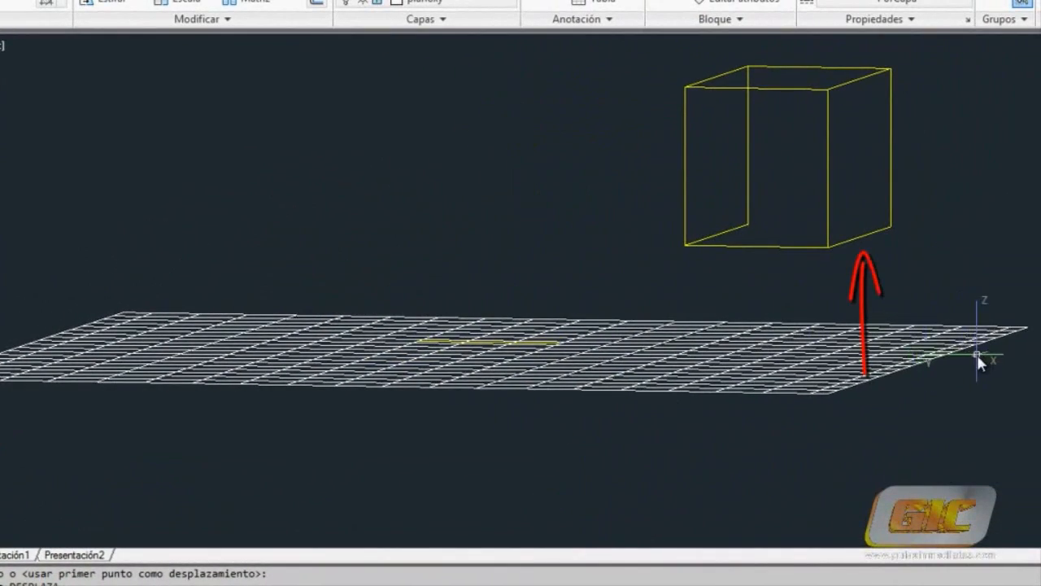
middle_click_drag(955, 353, 832, 353, "shift")
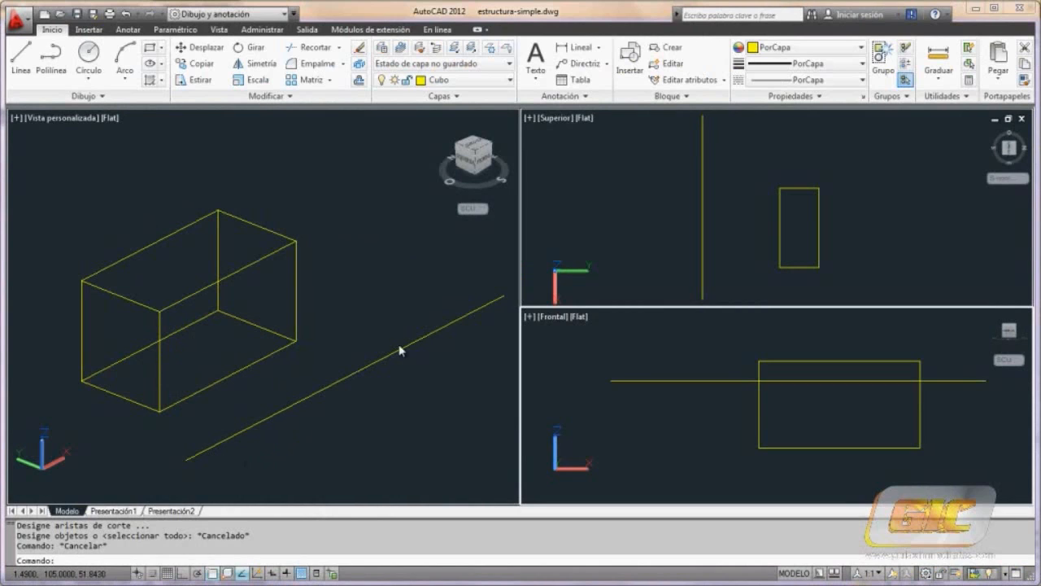
Step: Examine the box and the separate line in the custom, Superior and Frontal viewports
left_click(340, 342)
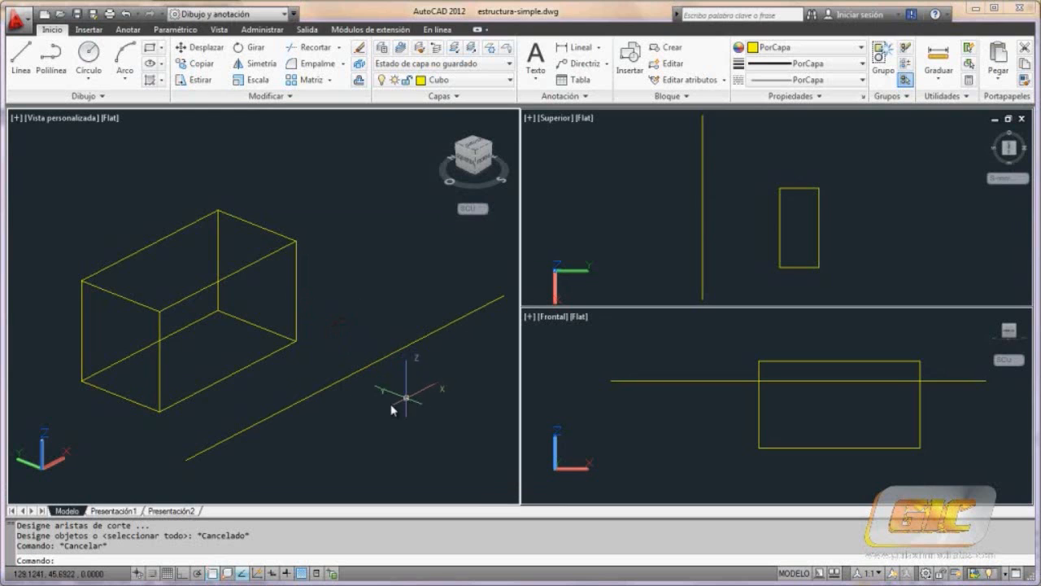
mouse_move(362, 402)
middle_mouse_down("shift")
mouse_move(352, 394)
mouse_move(344, 325)
mouse_move(332, 377)
mouse_move(379, 391)
mouse_move(358, 411)
middle_mouse_up("shift")
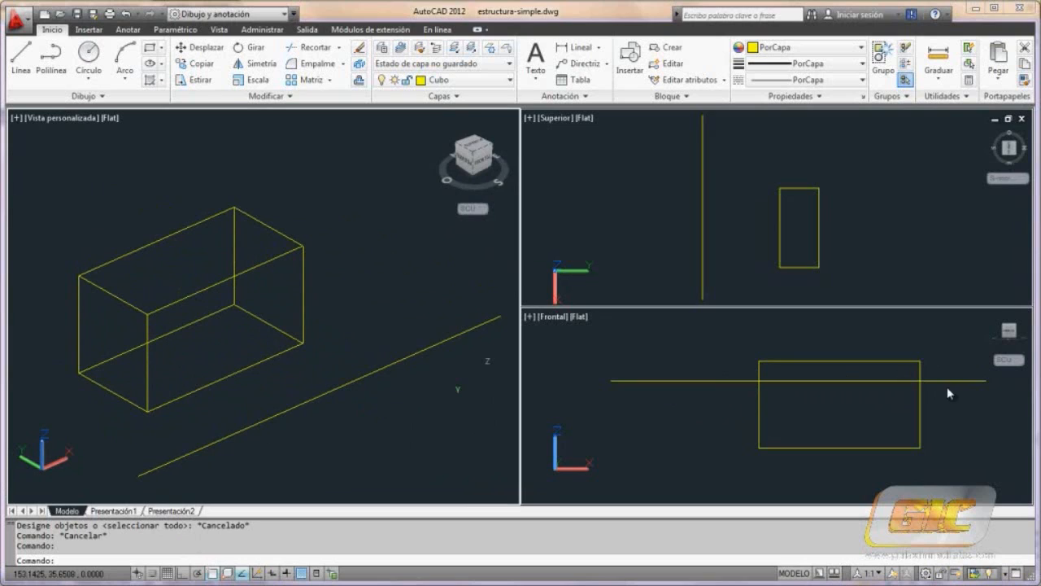
left_click(678, 194)
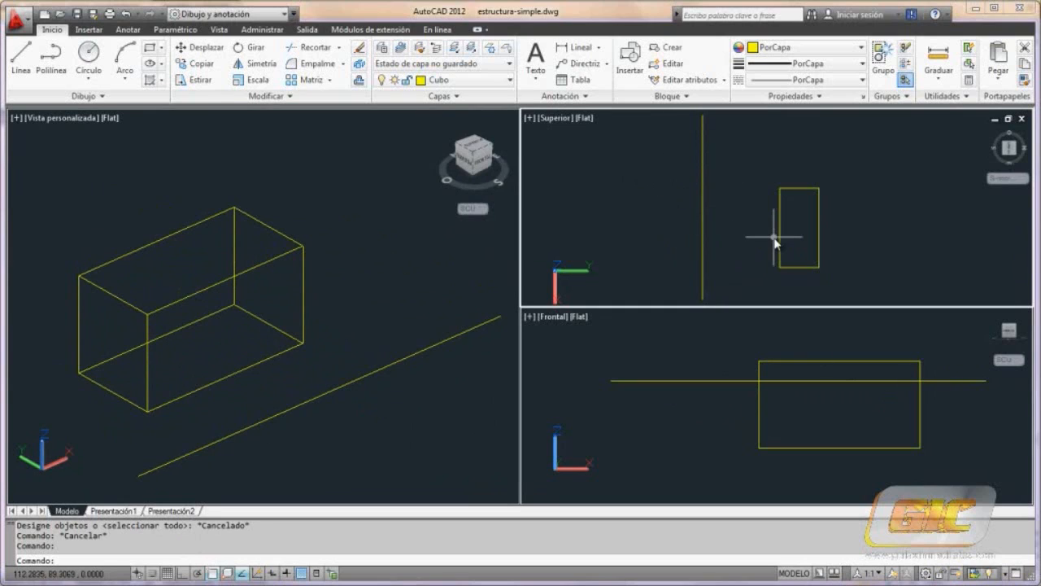
mouse_move(701, 188)
left_click(677, 333)
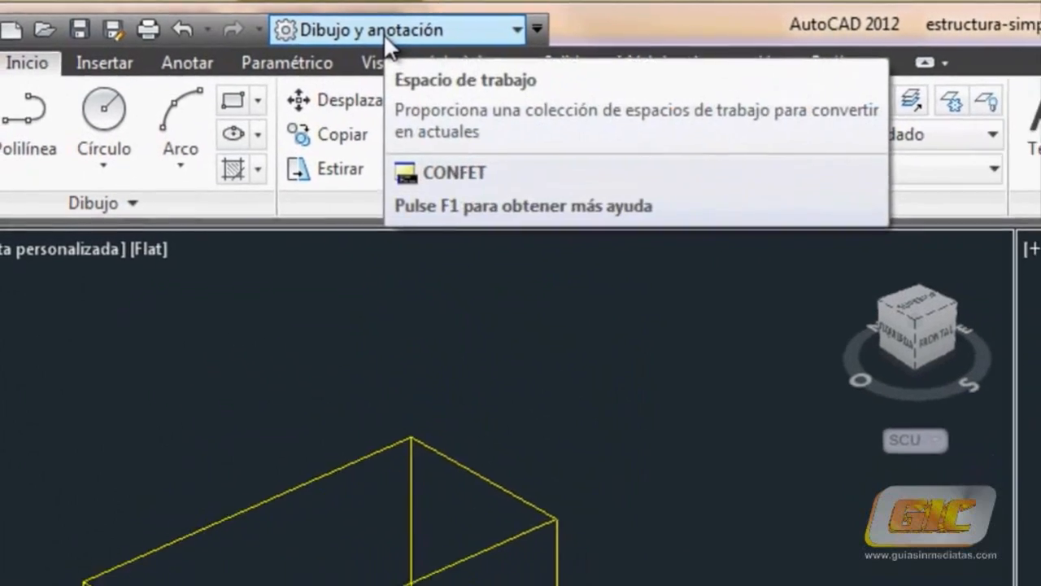
Step: Trim the box's two front vertical edges above the separate line in the Frontal viewport, using those edges and the line as boundaries with Vista projection
left_click(305, 48)
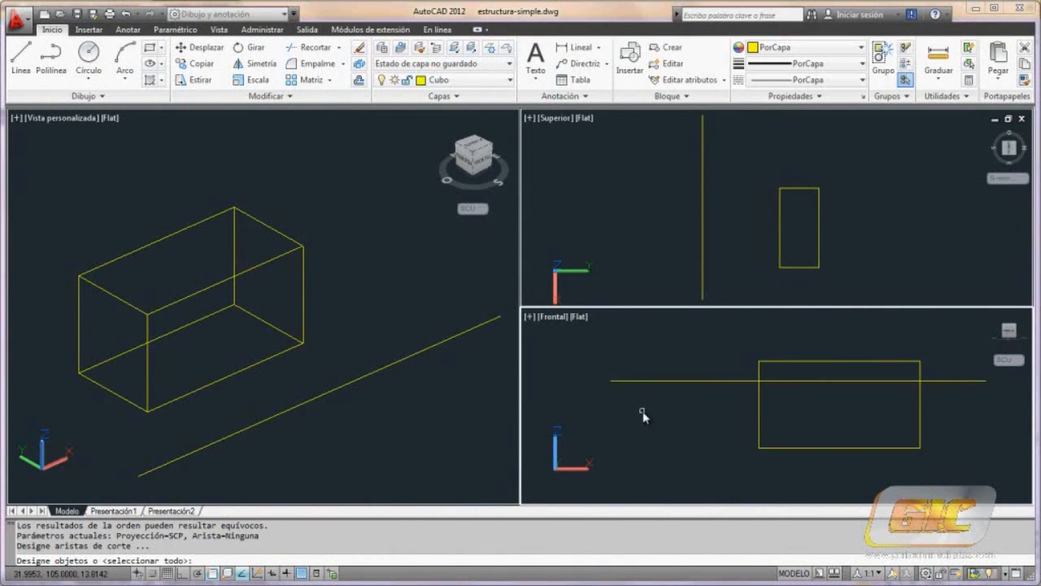
left_click(759, 414)
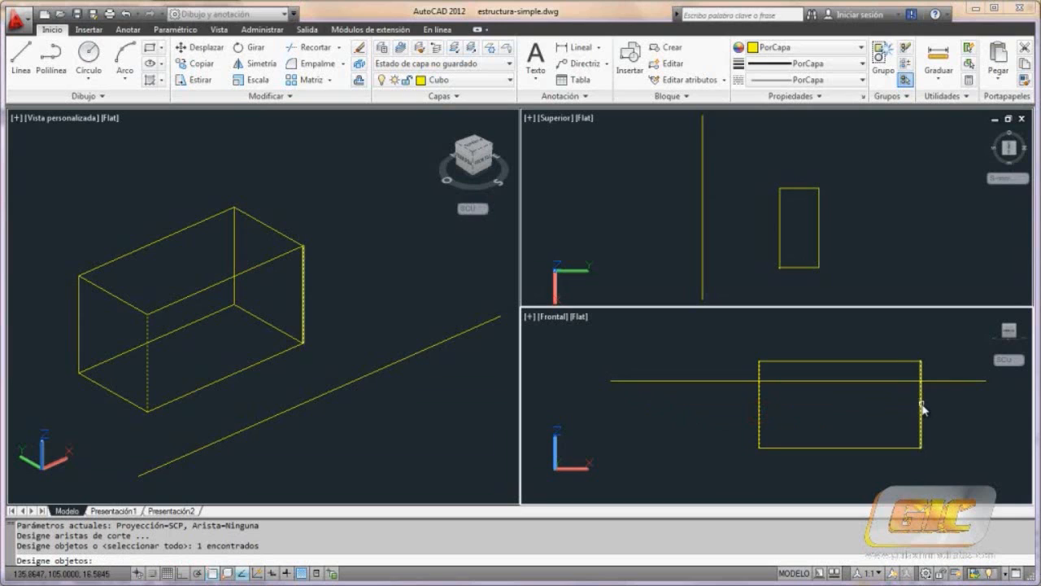
left_click(933, 381)
left_click(934, 382)
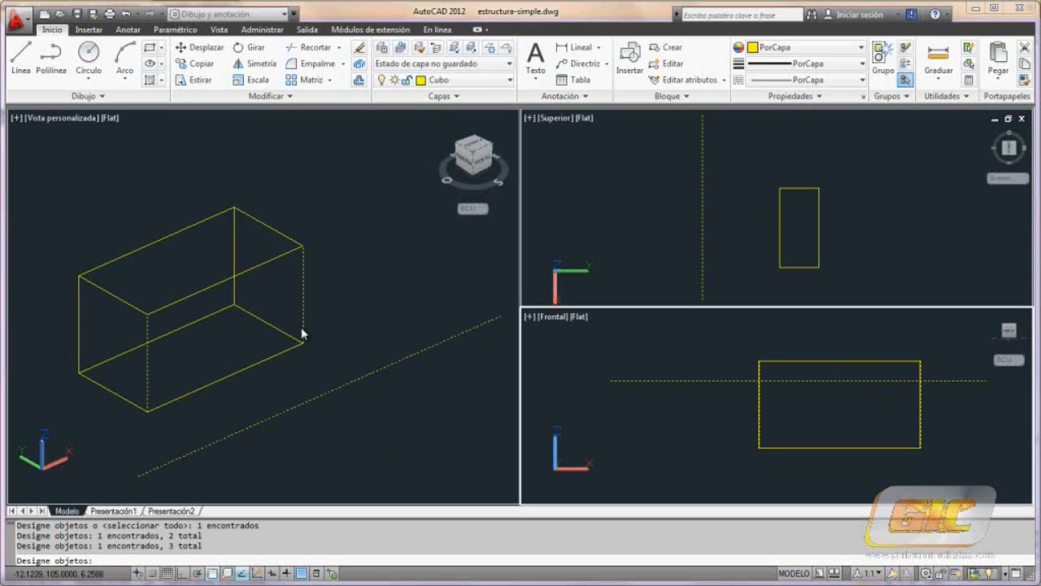
key("Return")
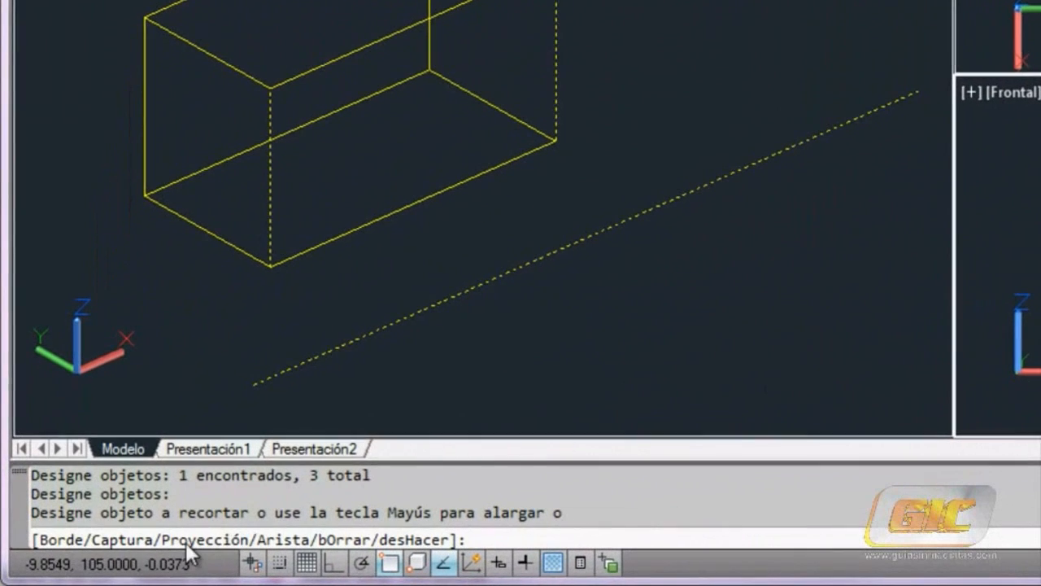
left_click(486, 541)
type("P")
key("Return")
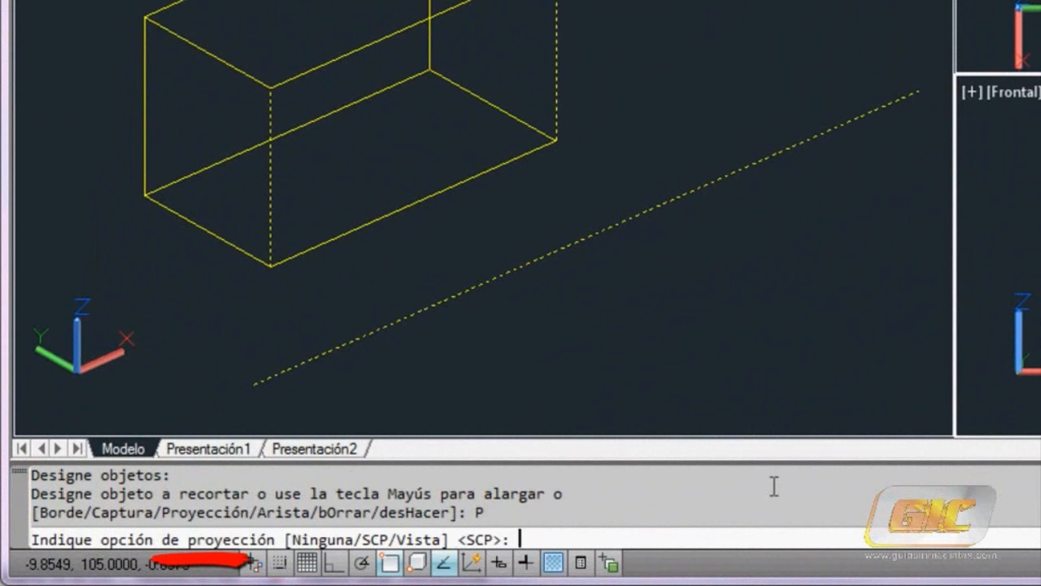
type("V")
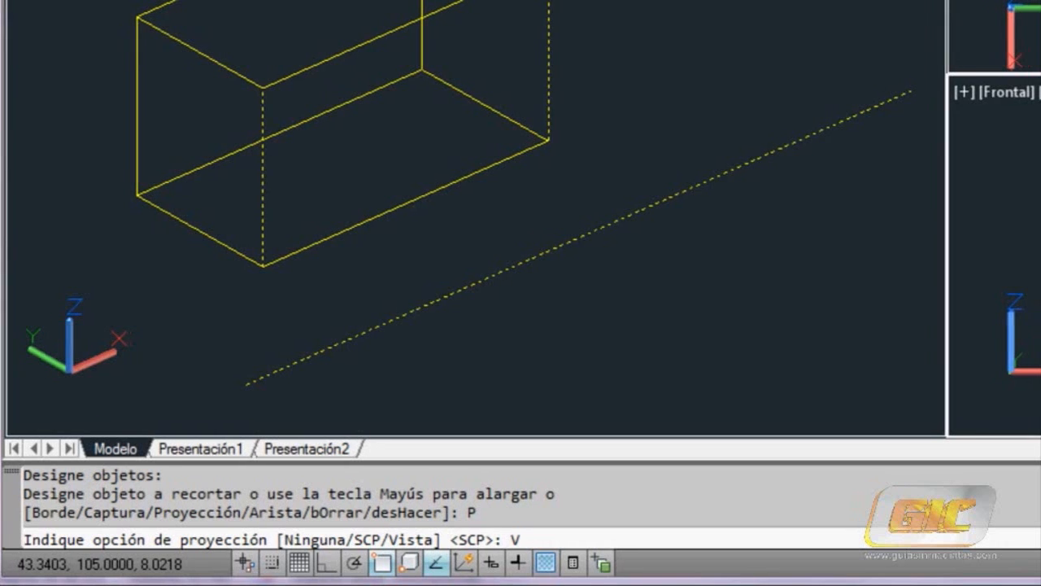
key("Return")
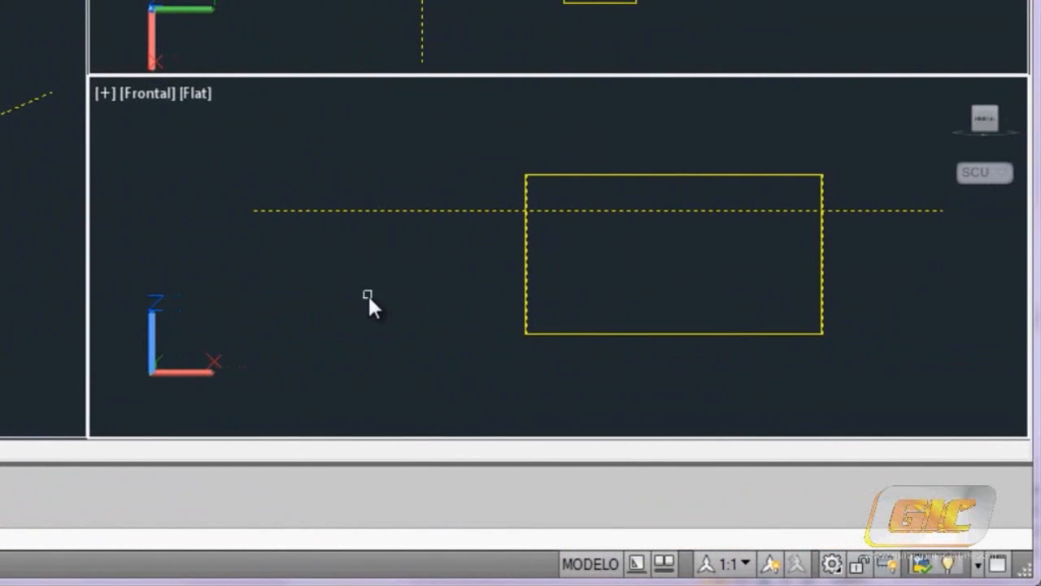
left_click(524, 193)
left_click(819, 193)
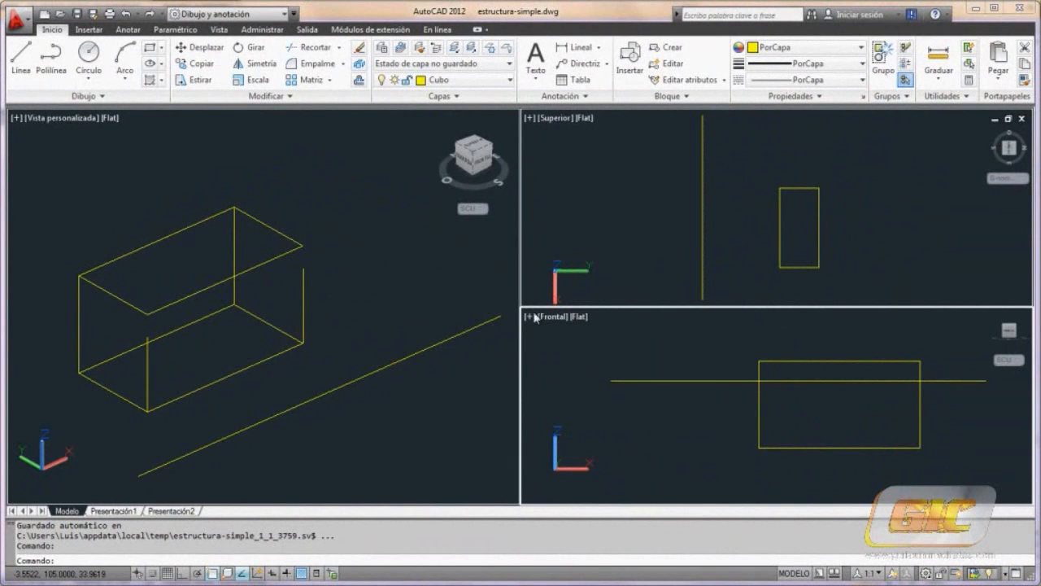
Step: Extend the box's two upper short edges to the separate line in the Superior viewport, using those edges and the line as boundaries with Vista projection
left_click(747, 194)
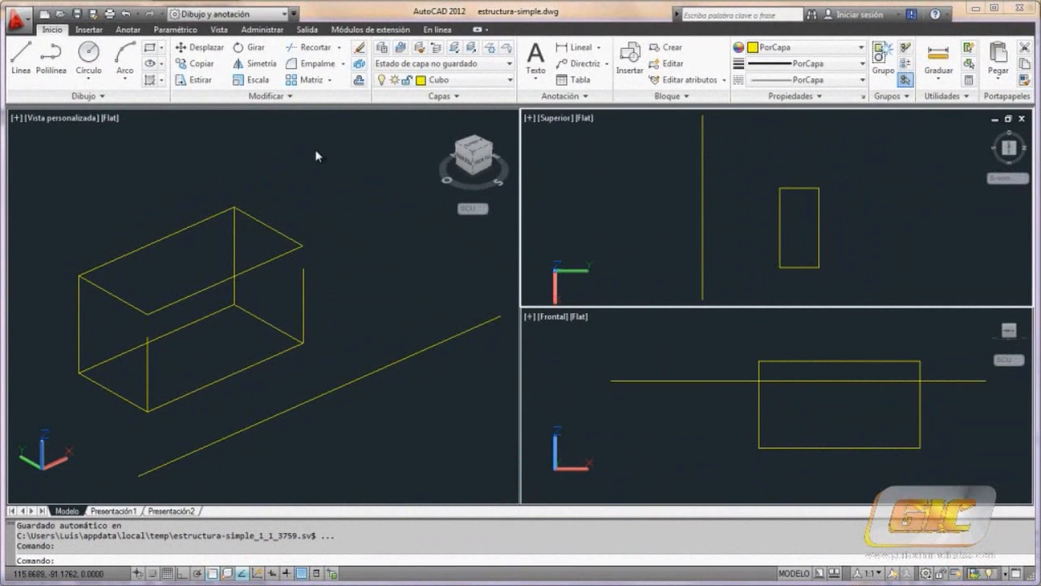
left_click(341, 50)
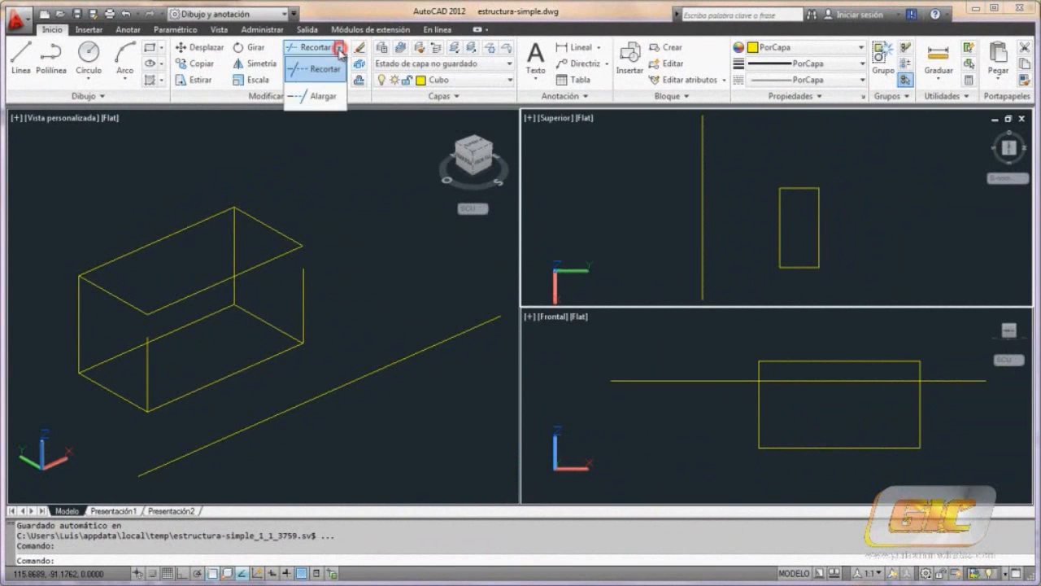
left_click(314, 97)
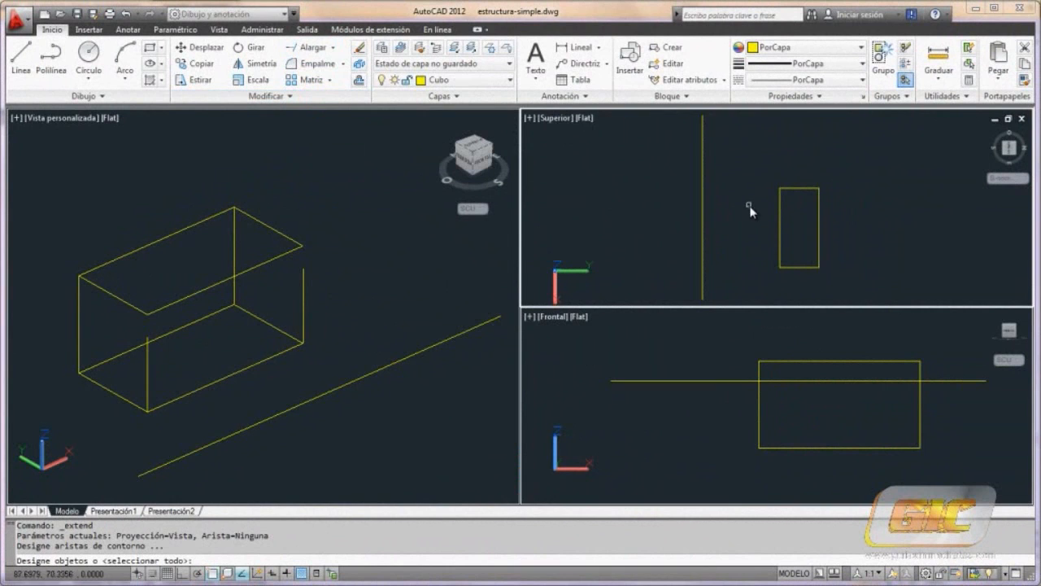
left_click(788, 190)
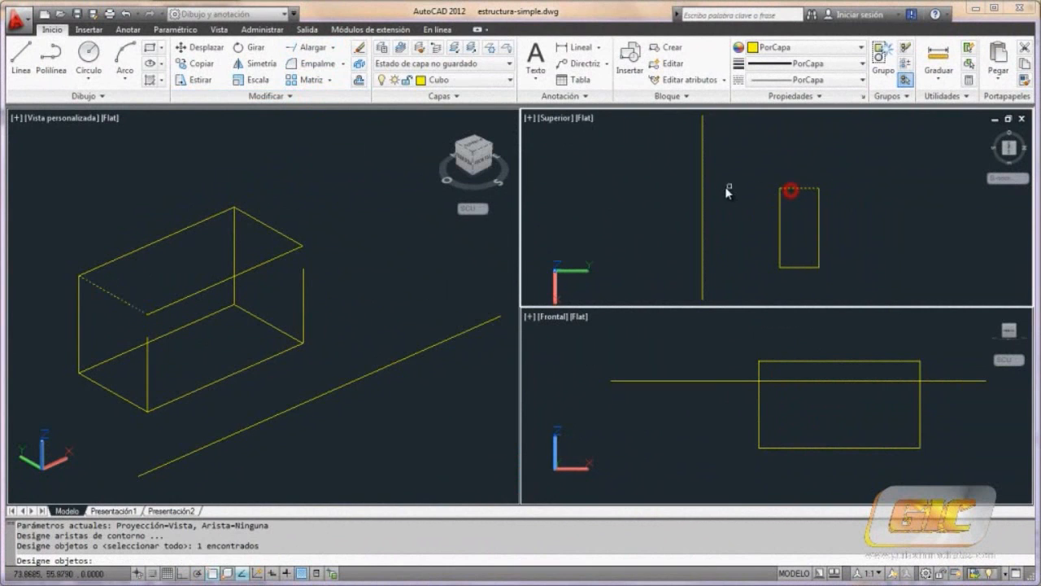
left_click(703, 188)
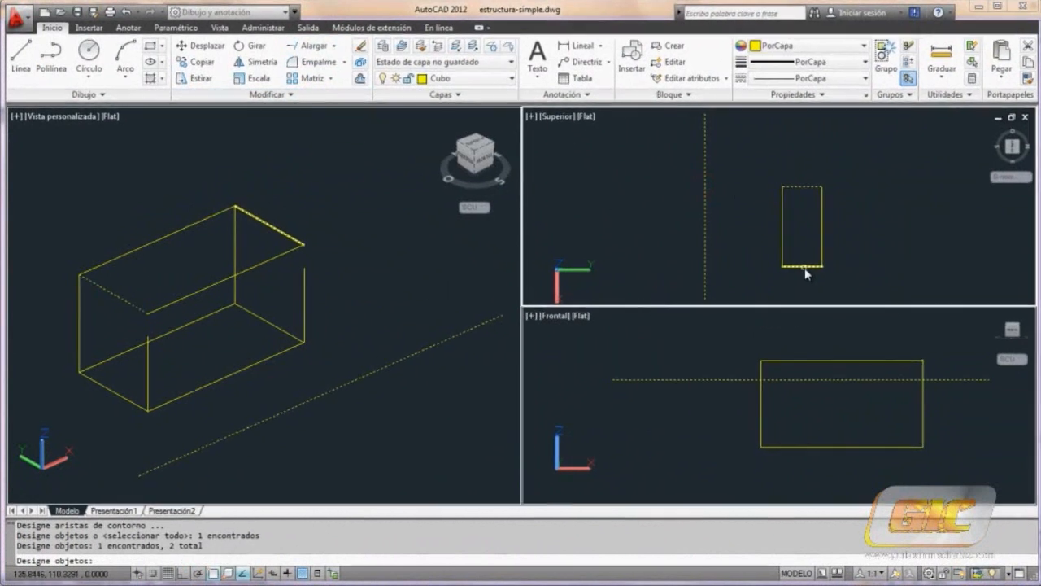
left_click(800, 266)
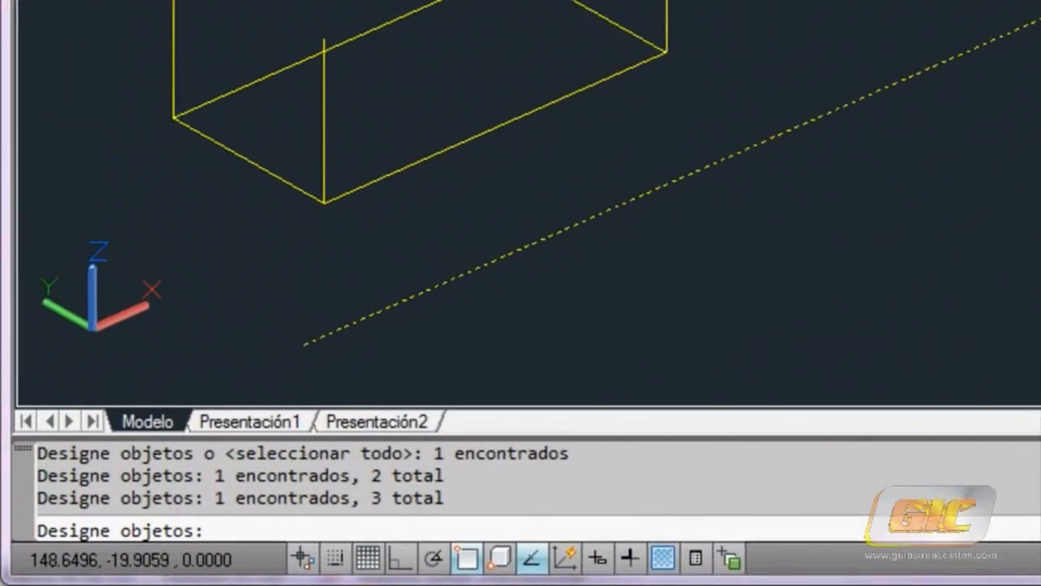
key("Return")
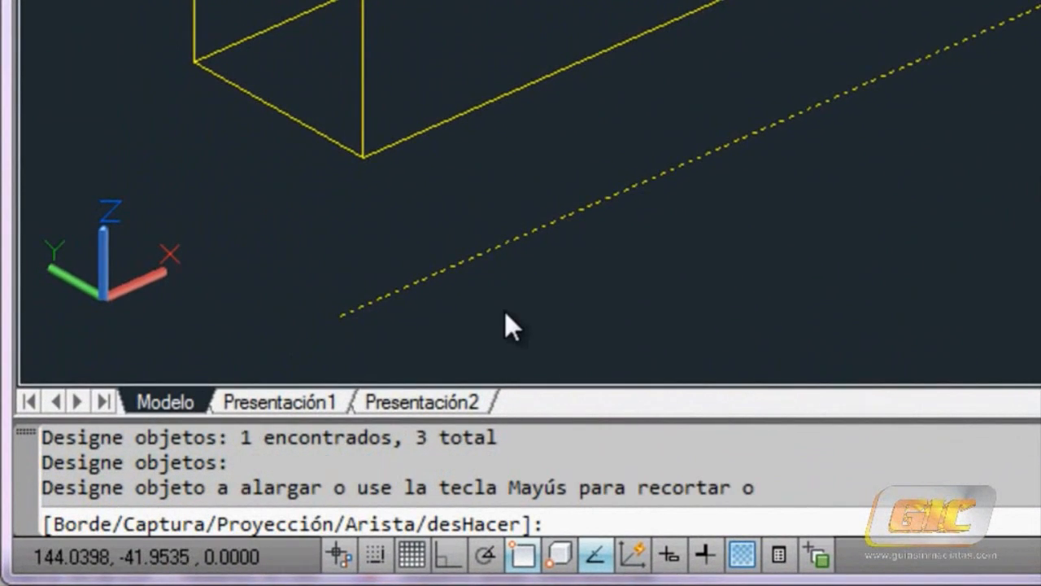
left_click(596, 521)
type("P")
key("Return")
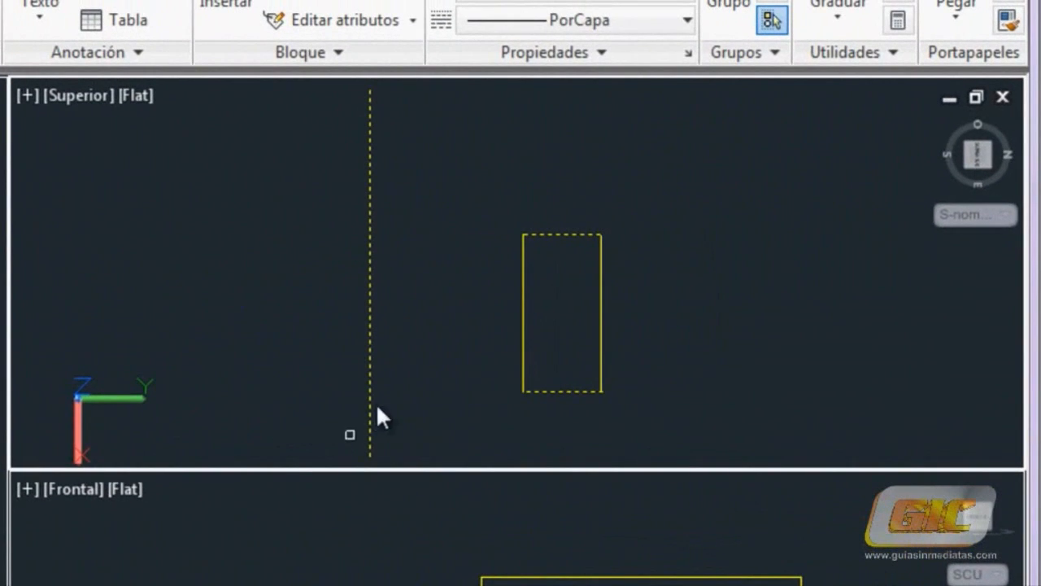
left_click(538, 236)
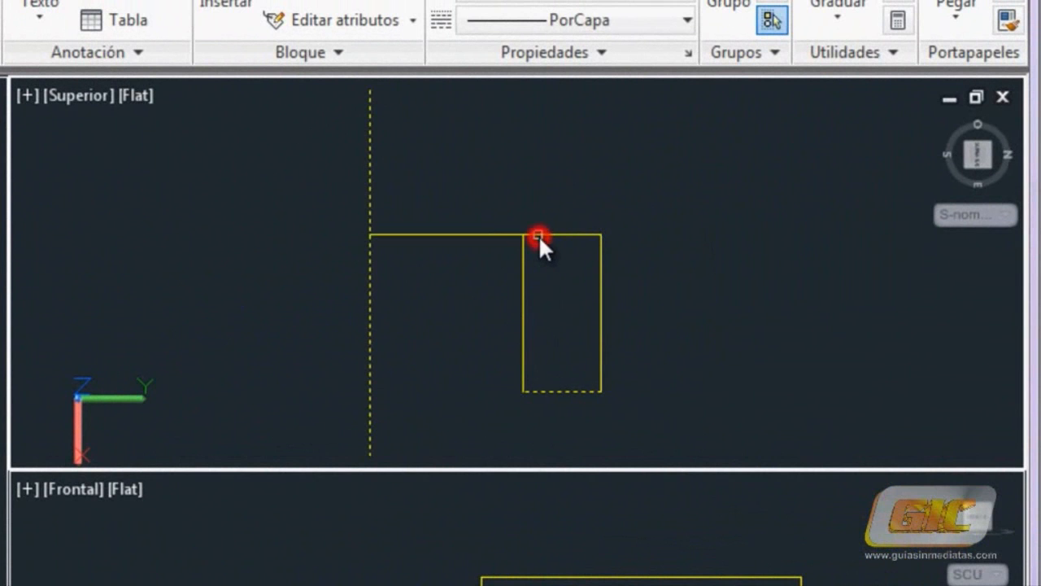
left_click(543, 391)
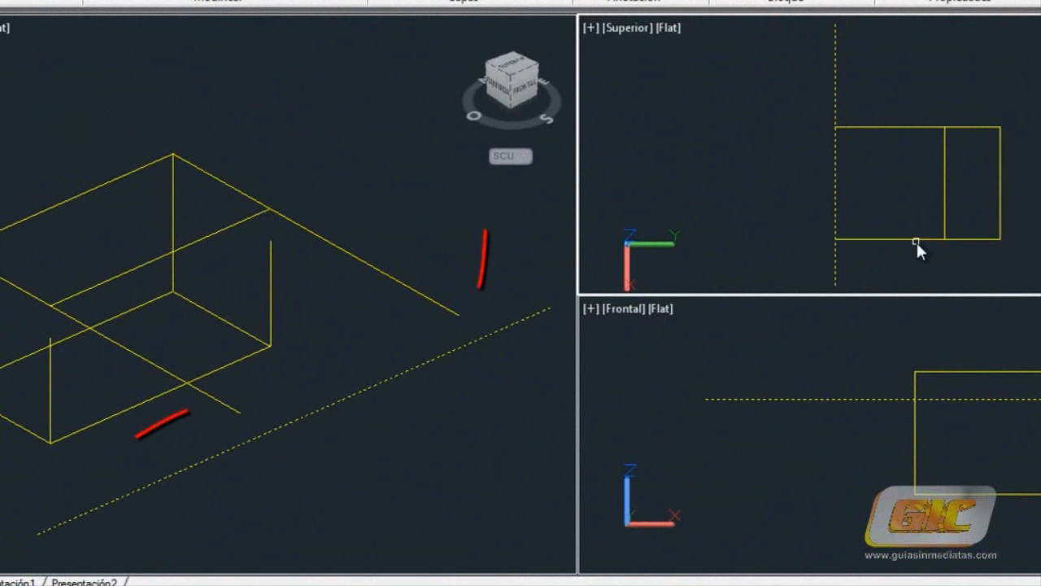
left_click(396, 340)
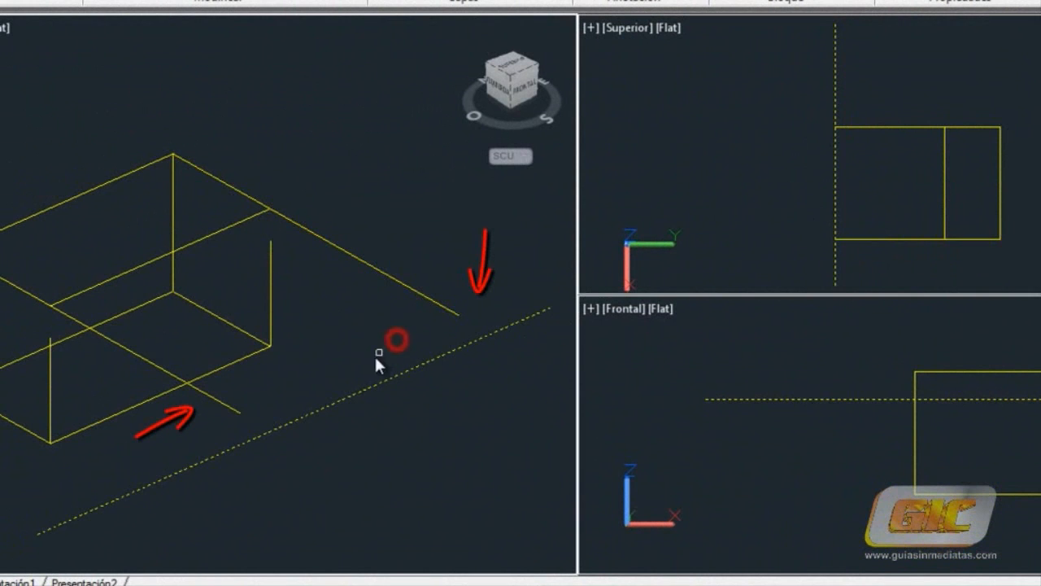
middle_click_drag(358, 376, 351, 398, "shift")
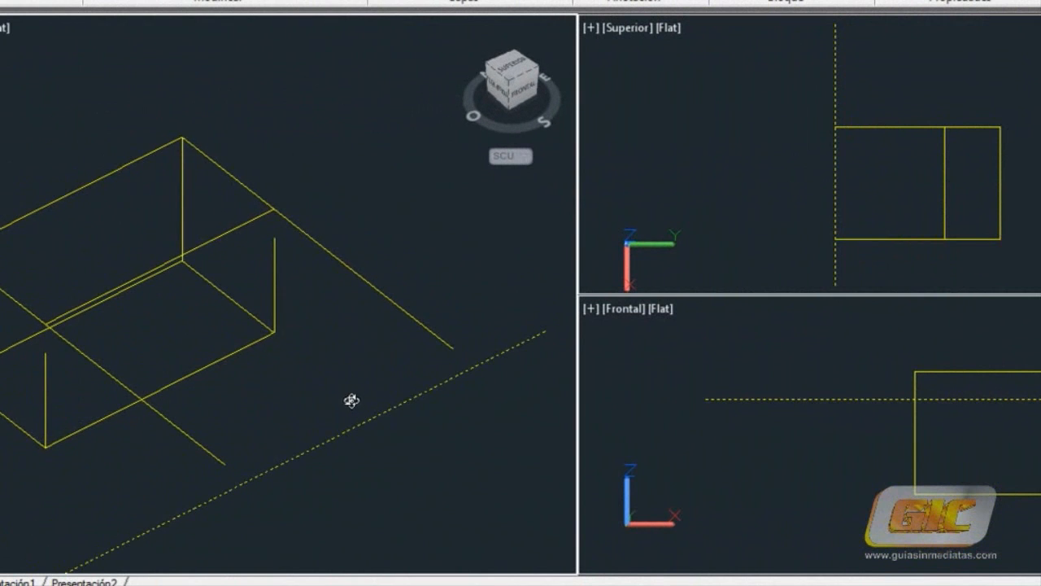
right_click(404, 196)
left_click(411, 207)
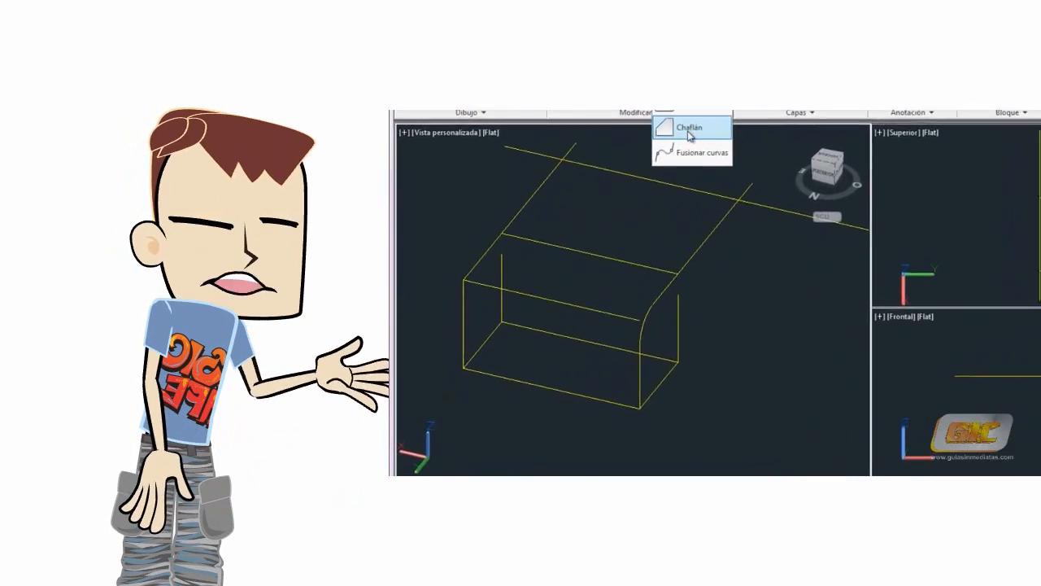
Step: Chamfer the corner between the box's upper long edge facing the separate line and the extended edge that has the rounded end
left_click(686, 137)
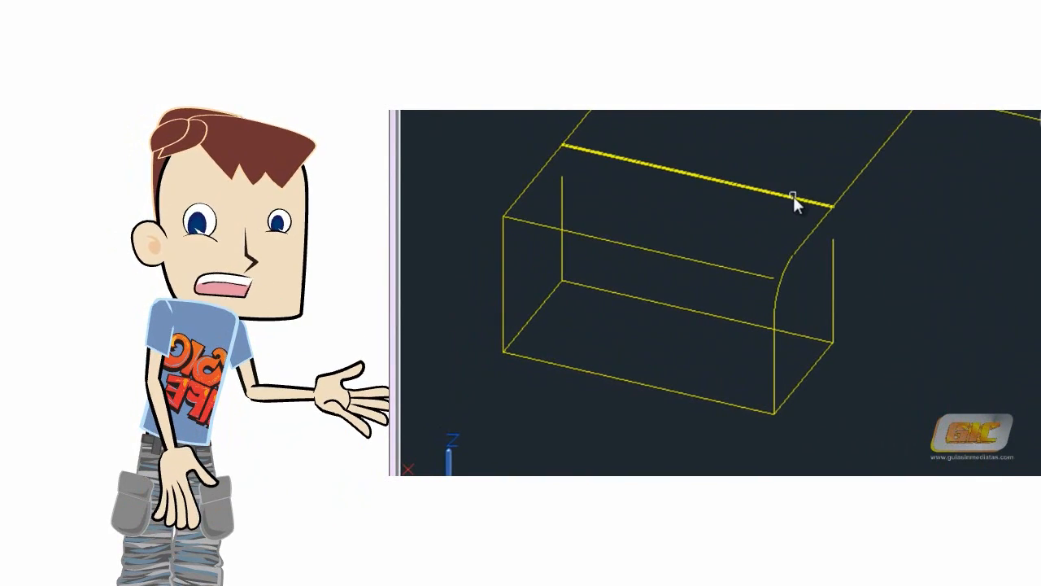
left_click(791, 200)
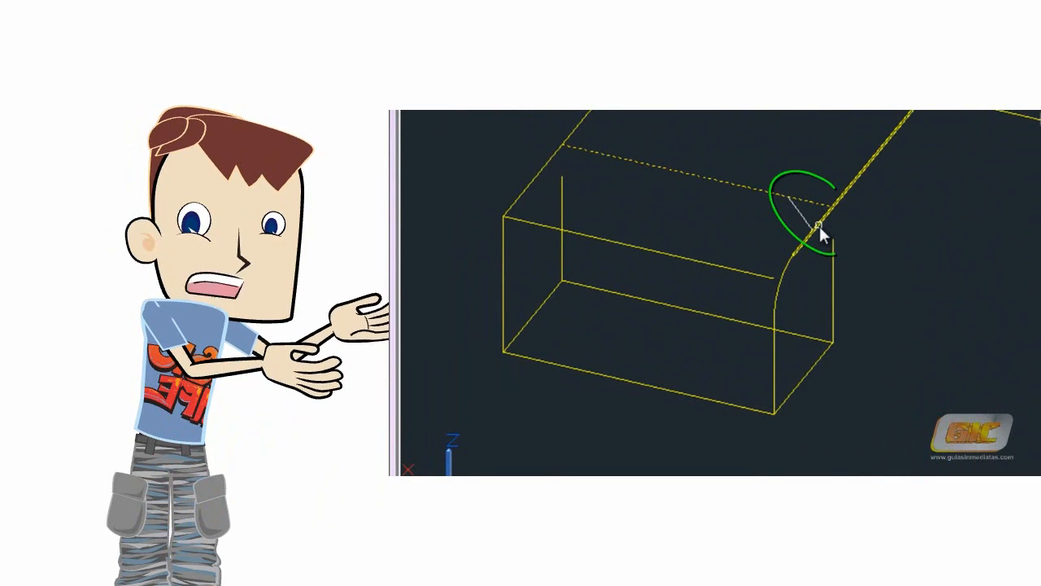
left_click(819, 226)
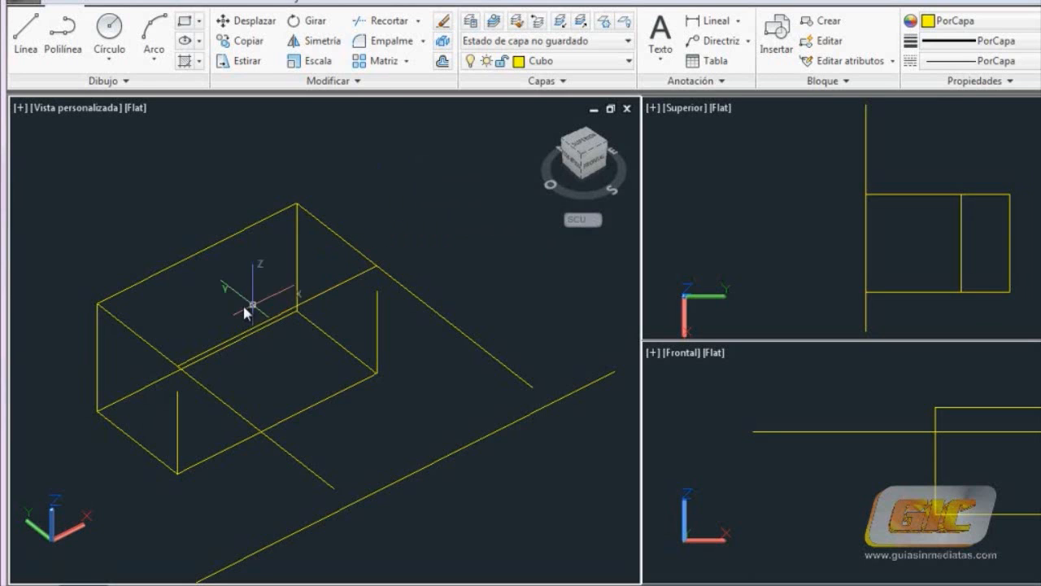
Step: Fillet the box's full-height vertical edge with the extended upper short edge that meets it at the near rear corner
middle_click_drag(235, 312, 498, 302, "shift")
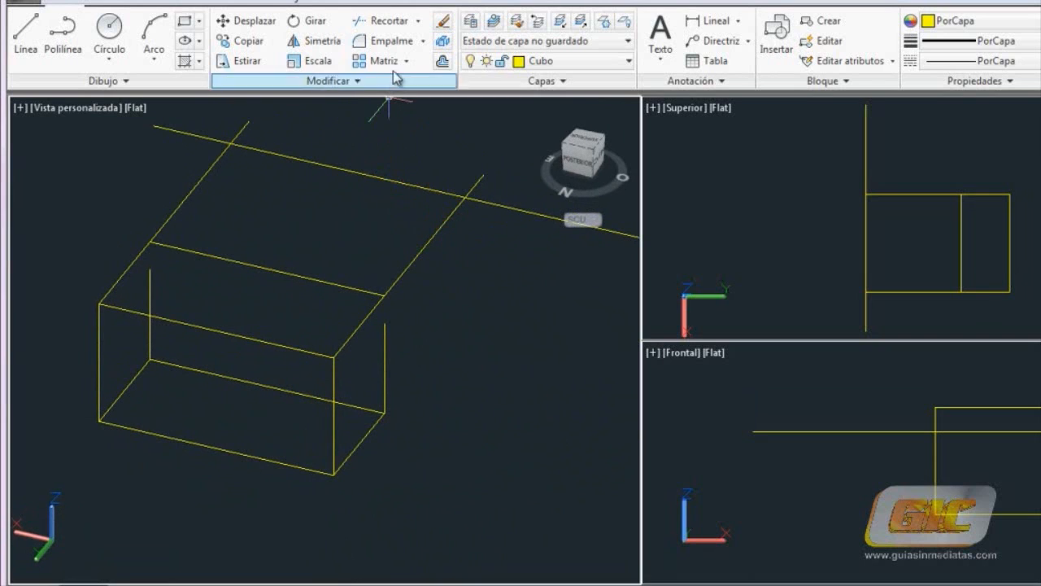
left_click(426, 46)
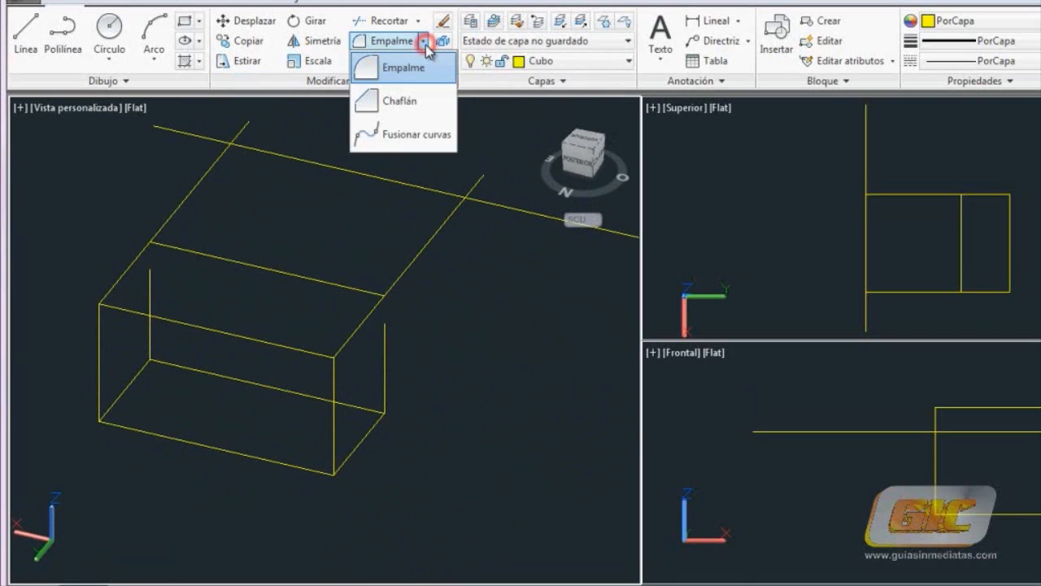
left_click(412, 69)
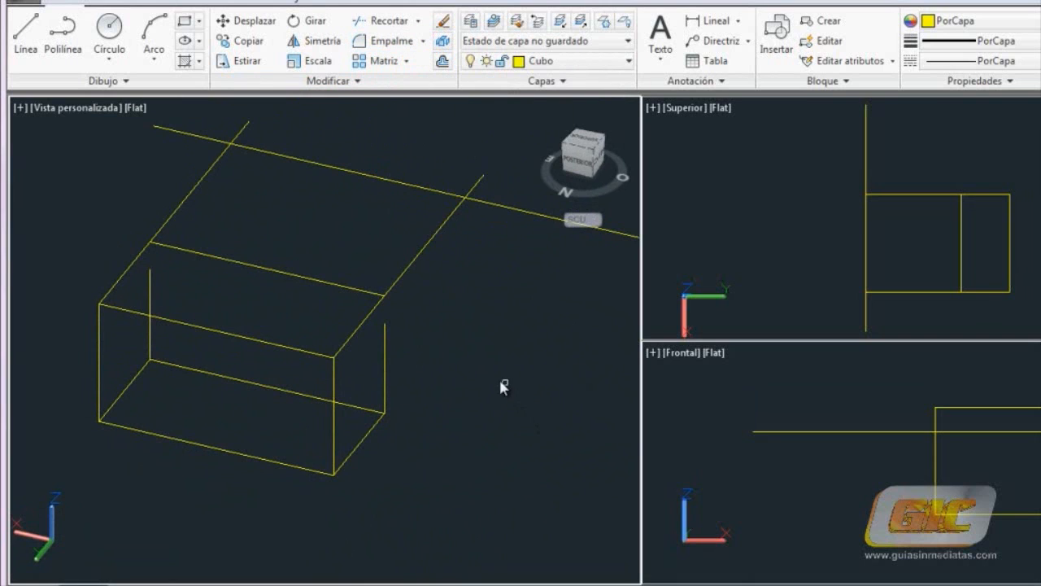
left_click(334, 378)
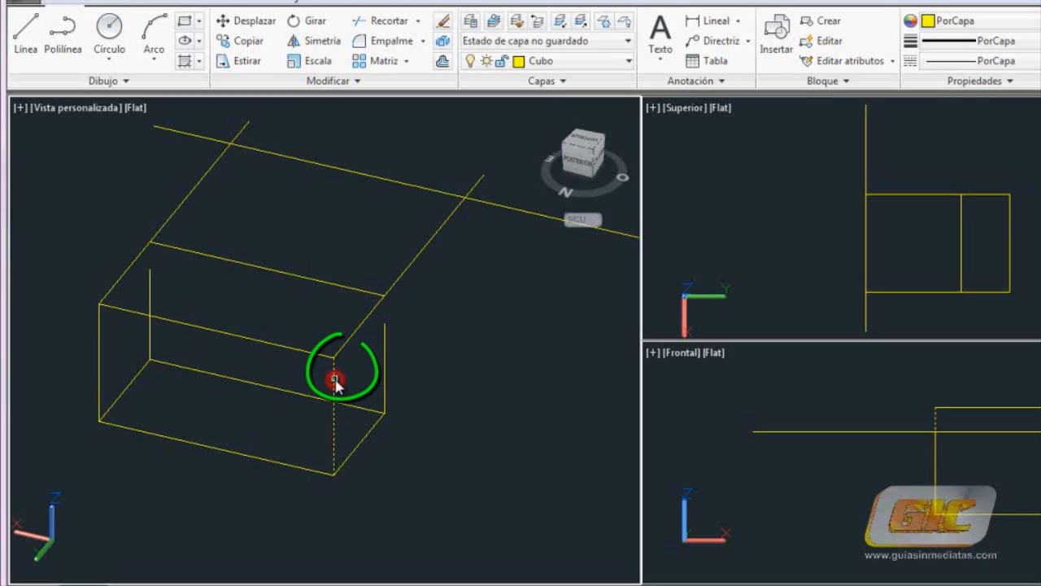
left_click(350, 346)
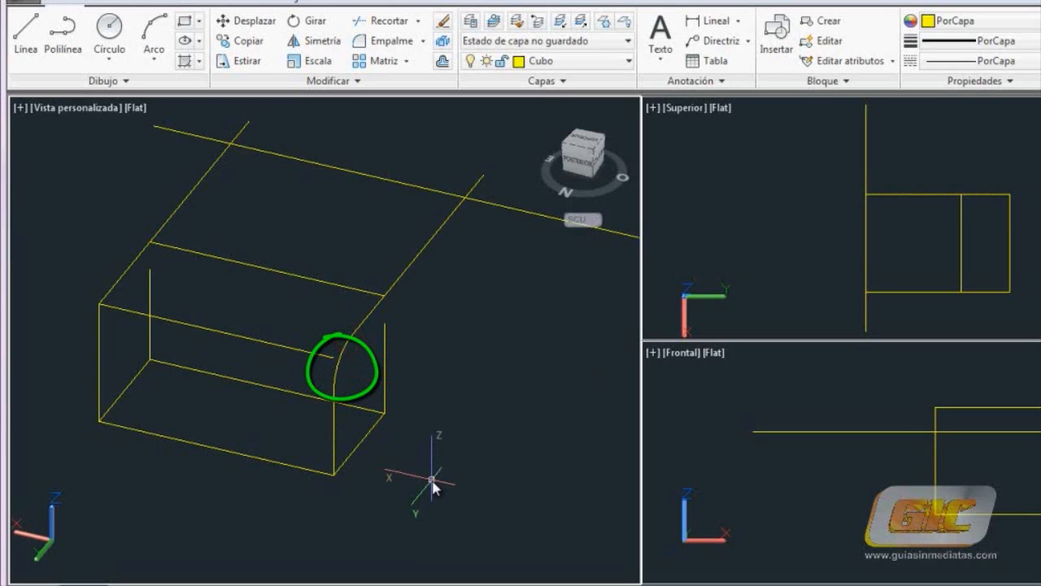
Step: Chamfer the box's upper long edge facing the separate line with the extended upper edge that has the filleted end
left_click(423, 40)
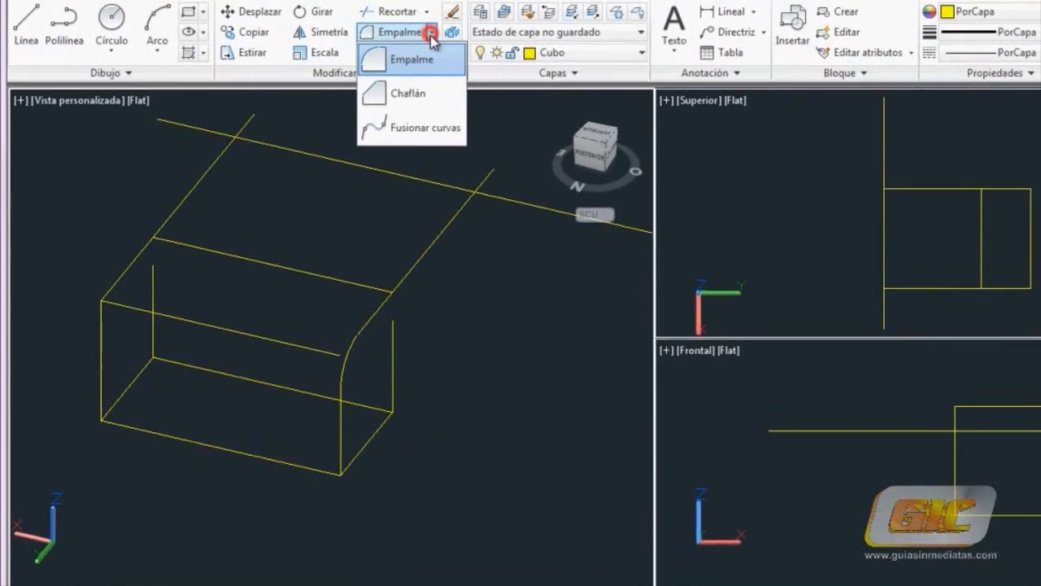
left_click(407, 98)
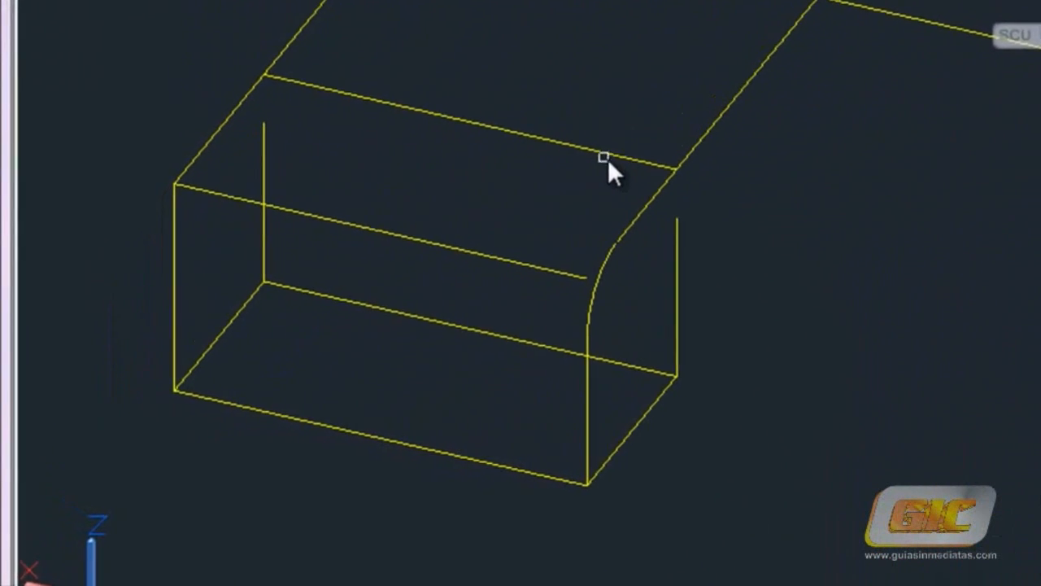
left_click(609, 160)
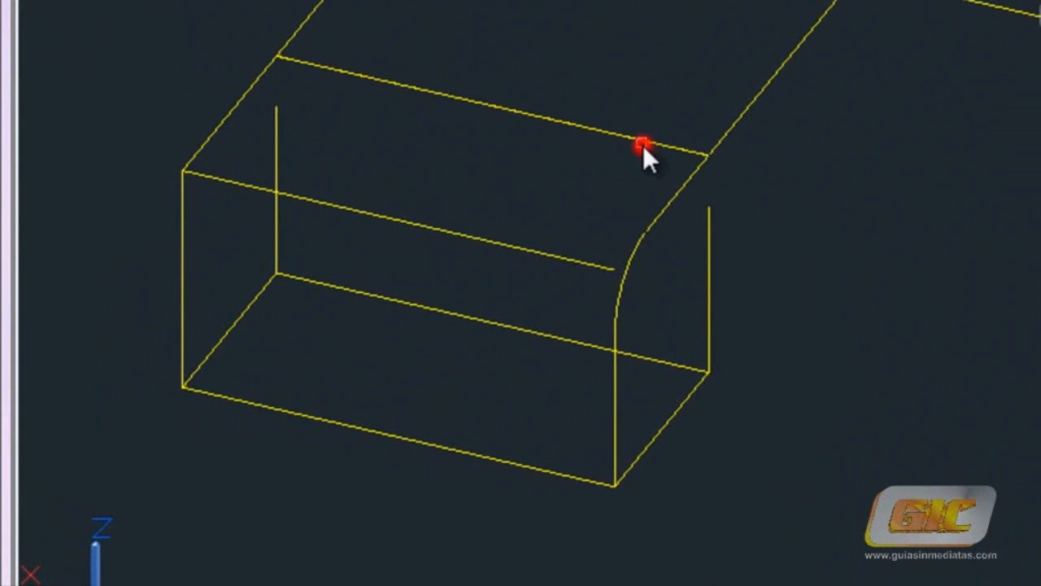
left_click(687, 186)
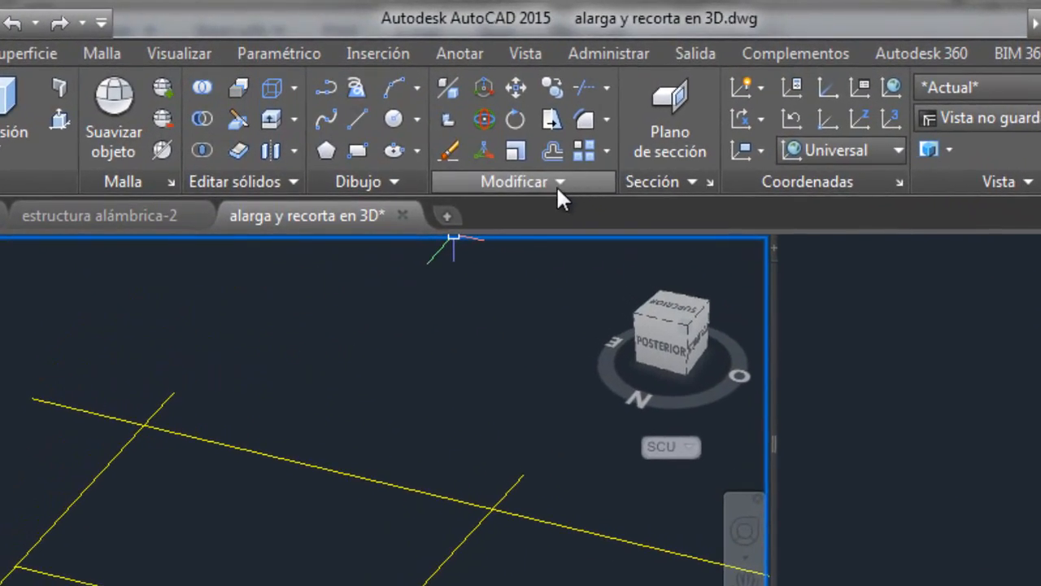
Step: In AutoCAD 2015, fillet the upper long edge facing the separate line with the crossing extended edge in alarga y recorta en 3D.dwg
left_click(606, 121)
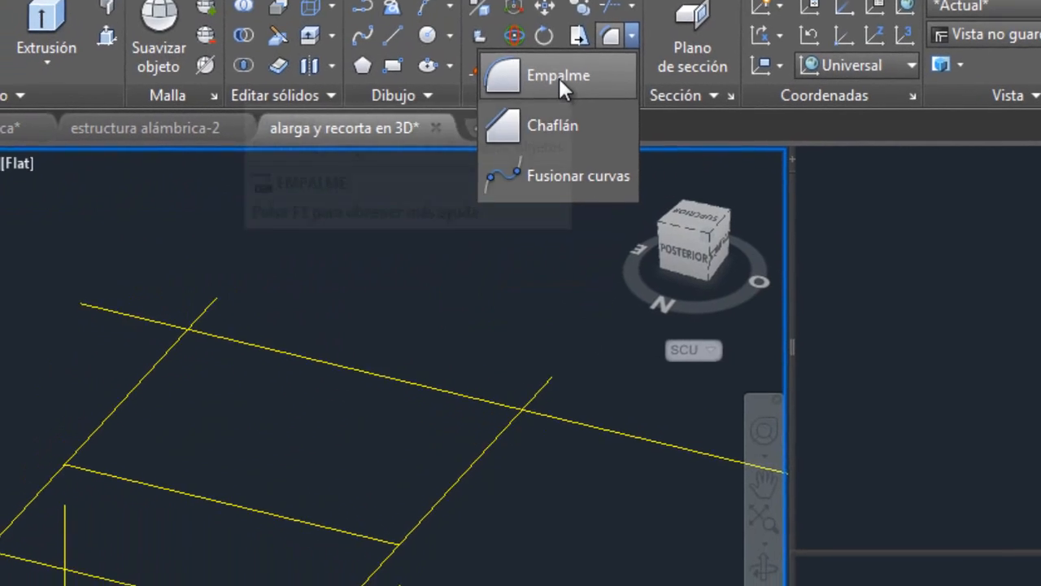
left_click(527, 162)
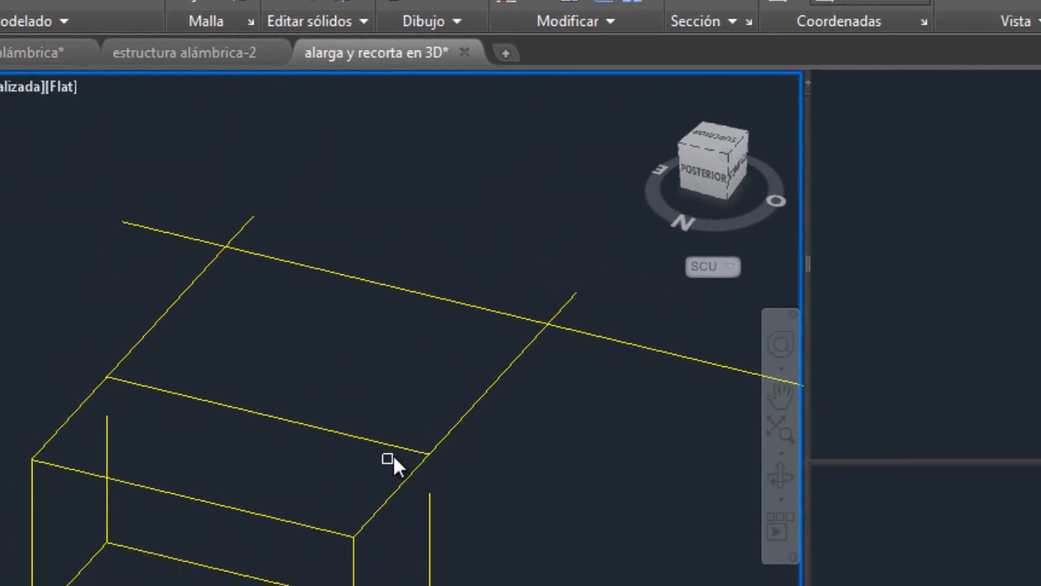
left_click(434, 319)
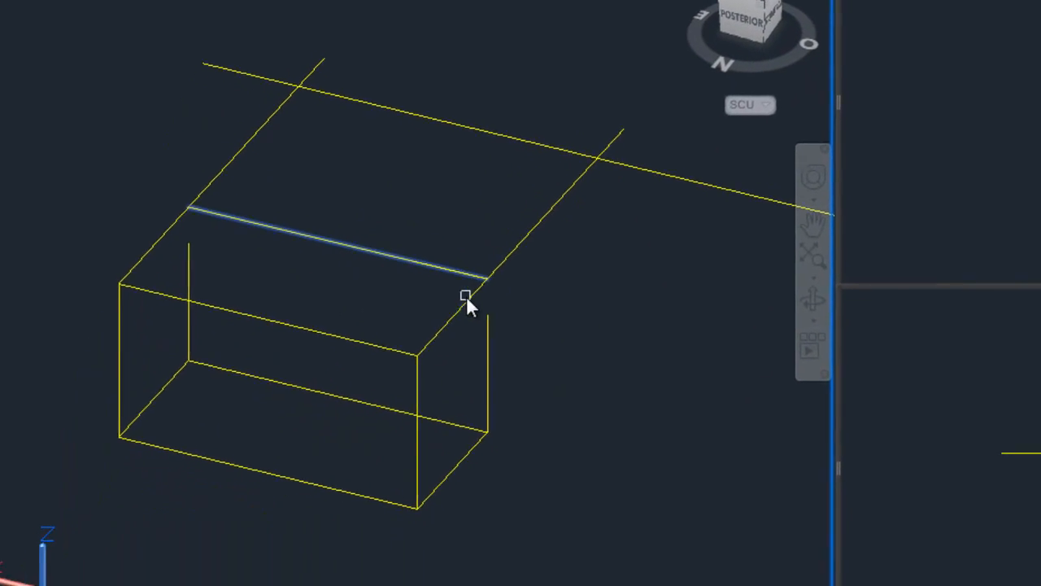
left_click(445, 358)
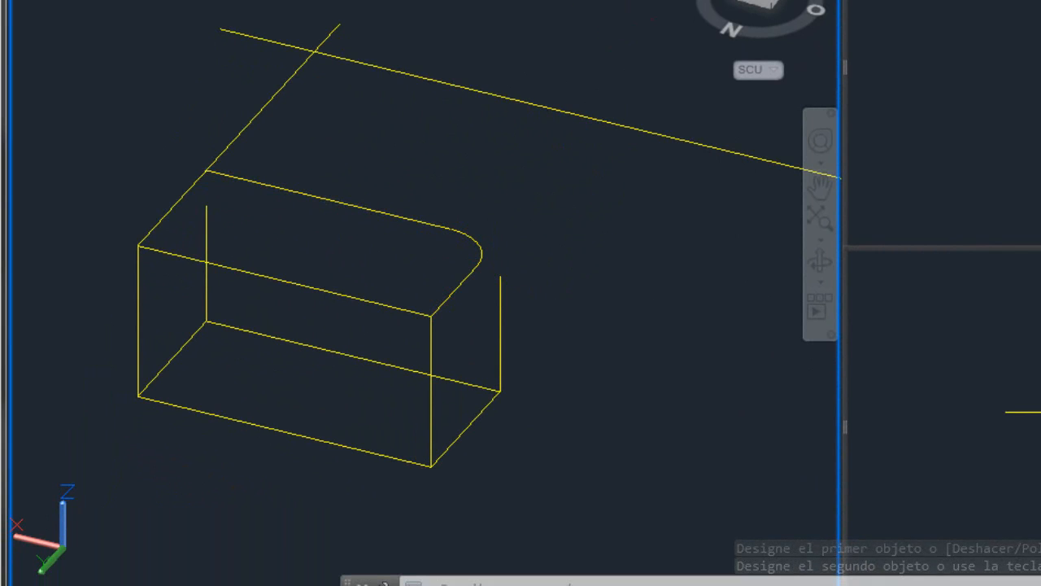
Step: Fillet the shortened upper side edge with the trimmed vertical edge below the rounded corner
key("Return")
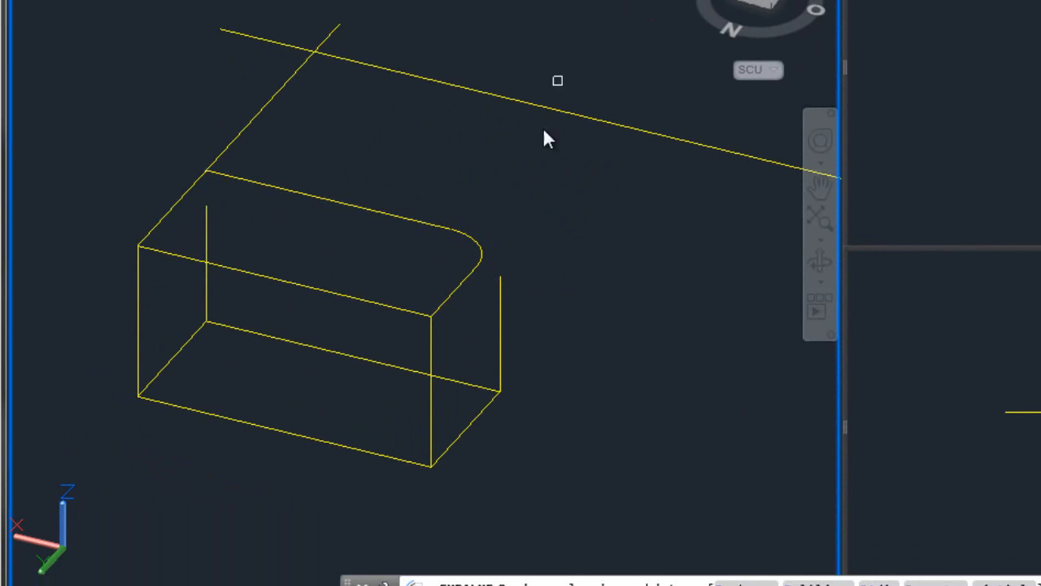
left_click(469, 277)
left_click(503, 292)
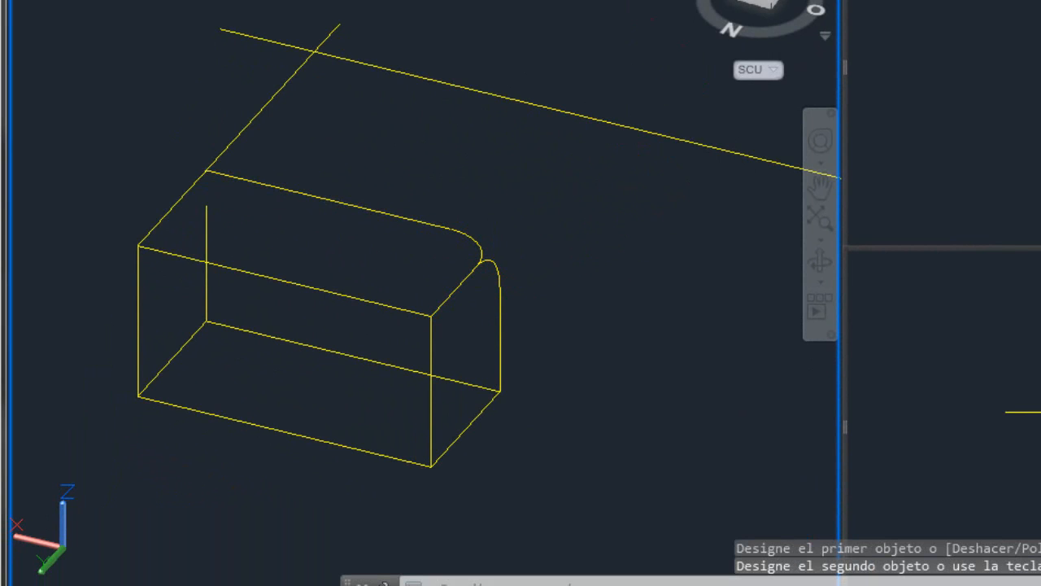
Step: Fillet the upper long edge ending at the rounded corner with the vertical edge below that corner
key("Return")
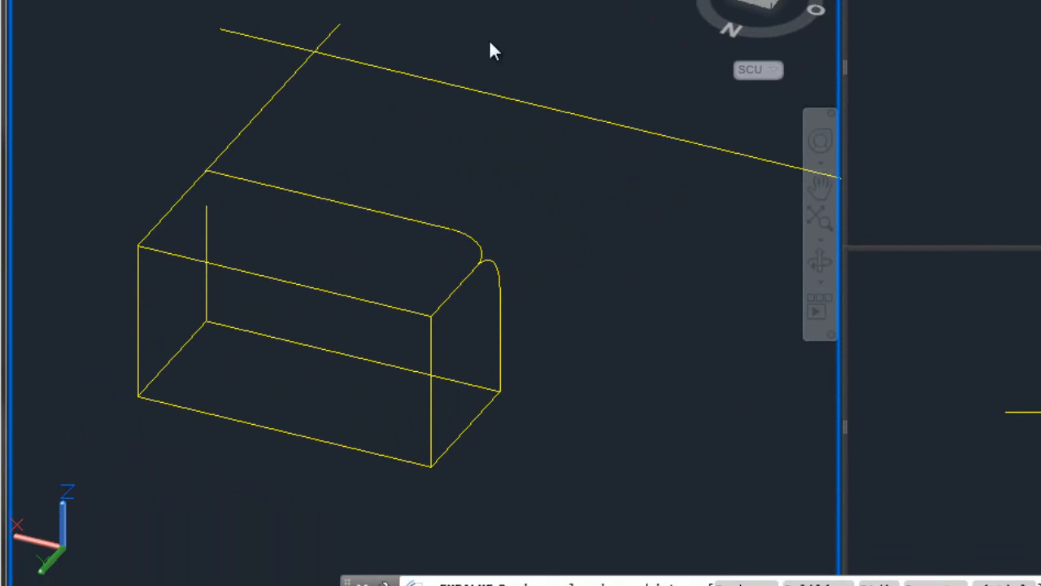
left_click(435, 223)
left_click(499, 279)
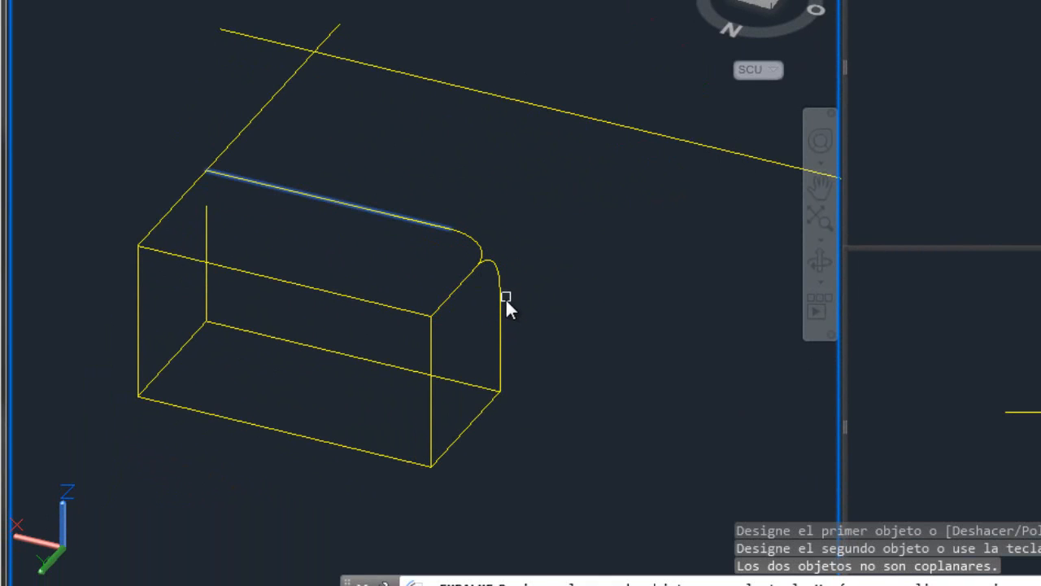
left_click(502, 300)
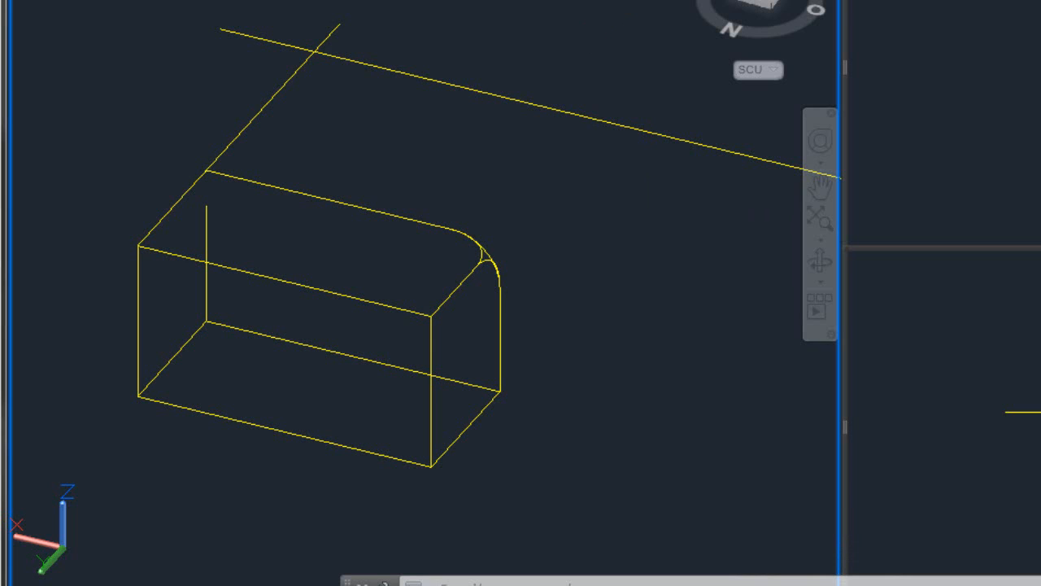
Step: Chamfer the box's near upper long edge with the adjoining upper side edge and with the vertical edge at the same corner
key("Return")
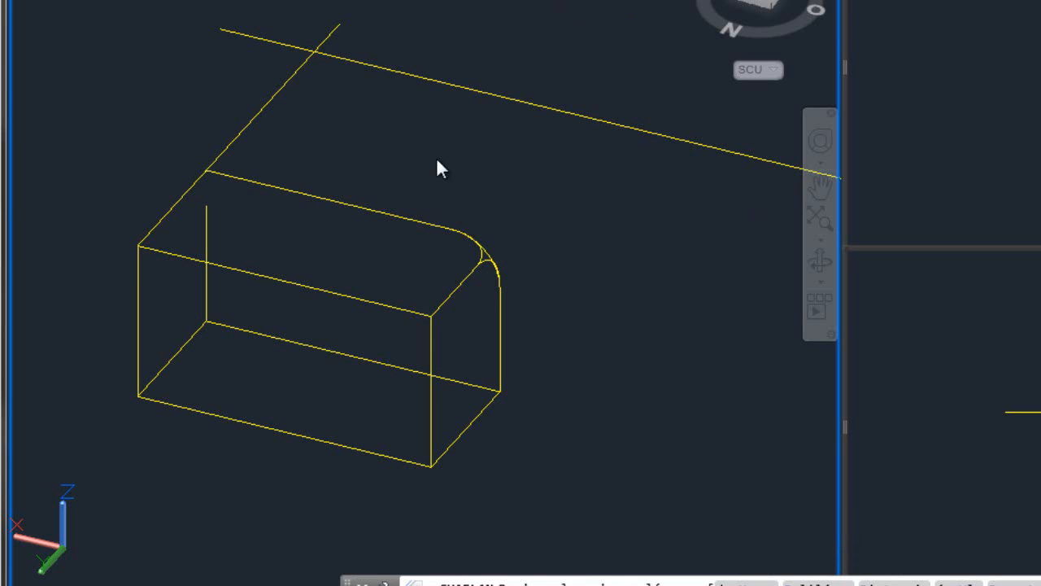
left_click(399, 306)
left_click(446, 298)
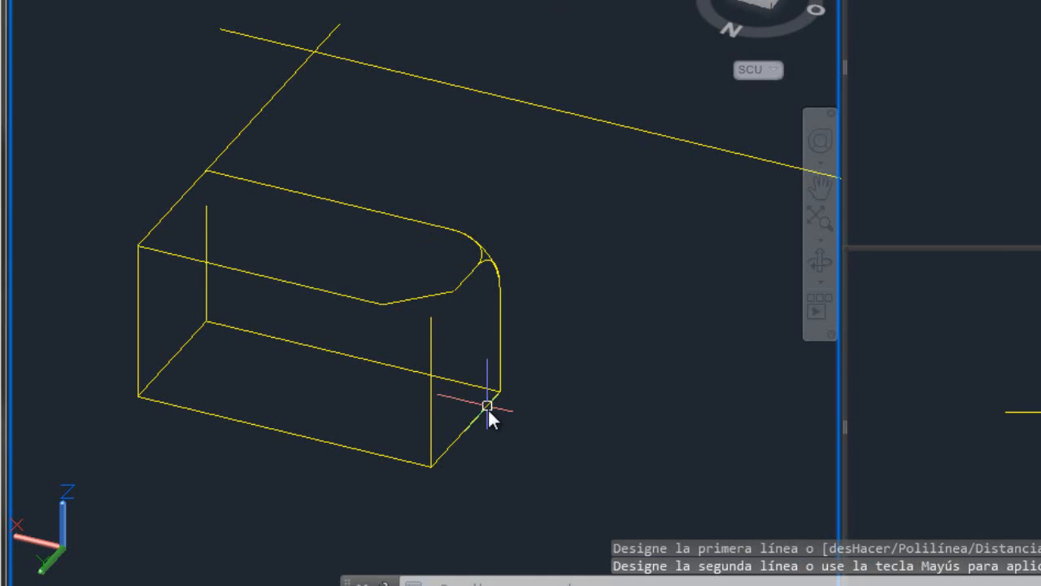
left_click(361, 298)
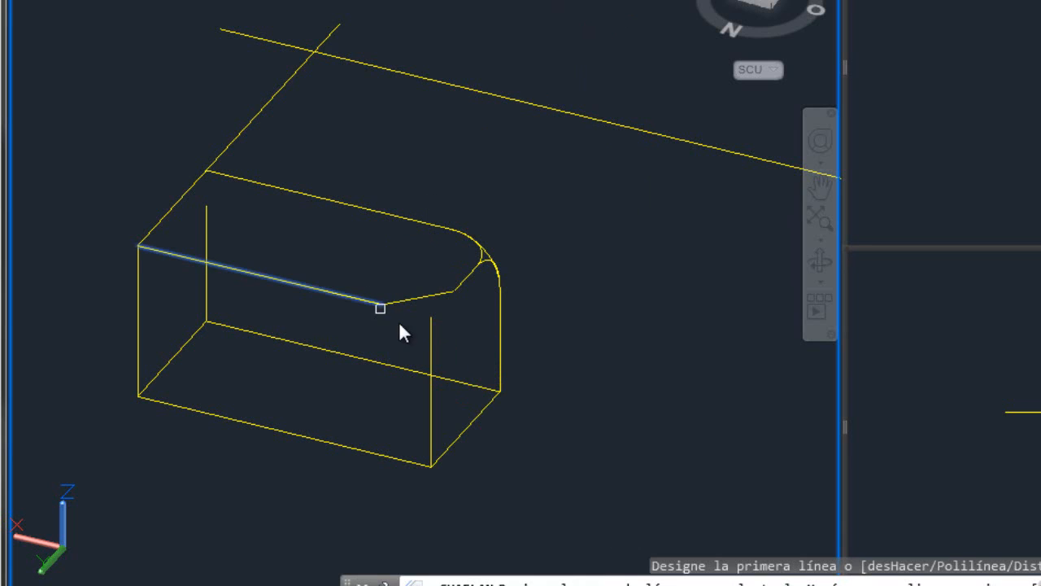
left_click(432, 356)
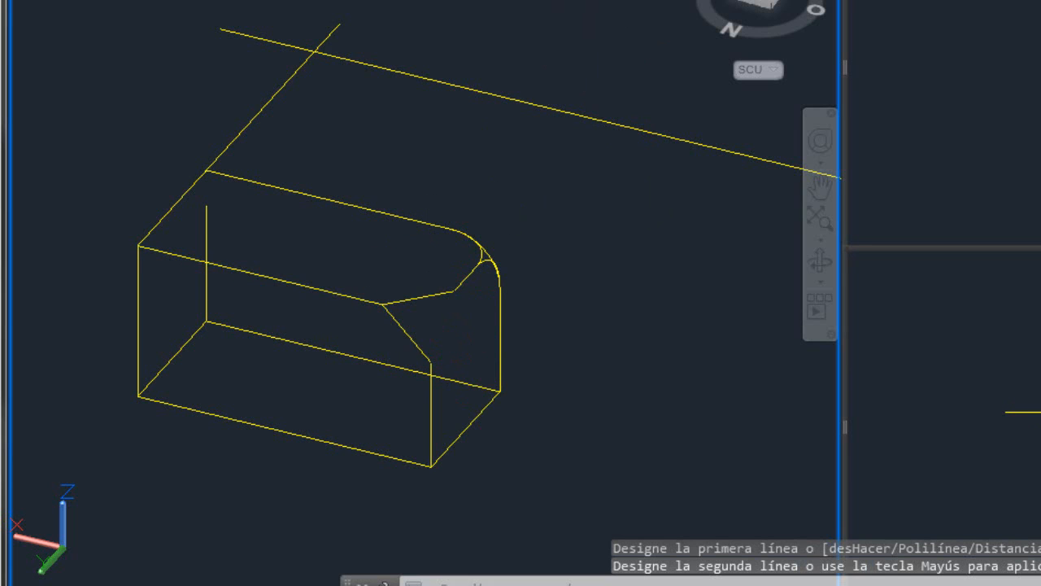
Step: Chamfer the shortened upper side edge with the vertical edge below the cut corner
key("Return")
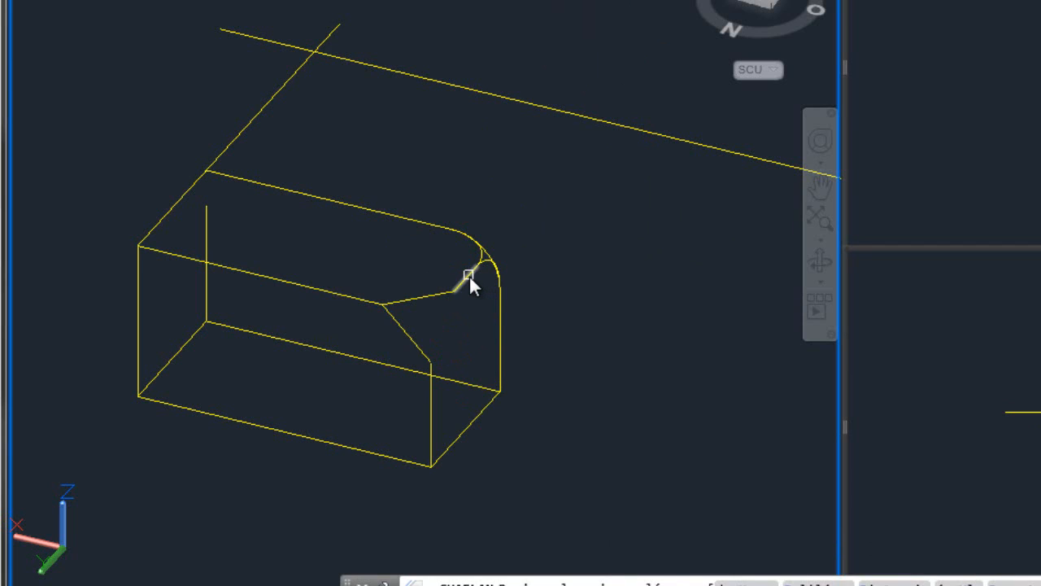
left_click(470, 277)
left_click(432, 389)
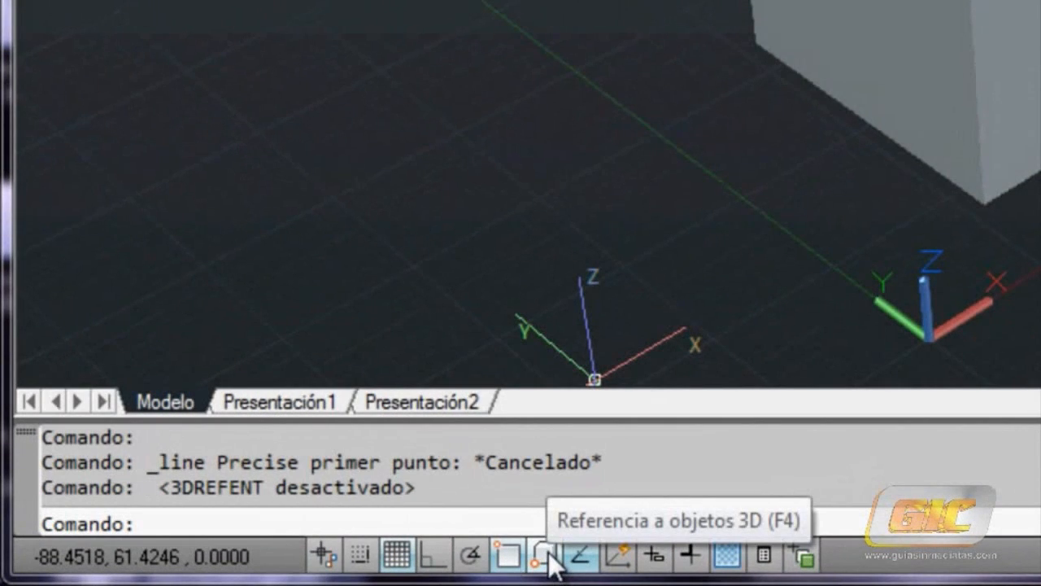
Step: In the drawing with the shaded solid box, turn on 3D object snap and pick the centre of the box's upper face
left_click(547, 556)
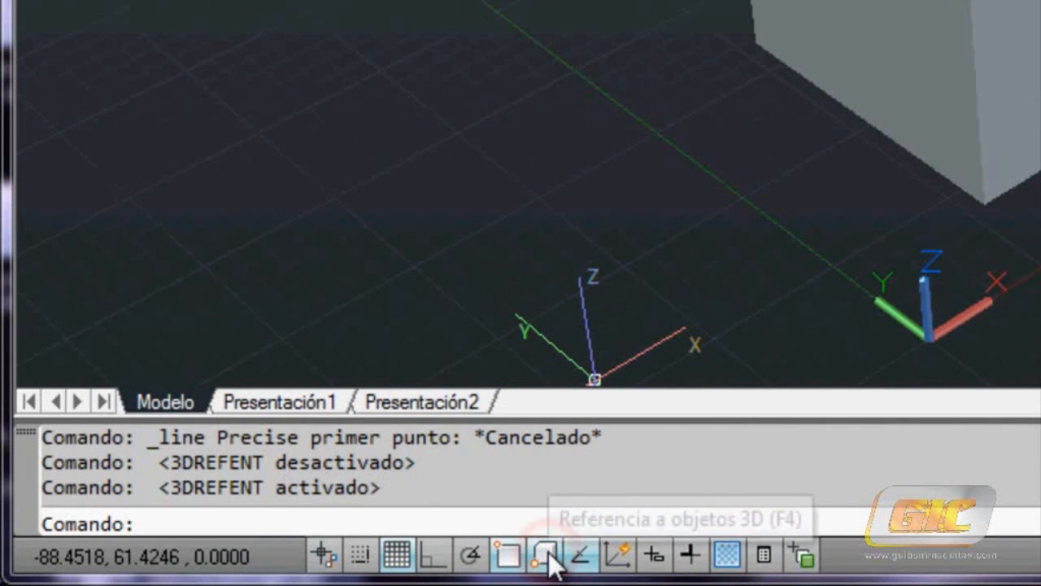
right_click(548, 556)
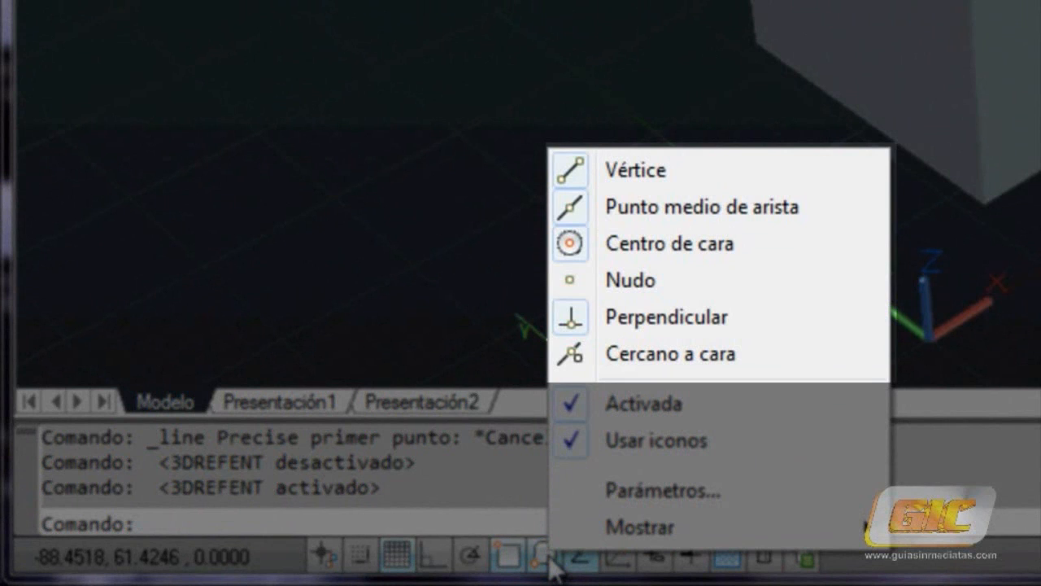
left_click(765, 206)
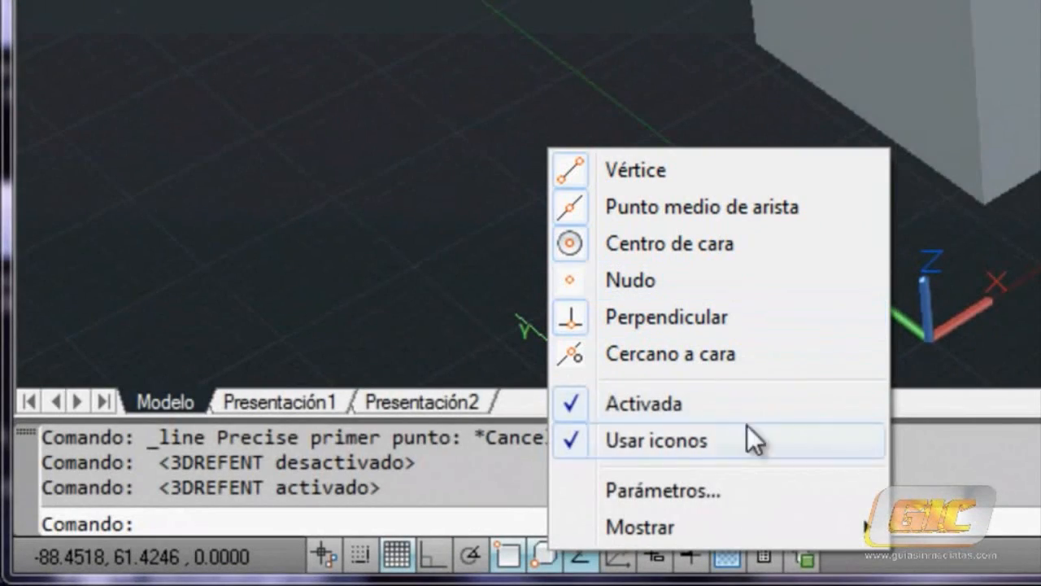
mouse_move(743, 537)
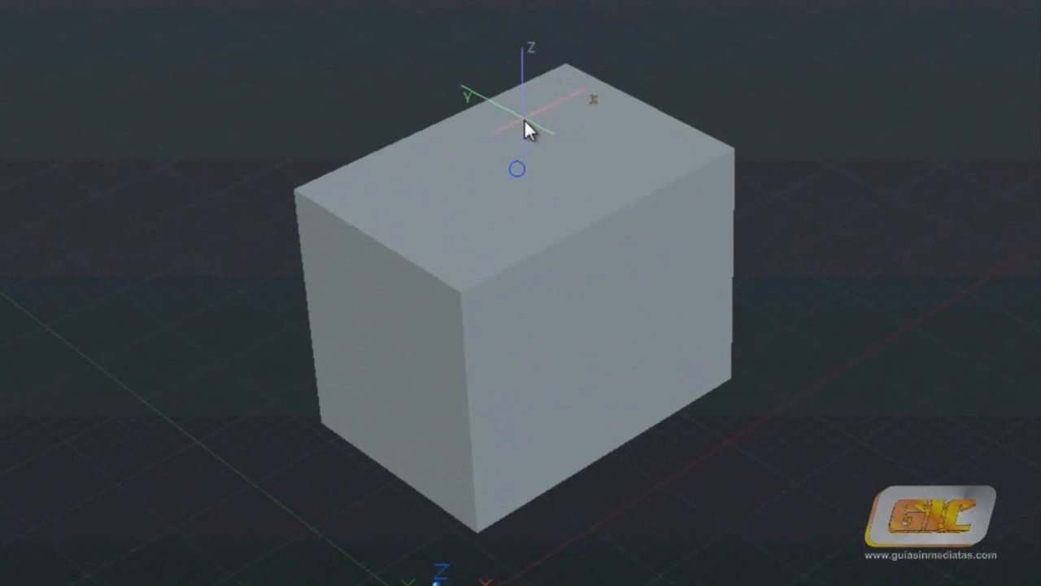
left_click(518, 169)
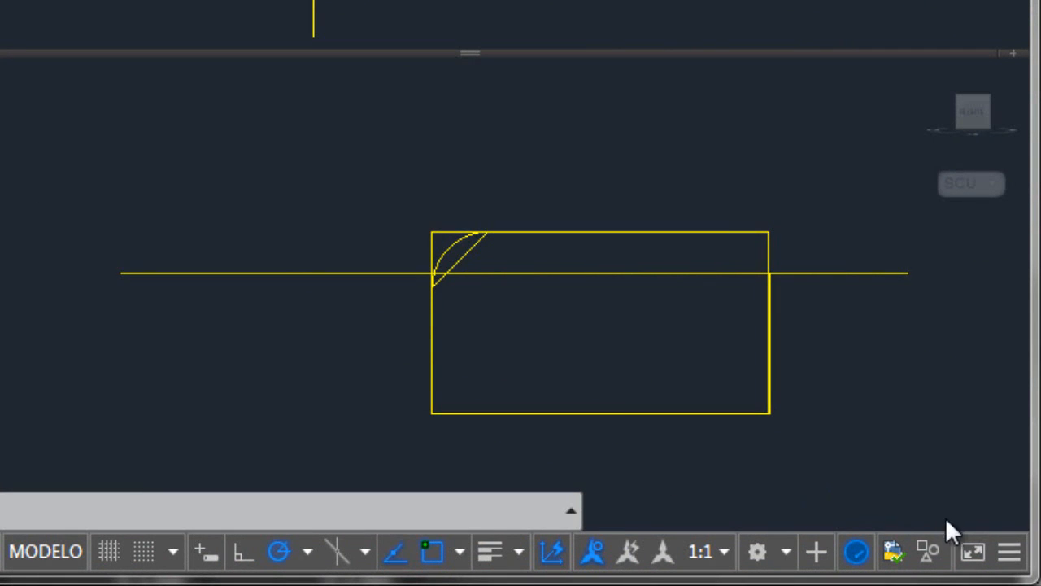
Step: In the wireframe drawing, add the 3D object snap (Referencia a objetos 3D) control to the status bar
left_click(1009, 552)
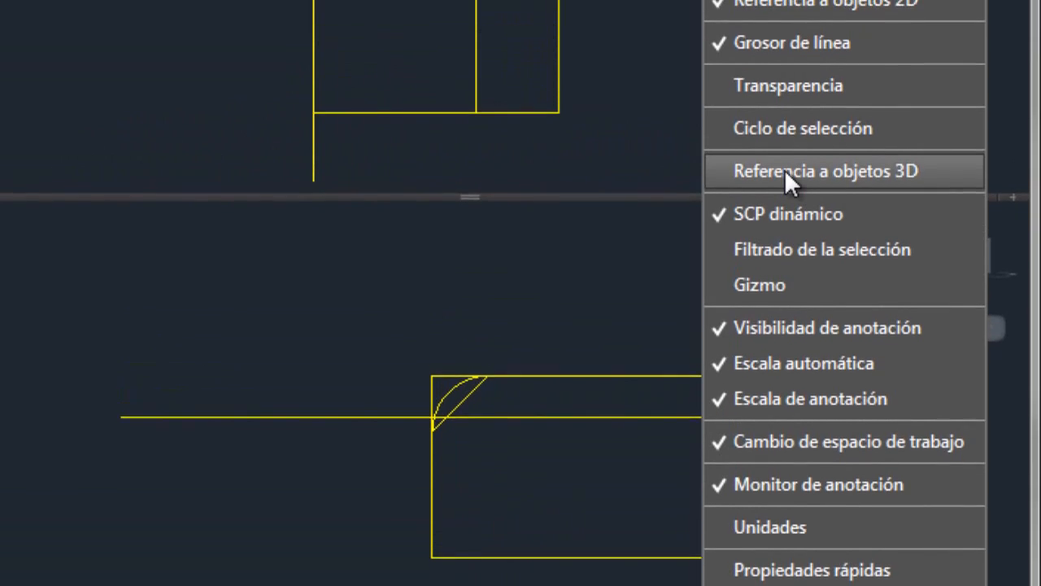
left_click(786, 172)
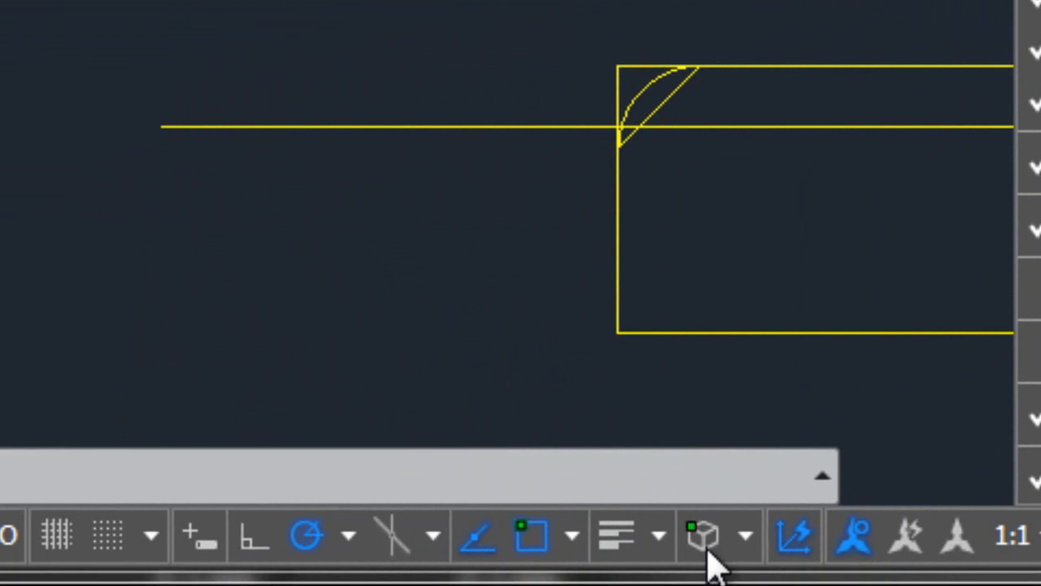
left_click(493, 365)
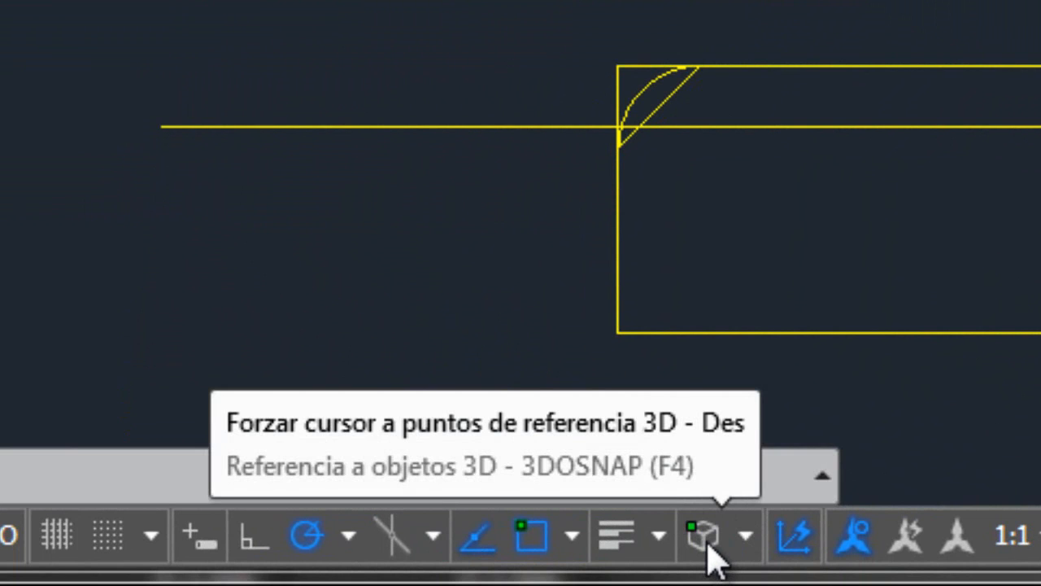
Step: Turn on 3D object snap and open its list of snap modes
left_click(705, 540)
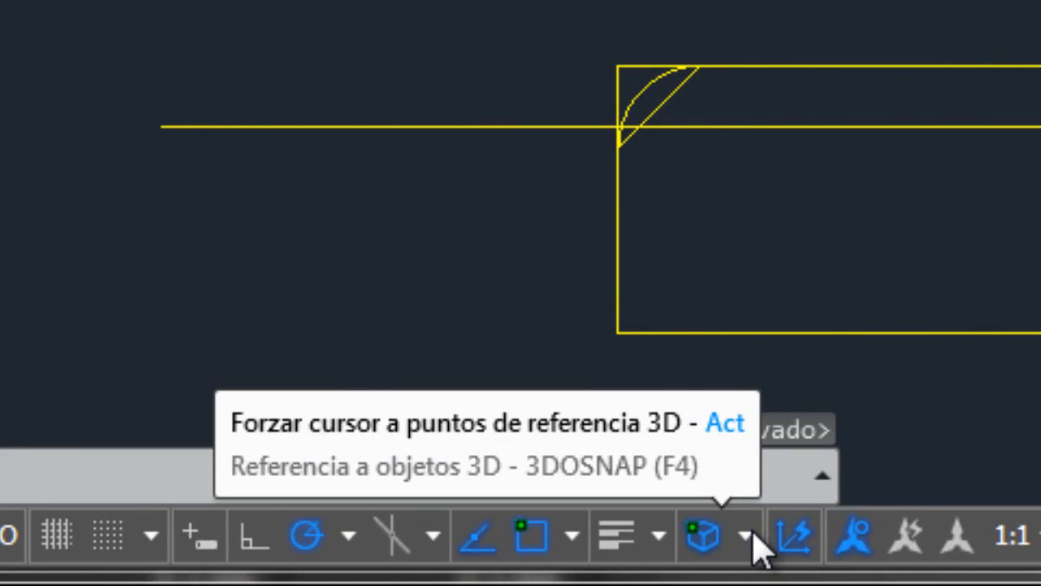
left_click(746, 535)
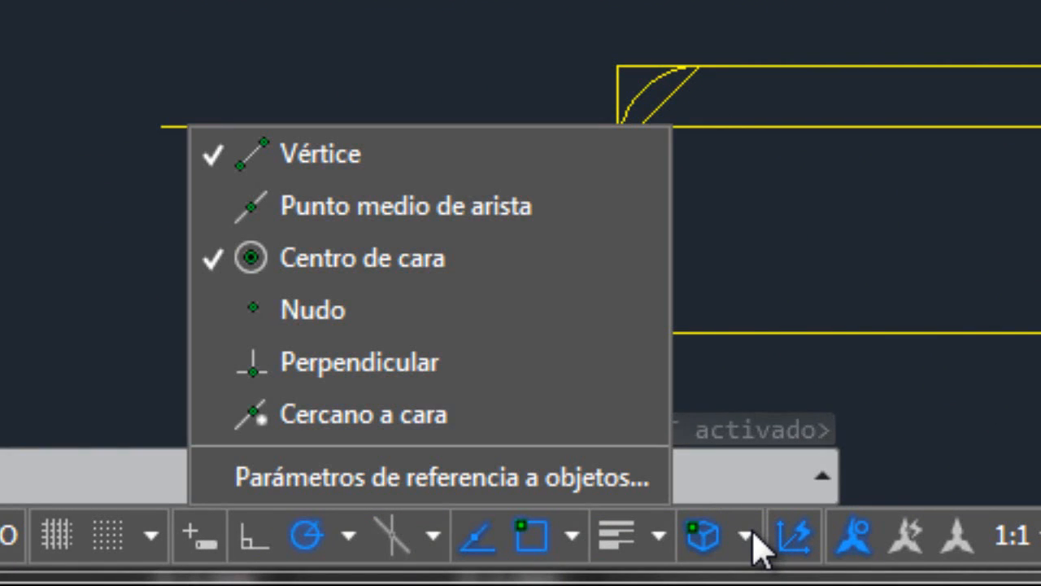